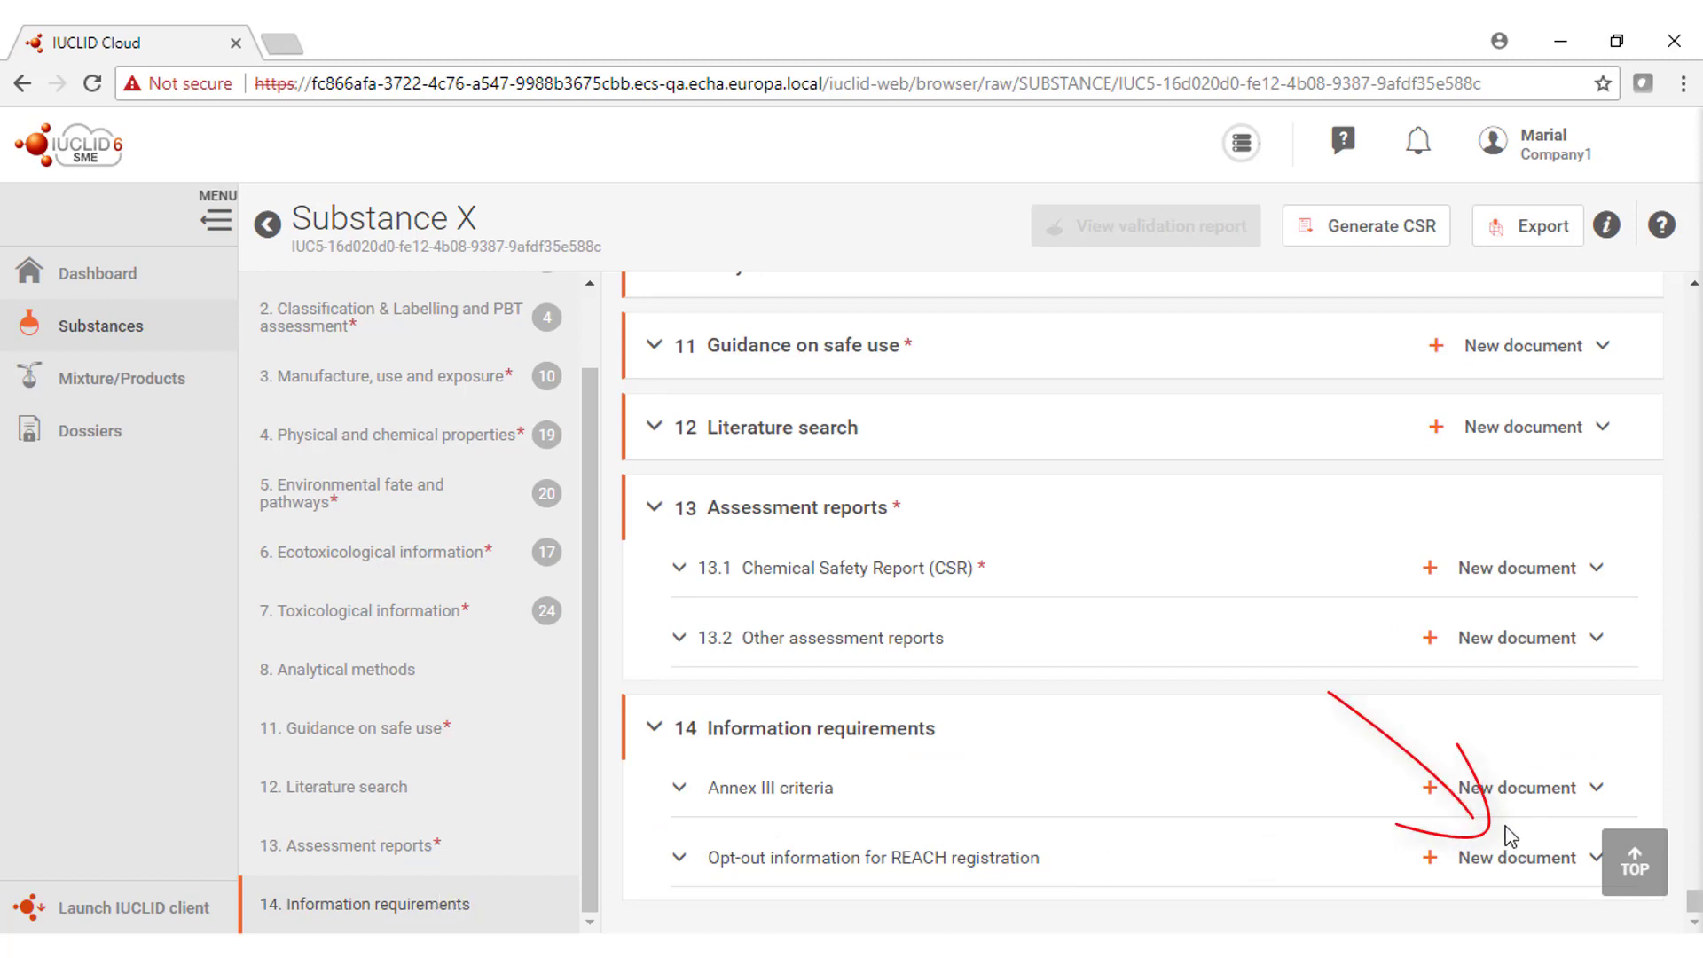
Step: Create a new Opt-out information for REACH registration document in section 14 and add a first opt-out data item
{"action": "left_click", "coordinate": [1501, 865]}
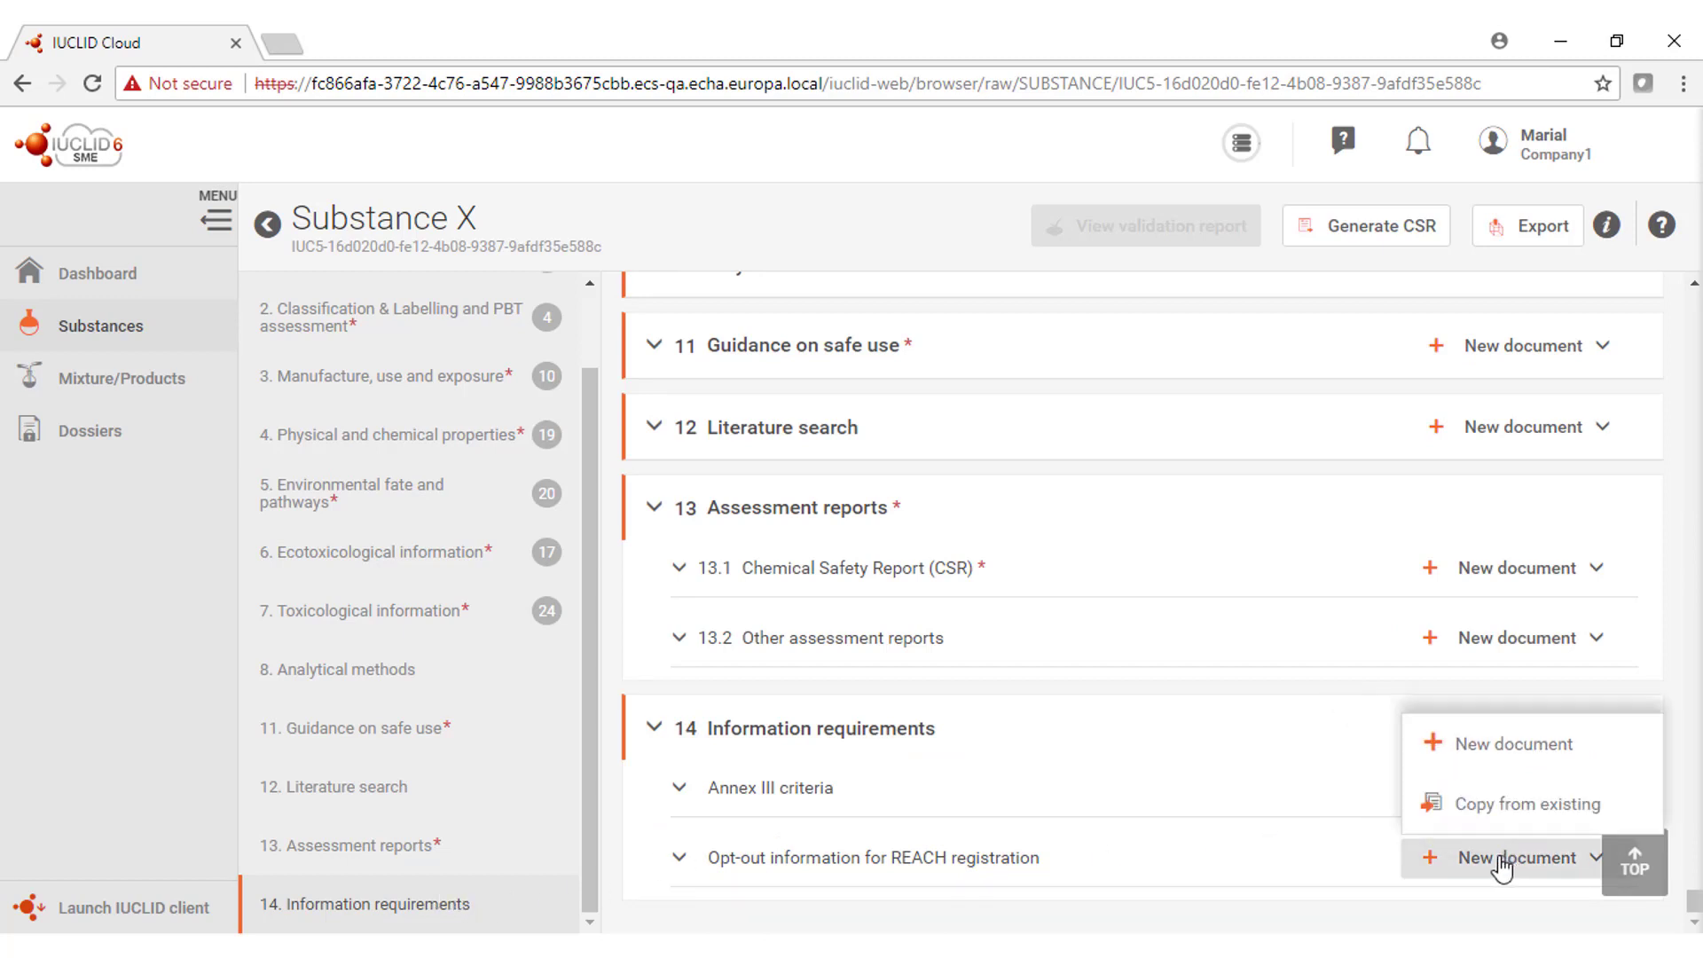
{"action": "left_click", "coordinate": [1520, 747]}
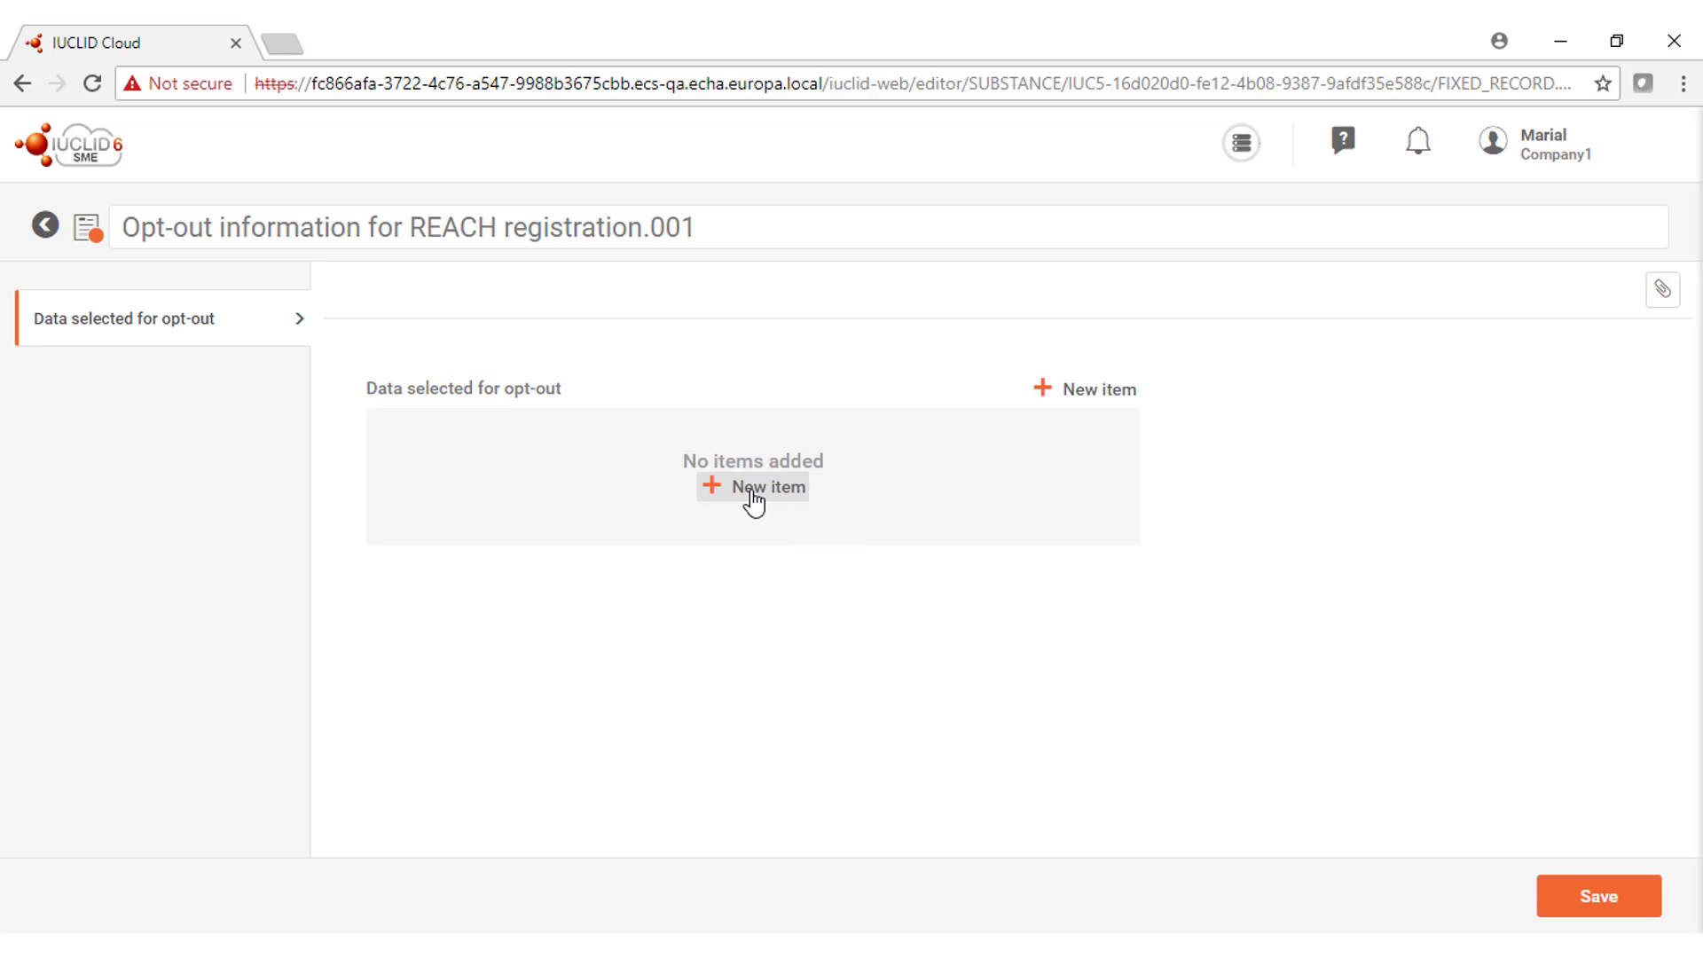
{"action": "left_click", "coordinate": [754, 499]}
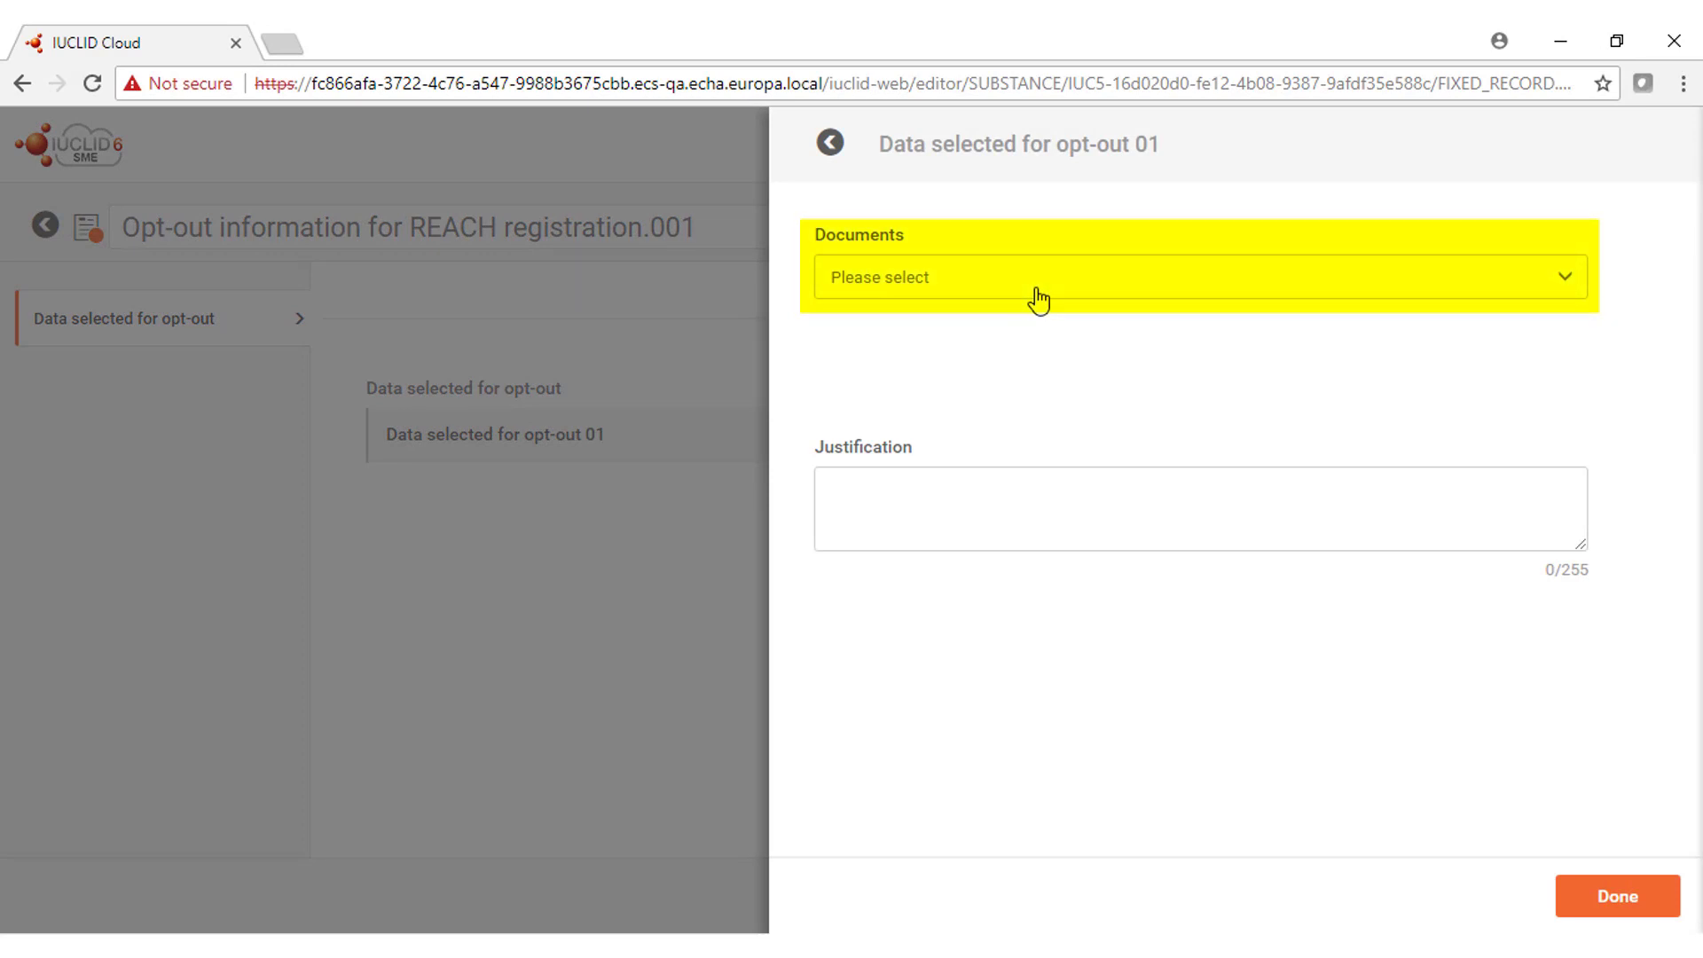
Step: Select 4.11 Flash point.001 and 4.13 Flammability.001 as the documents of the first opt-out item
{"action": "left_click", "coordinate": [1034, 291]}
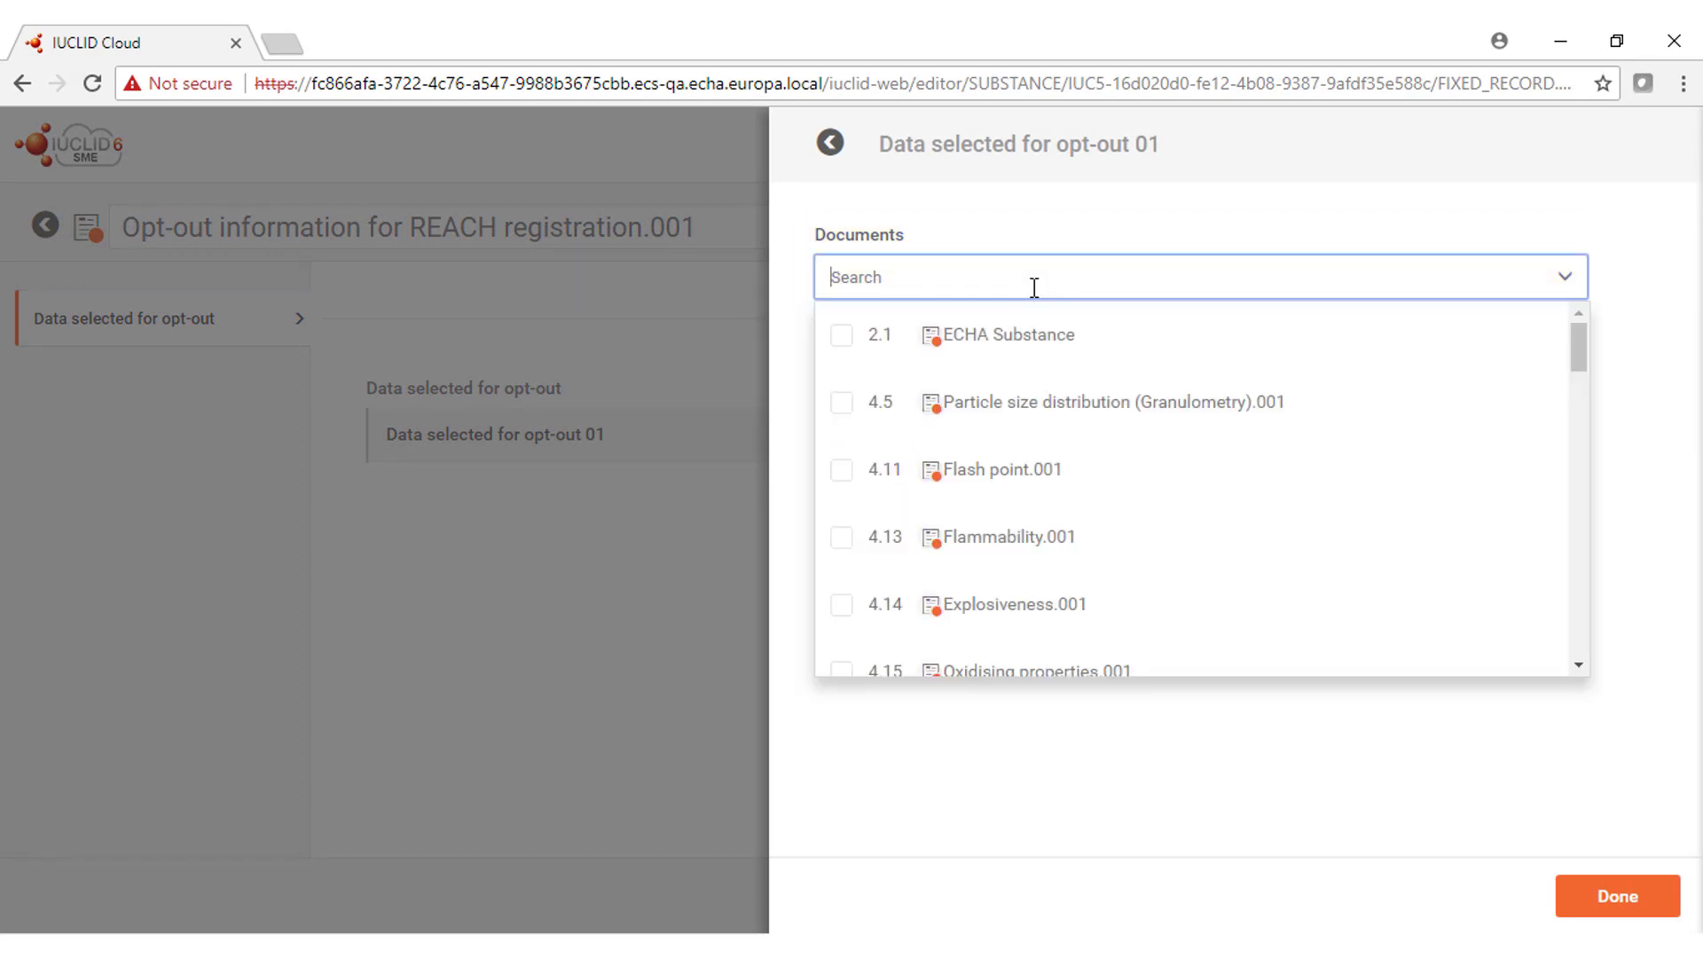
{"action": "left_click", "coordinate": [844, 472]}
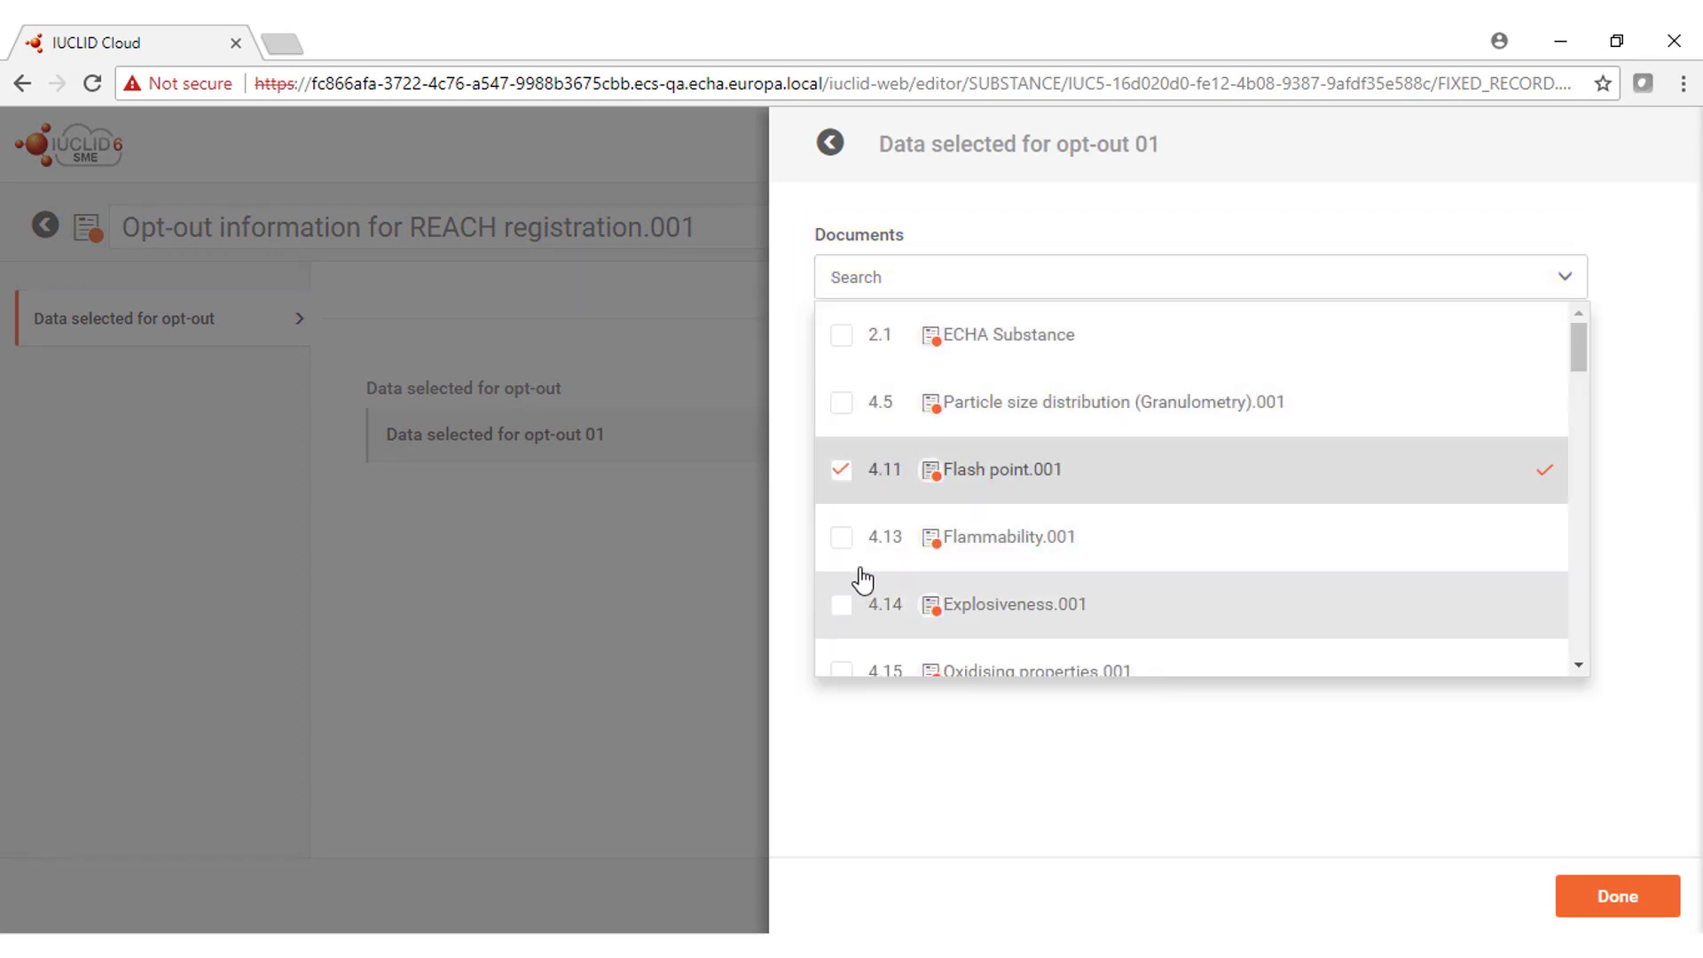
{"action": "left_click", "coordinate": [843, 542]}
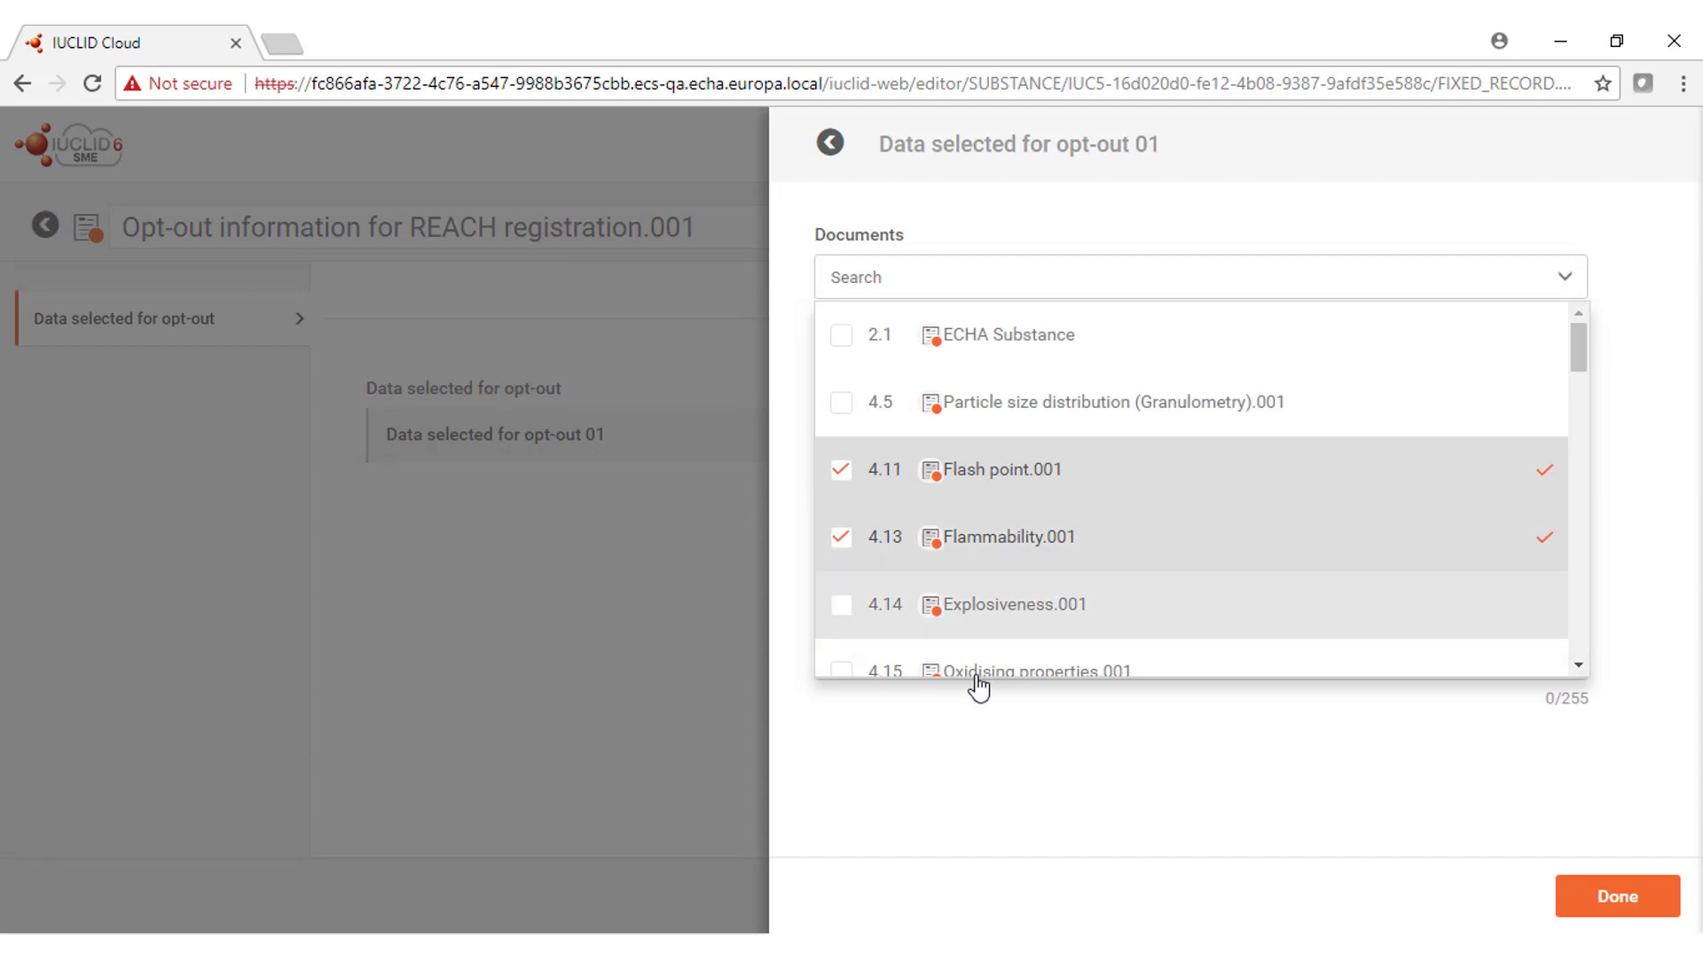
{"action": "left_click", "coordinate": [1089, 743]}
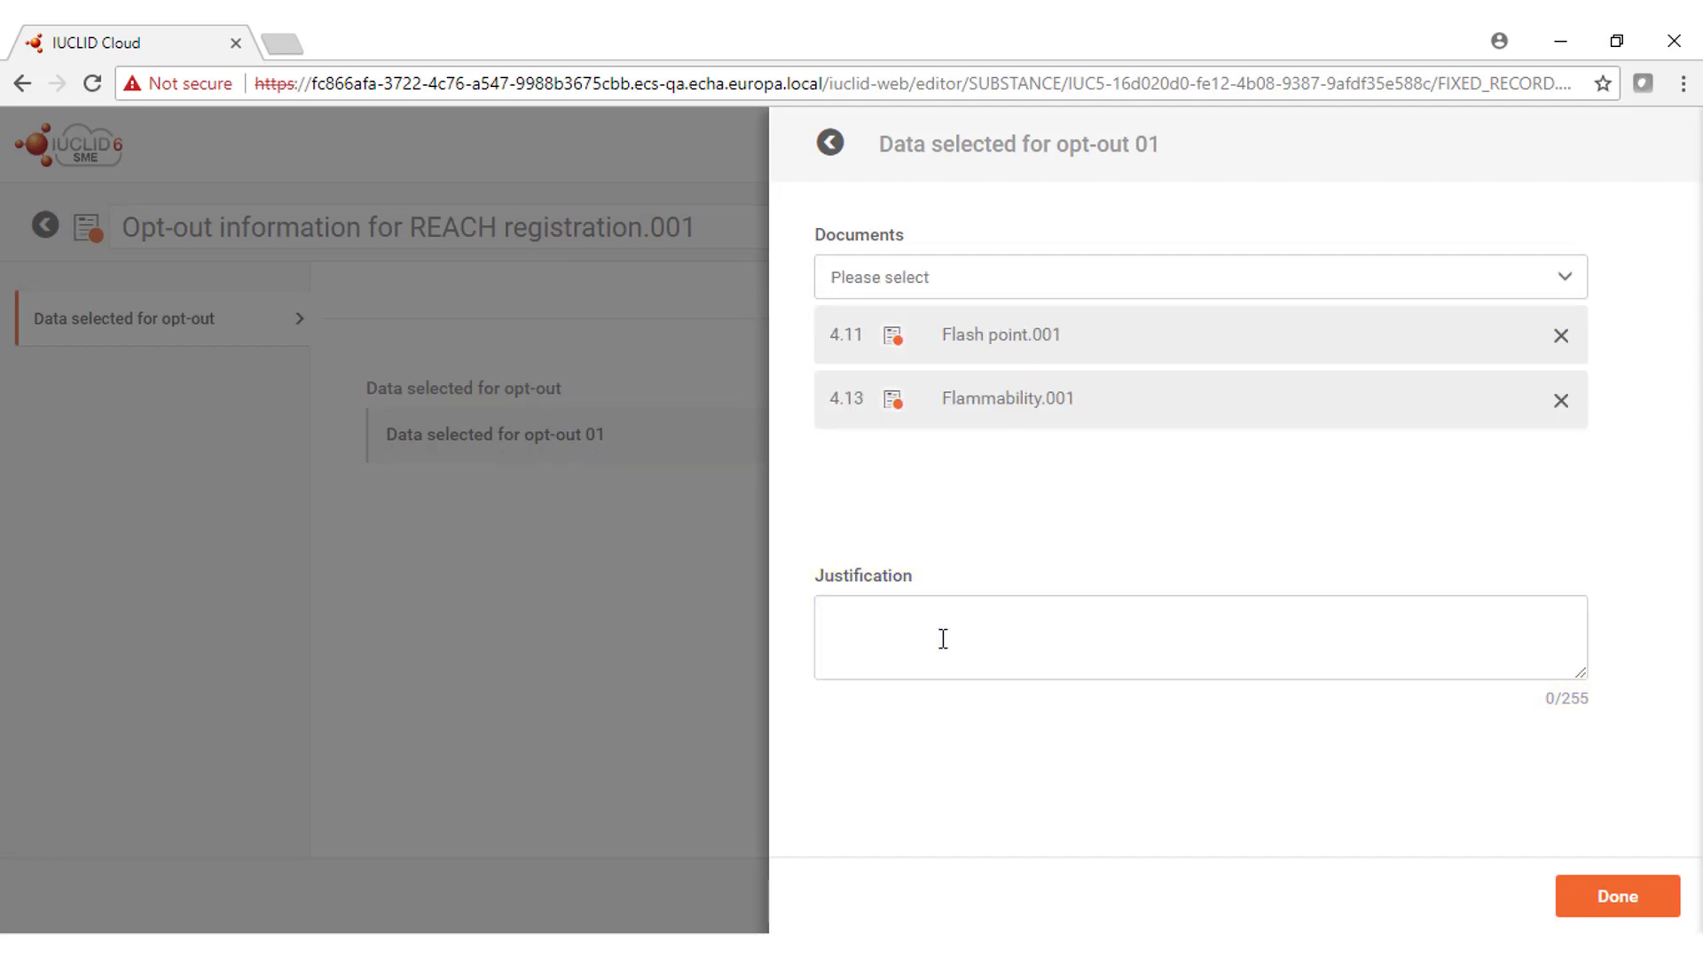
Step: Enter "Justification for opting out" as the first item's justification and save the opt-out document
{"action": "left_click", "coordinate": [943, 639]}
{"action": "type", "text": "Justi"}
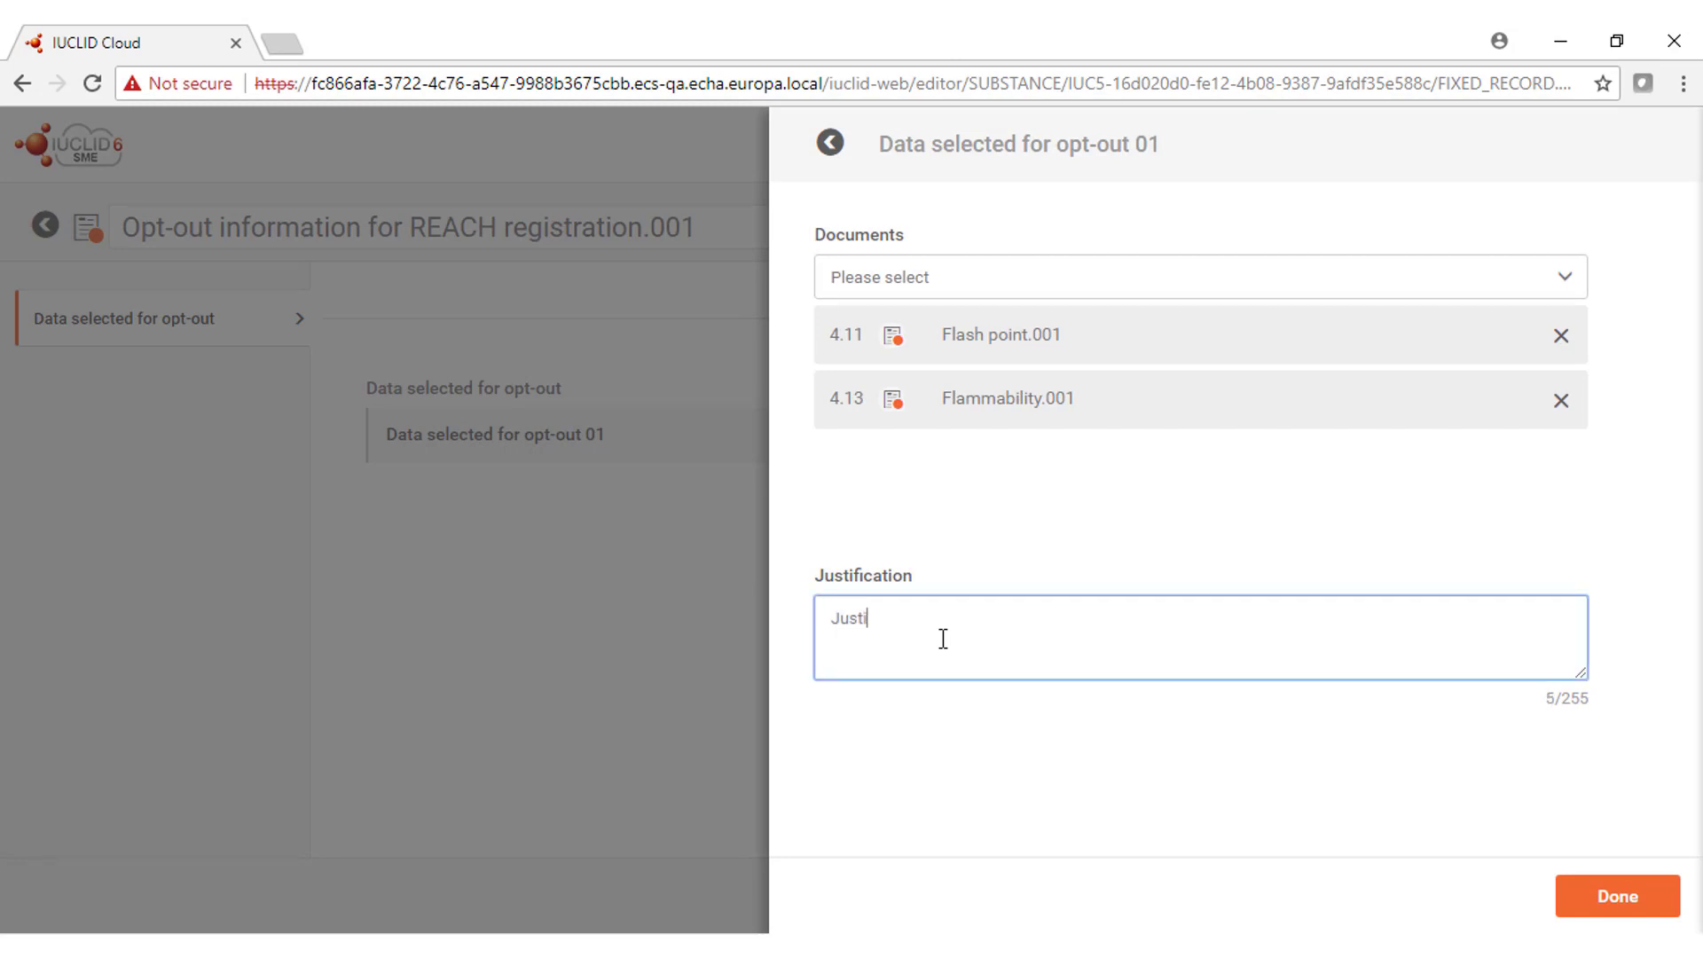
{"action": "type", "text": "fication for opting out"}
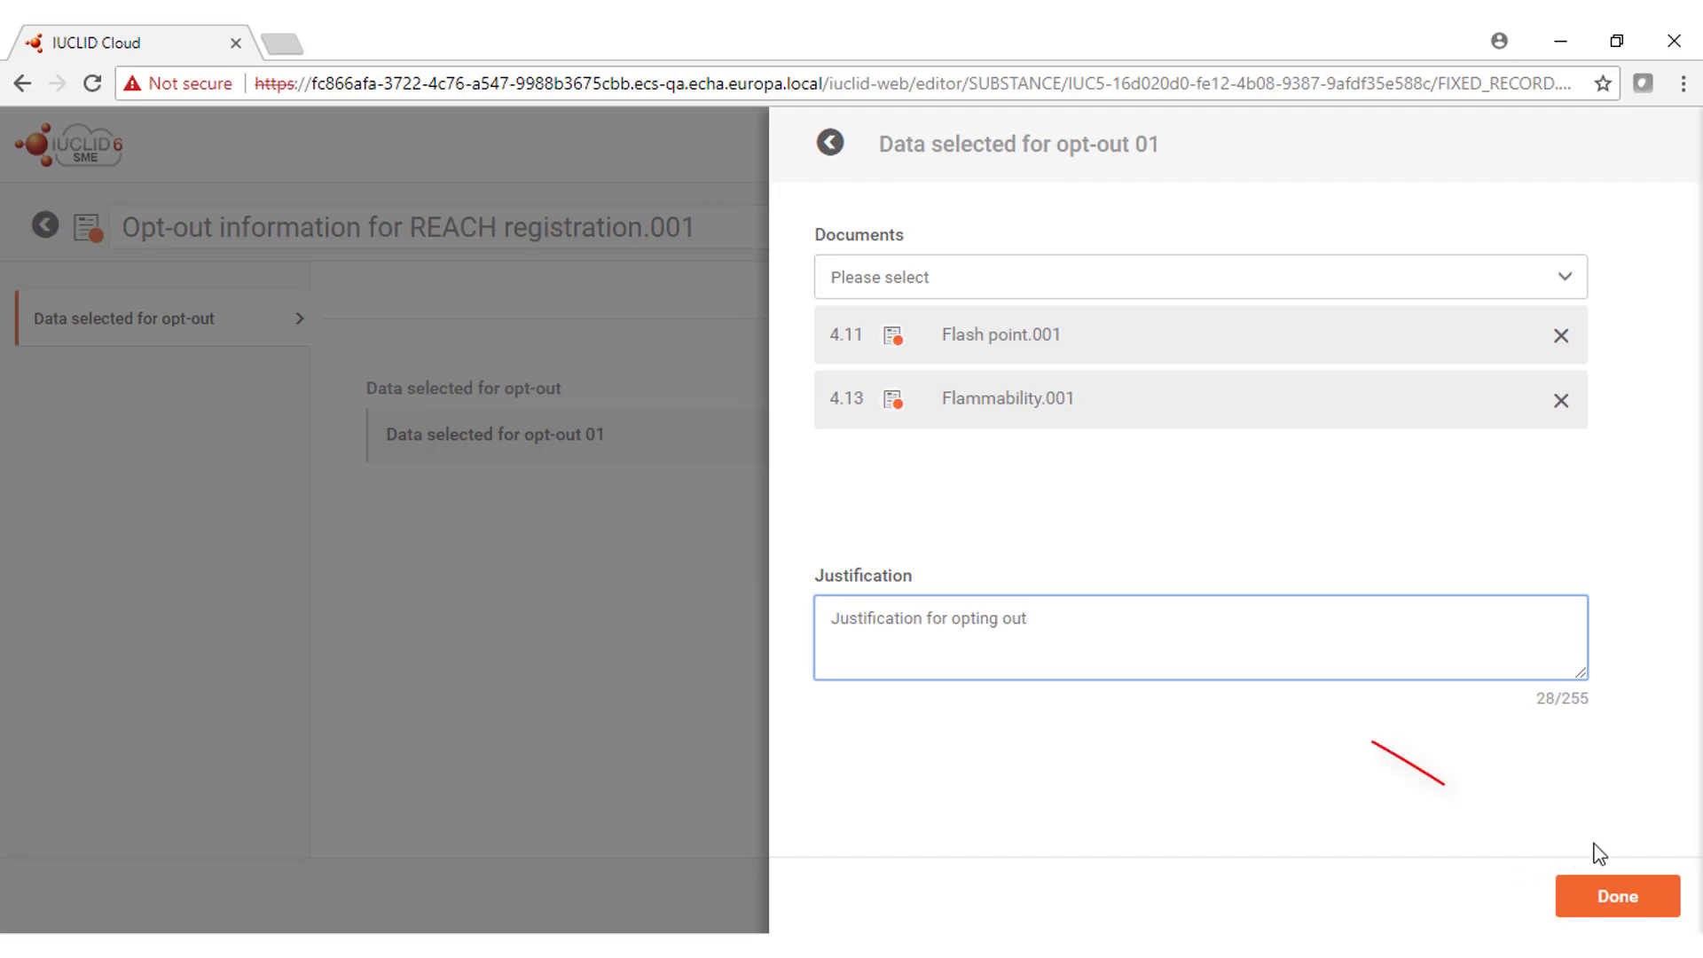
{"action": "left_click", "coordinate": [1613, 909]}
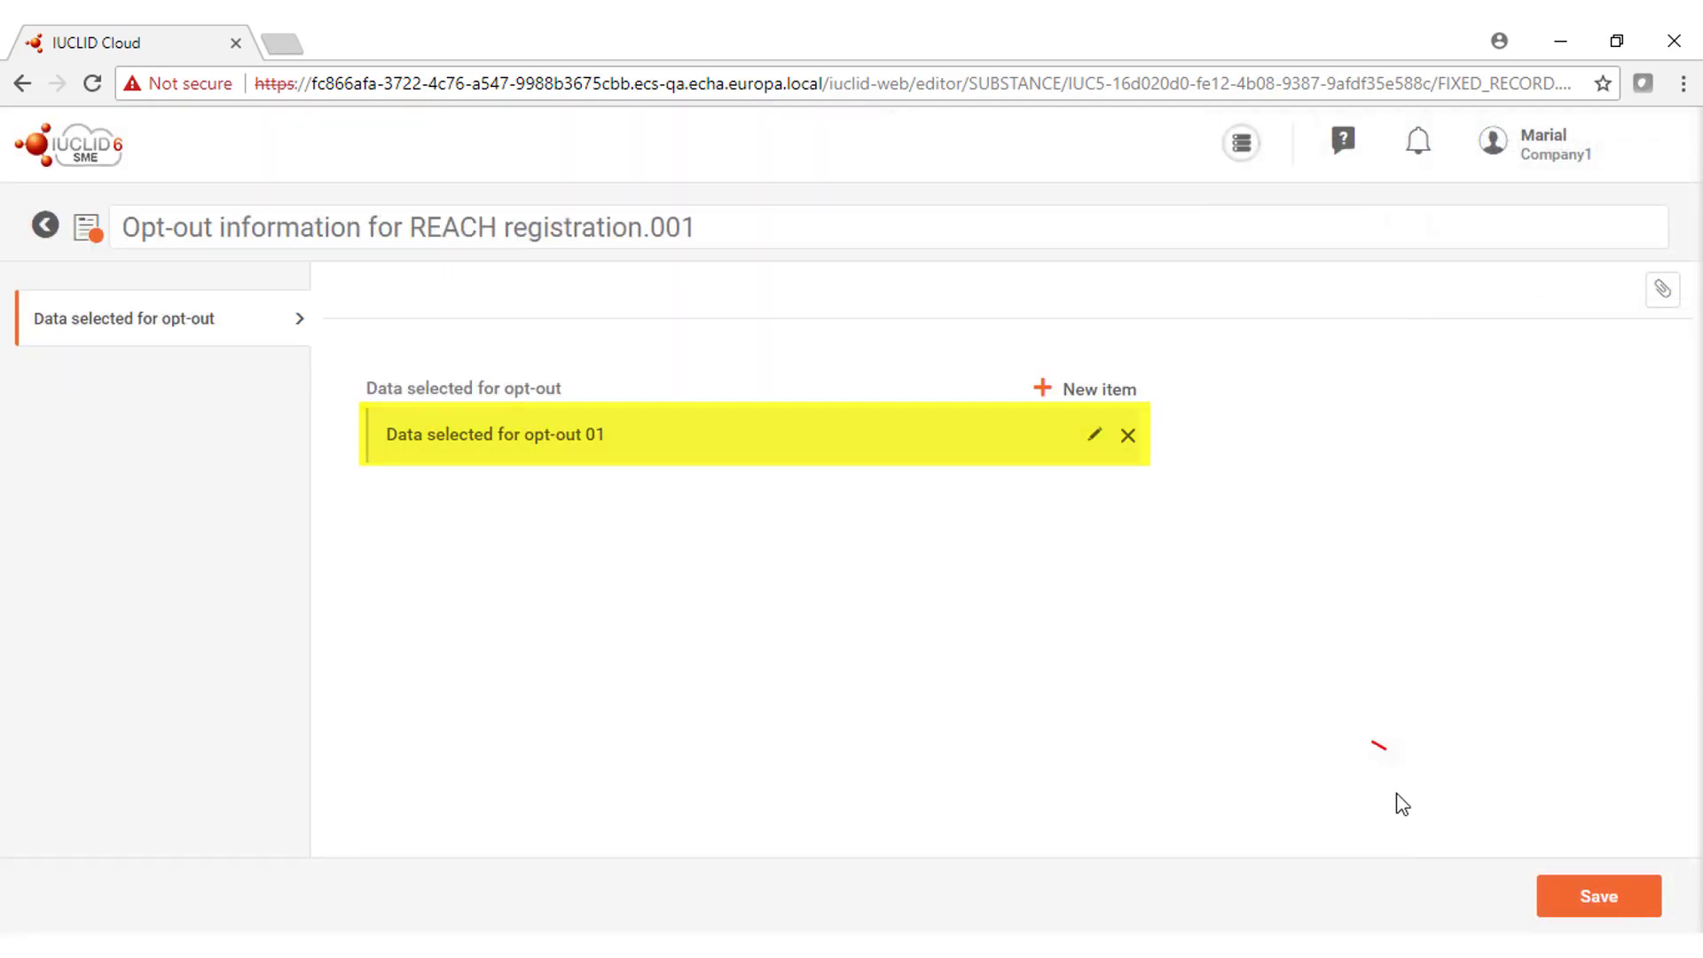
{"action": "left_click", "coordinate": [1580, 898]}
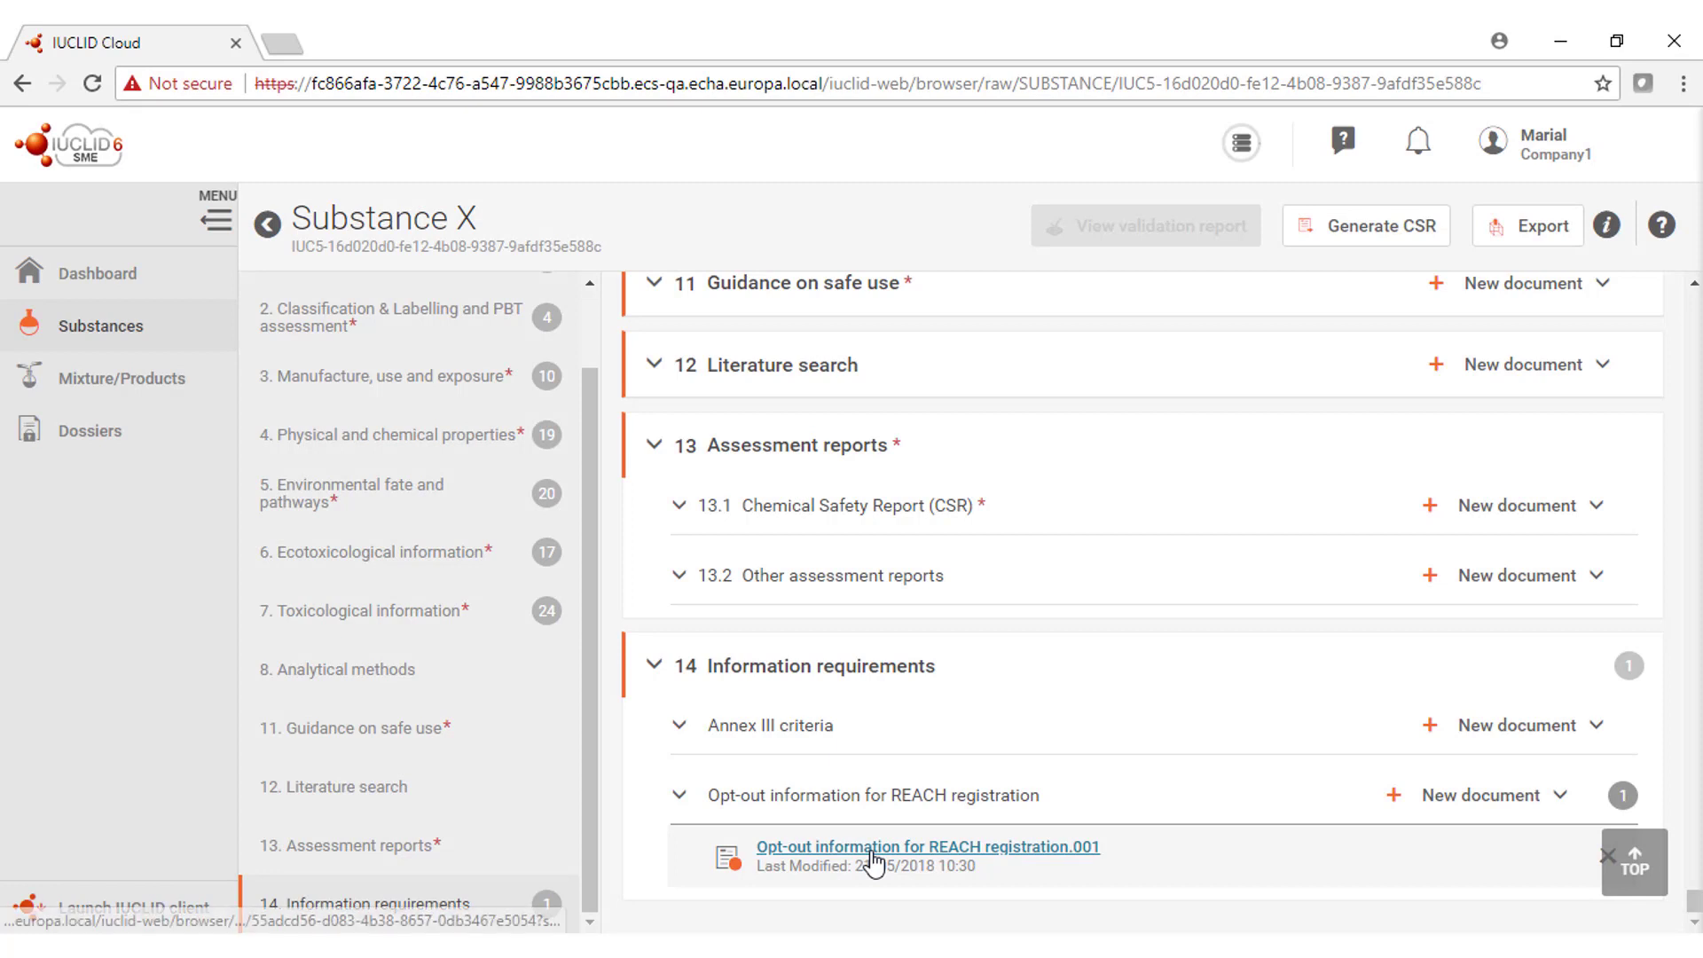
Step: Open the saved opt-out document for editing and add a second data item
{"action": "left_click", "coordinate": [868, 850]}
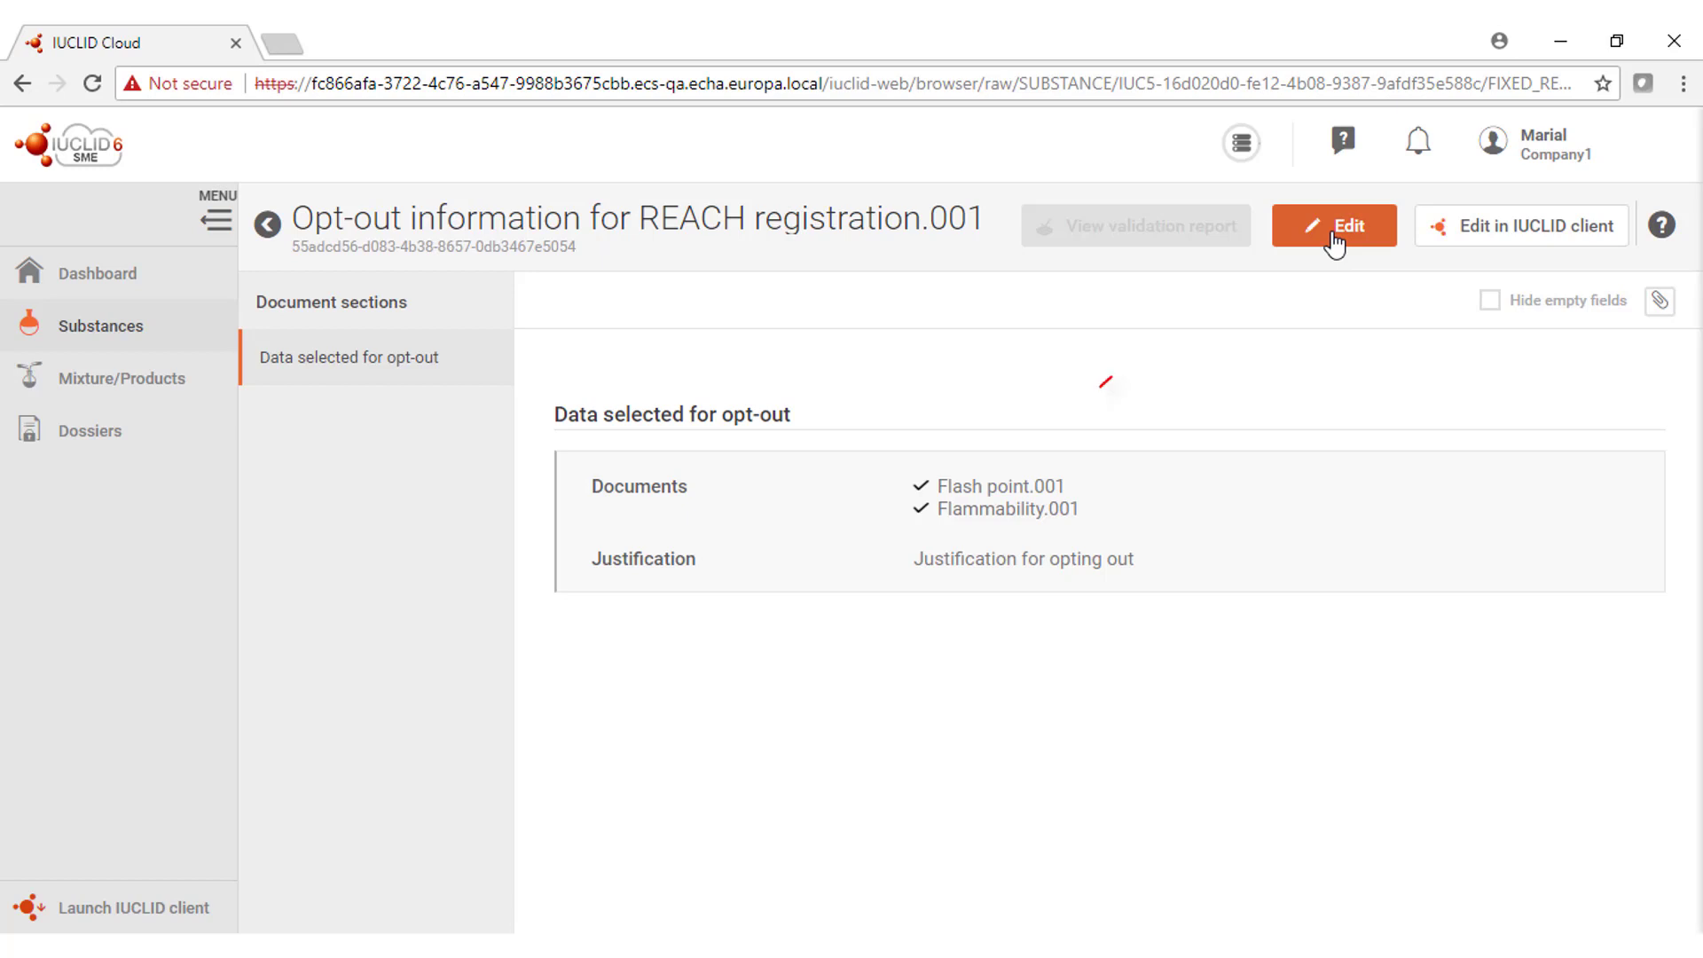
{"action": "left_click", "coordinate": [1335, 240]}
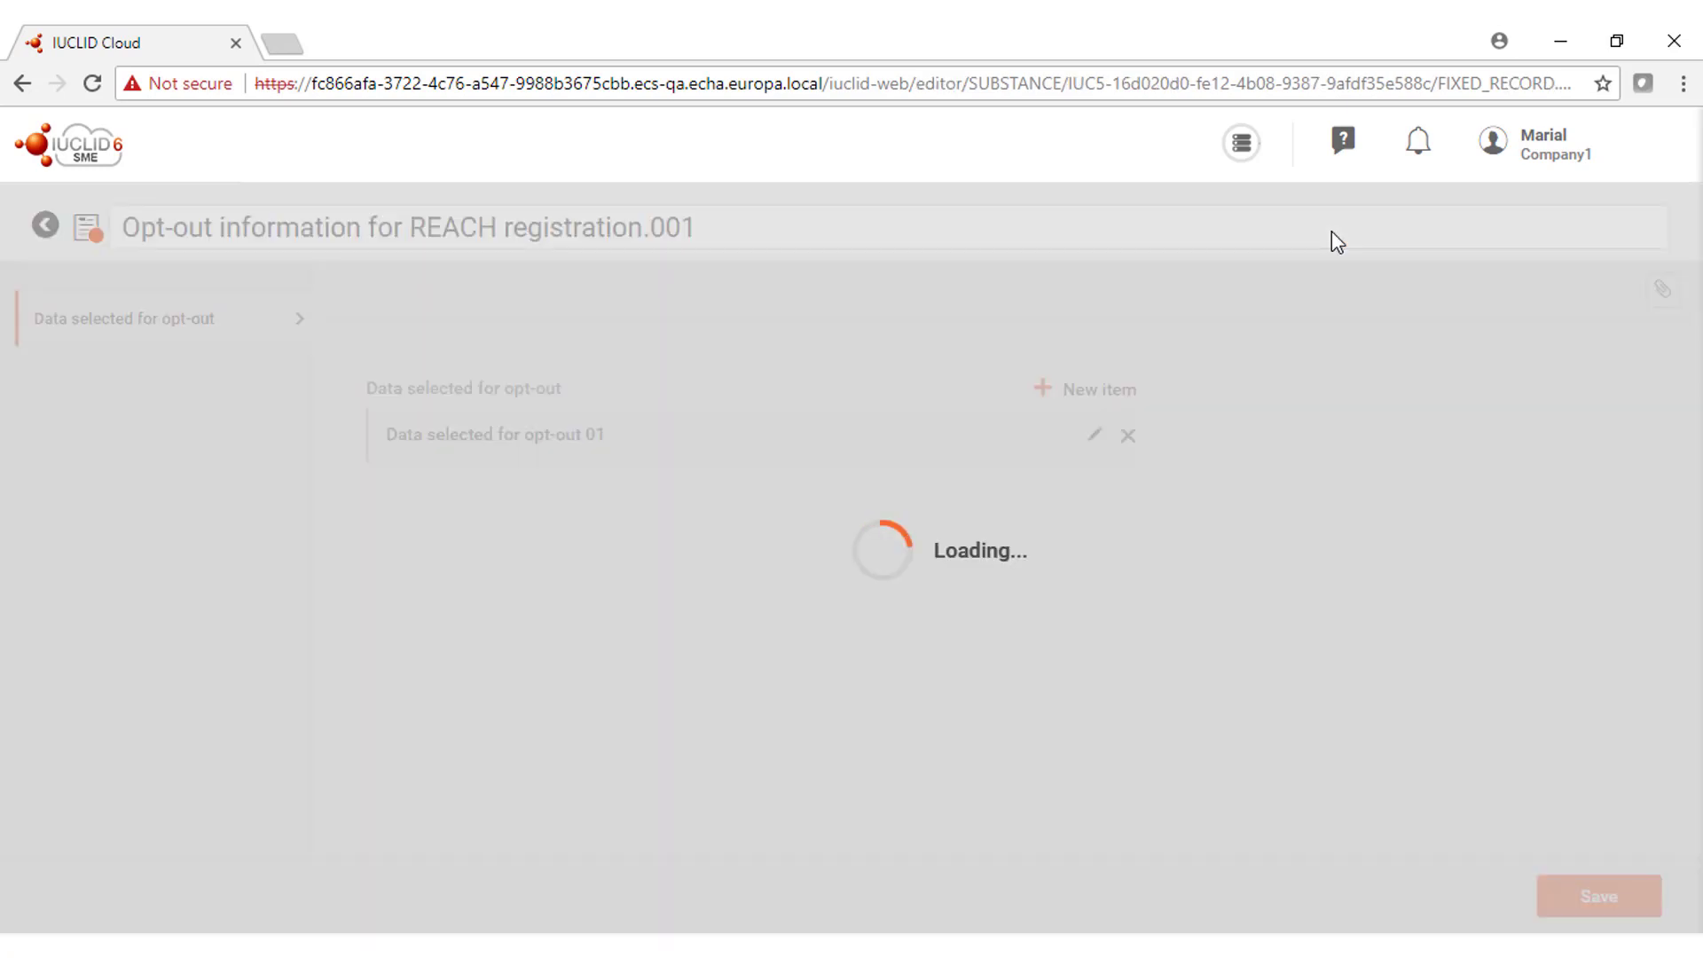
{"action": "left_click", "coordinate": [1084, 390]}
Step: Select every document from 2.1 ECHA Substance through 4.21 Dissociation constant.001 for the second opt-out item
{"action": "left_click", "coordinate": [932, 289]}
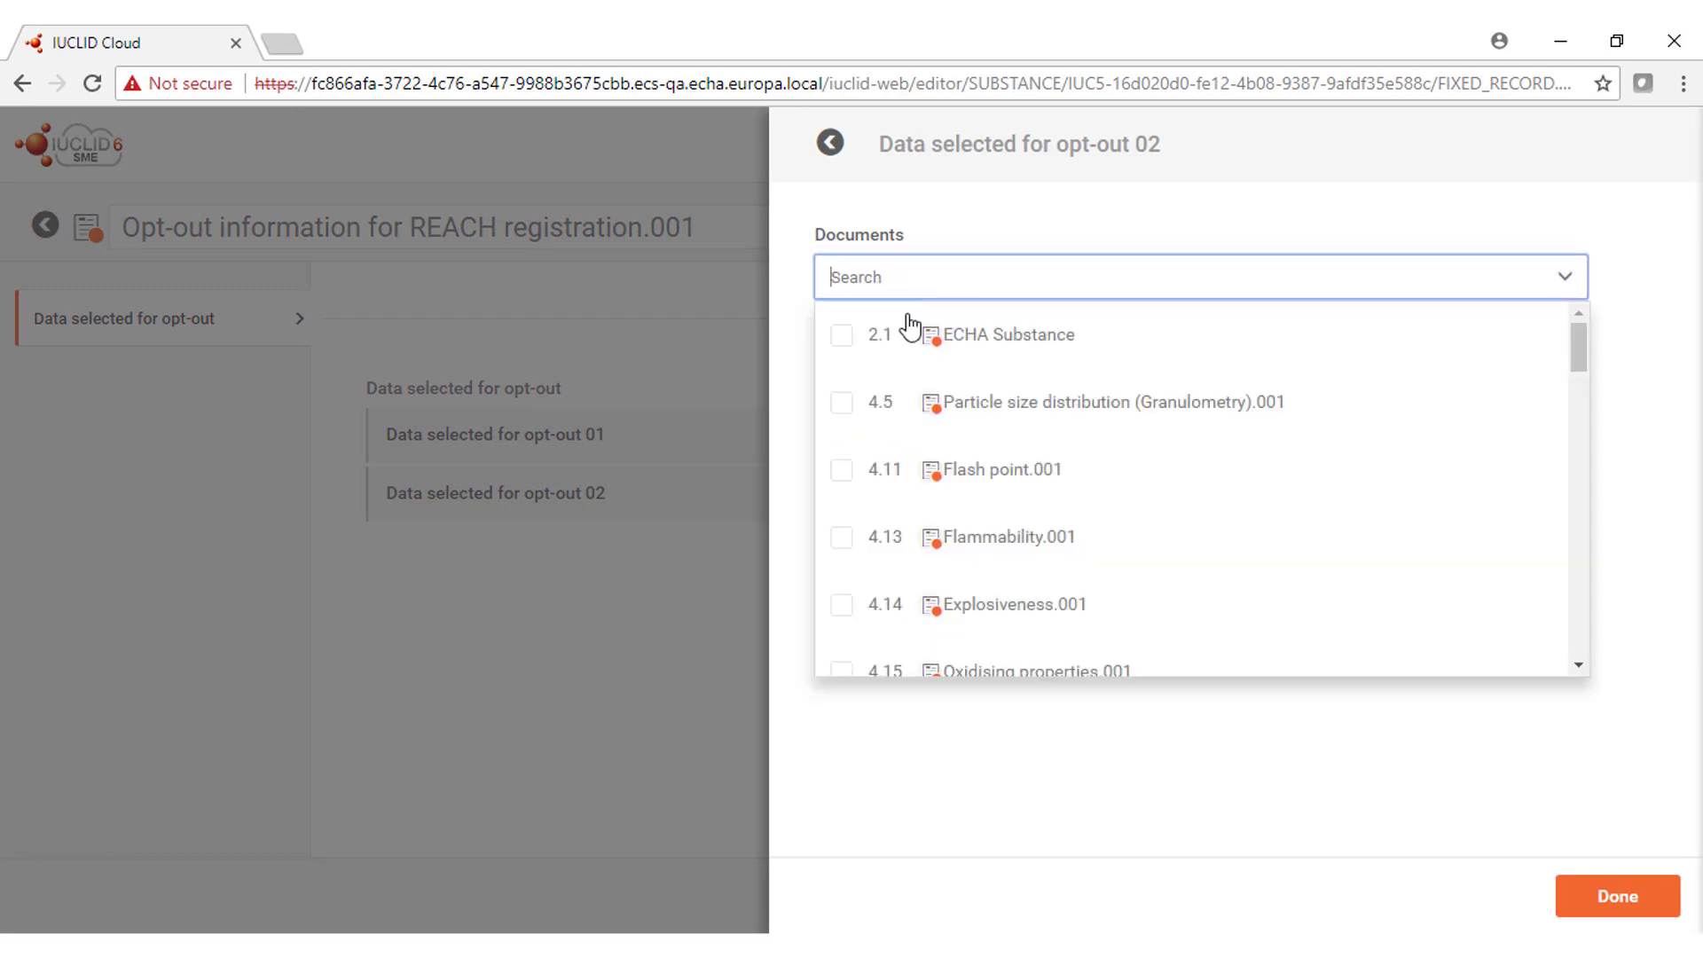
{"action": "left_click", "coordinate": [842, 344]}
{"action": "left_click", "coordinate": [842, 401]}
{"action": "left_click", "coordinate": [847, 472]}
{"action": "left_click", "coordinate": [849, 542]}
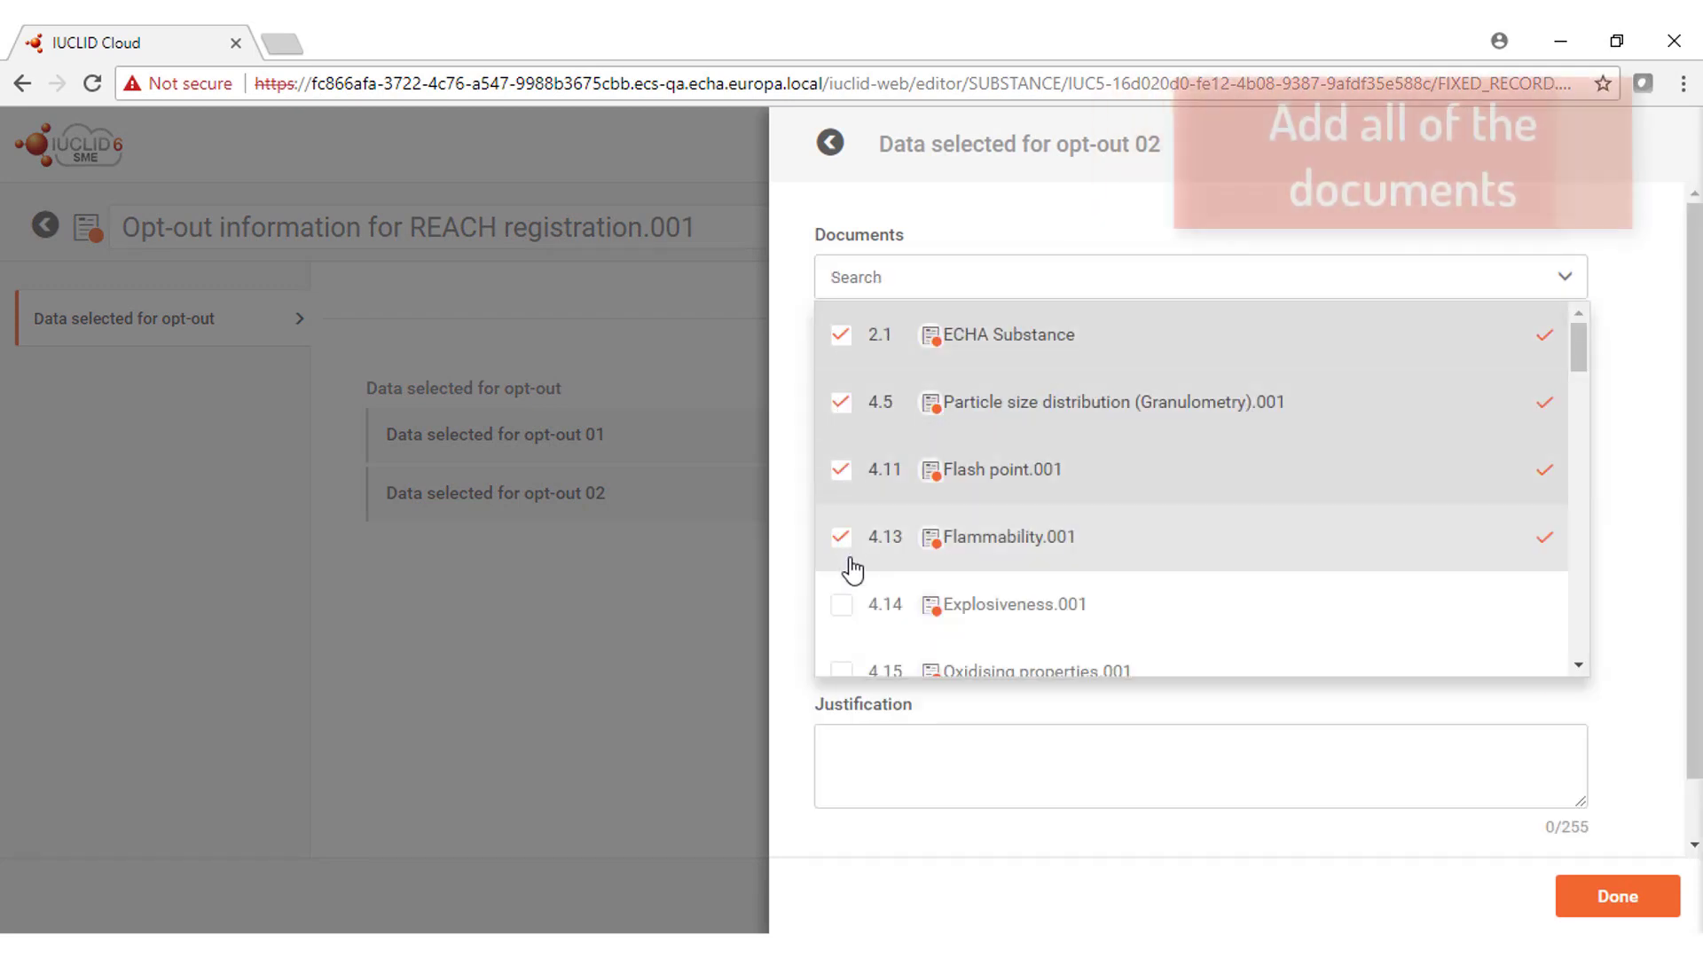
{"action": "left_click", "coordinate": [843, 604]}
{"action": "scroll", "coordinate": [922, 652], "scroll_direction": "down", "scroll_amount": 2}
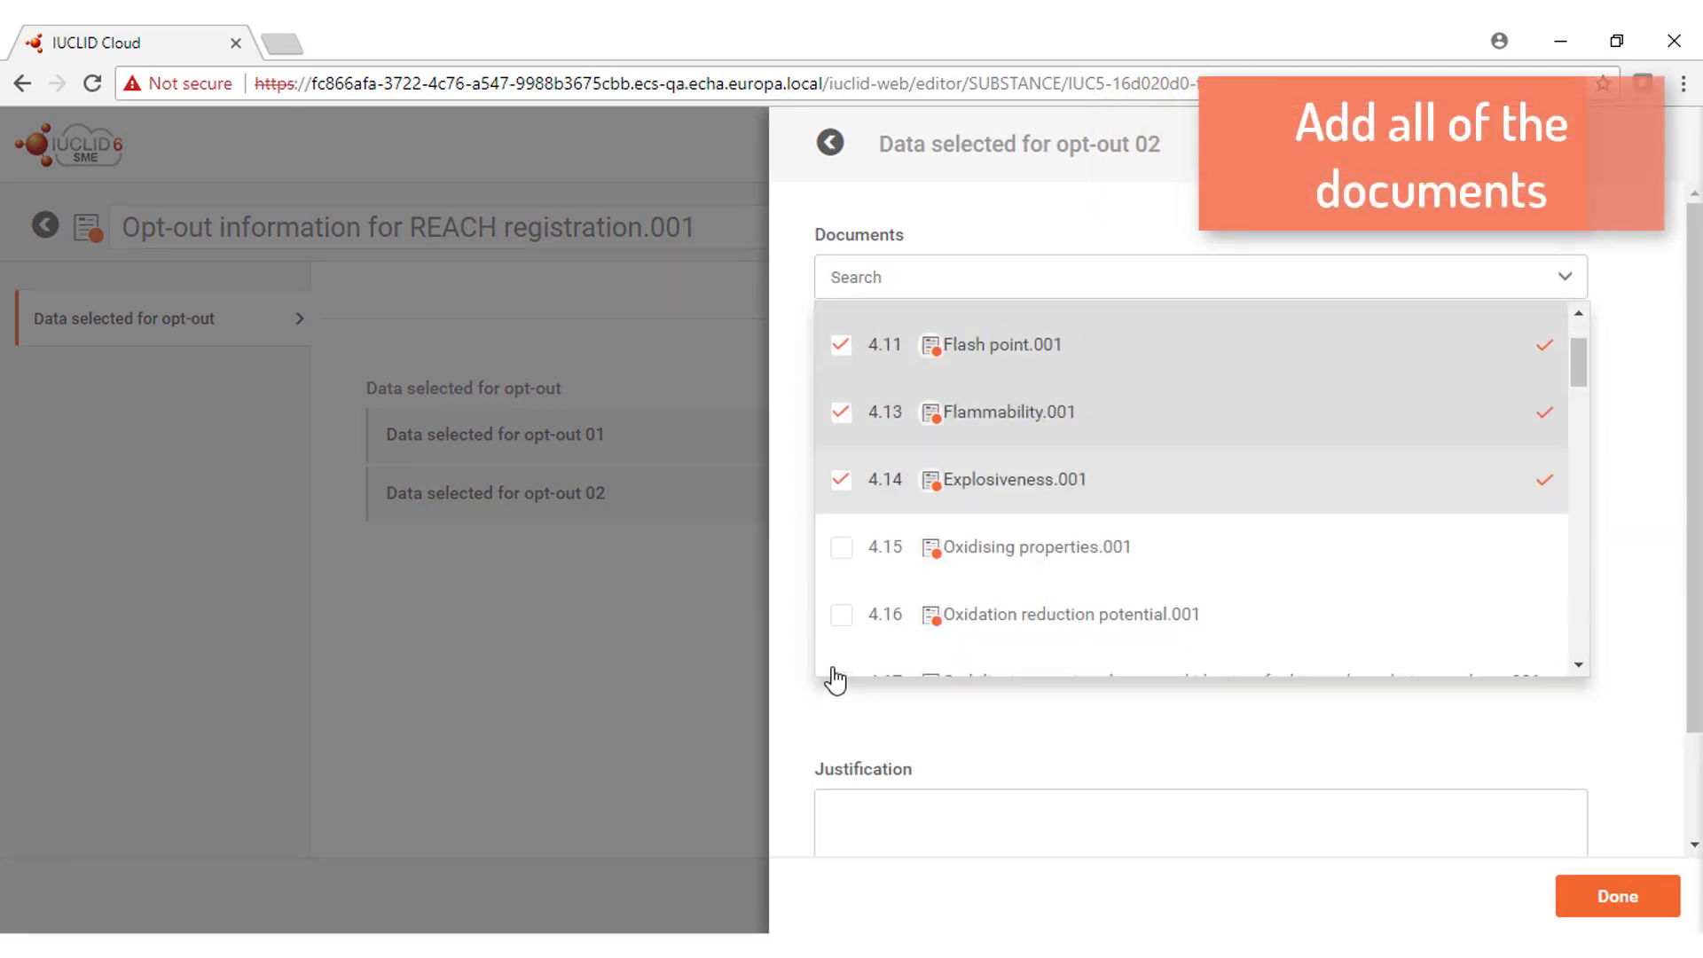
{"action": "left_click", "coordinate": [843, 555]}
{"action": "left_click", "coordinate": [842, 614]}
{"action": "scroll", "coordinate": [851, 568], "scroll_direction": "down", "scroll_amount": 3}
{"action": "left_click", "coordinate": [841, 439]}
{"action": "left_click", "coordinate": [843, 500]}
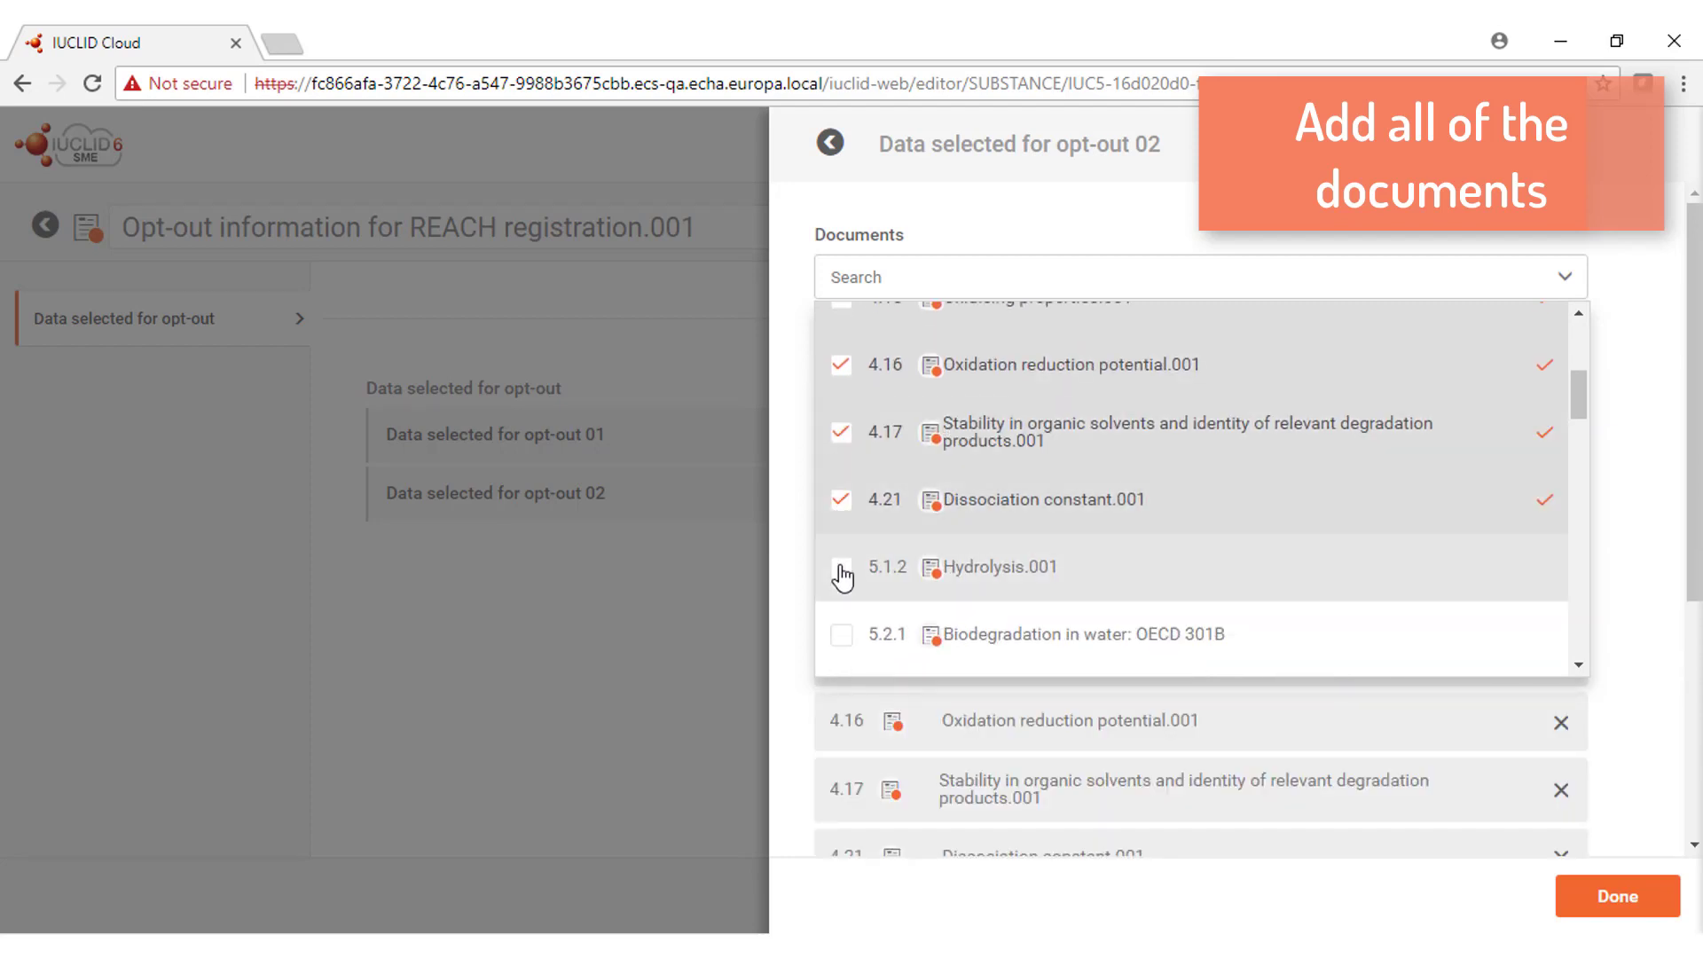
Step: Add every section 5 document from 5.1.2 Hydrolysis.001 through 5.4.1 Adsorption / desorption.001 to the second opt-out item
{"action": "left_click", "coordinate": [843, 572]}
{"action": "left_click", "coordinate": [842, 635]}
{"action": "scroll", "coordinate": [847, 621], "scroll_direction": "down", "scroll_amount": 3}
{"action": "left_click", "coordinate": [843, 452]}
{"action": "left_click", "coordinate": [842, 520]}
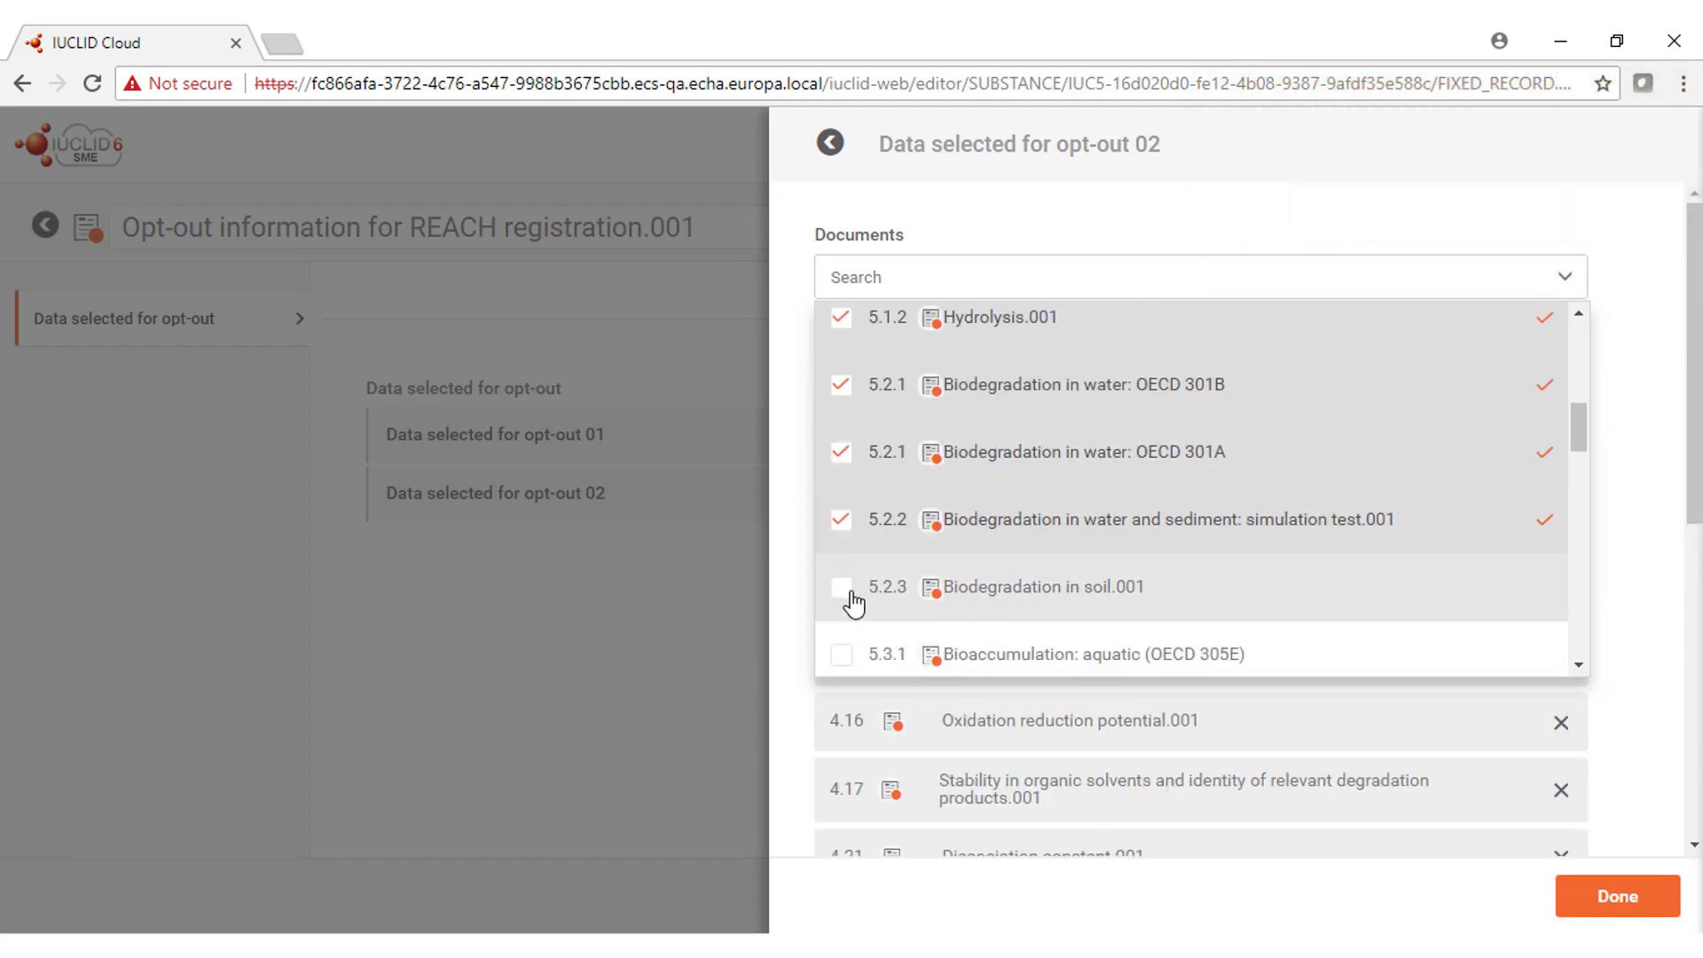
{"action": "left_click", "coordinate": [850, 594]}
{"action": "left_click", "coordinate": [846, 657]}
{"action": "scroll", "coordinate": [847, 657], "scroll_direction": "down", "scroll_amount": 2}
{"action": "left_click", "coordinate": [840, 479]}
Step: Include the remaining documents through 7.8.2, give the justification "Justification for opting out", and save the second item
{"action": "scroll", "coordinate": [1047, 681], "scroll_direction": "down", "scroll_amount": 5}
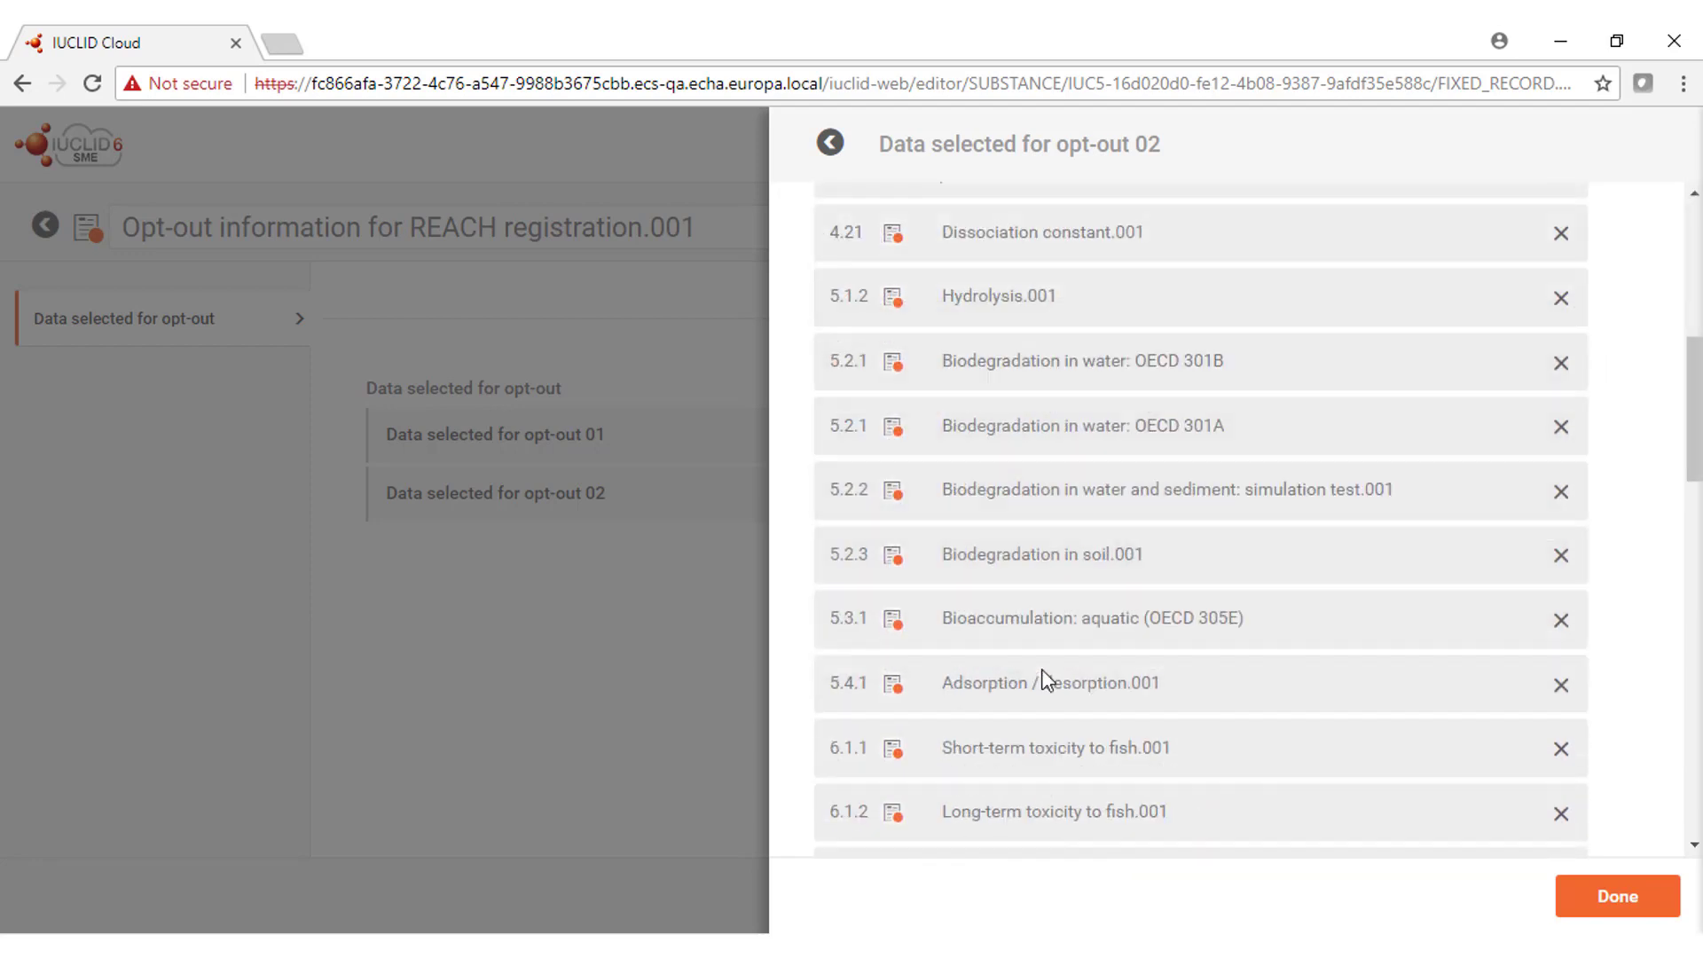
{"action": "scroll", "coordinate": [1048, 680], "scroll_direction": "down", "scroll_amount": 10}
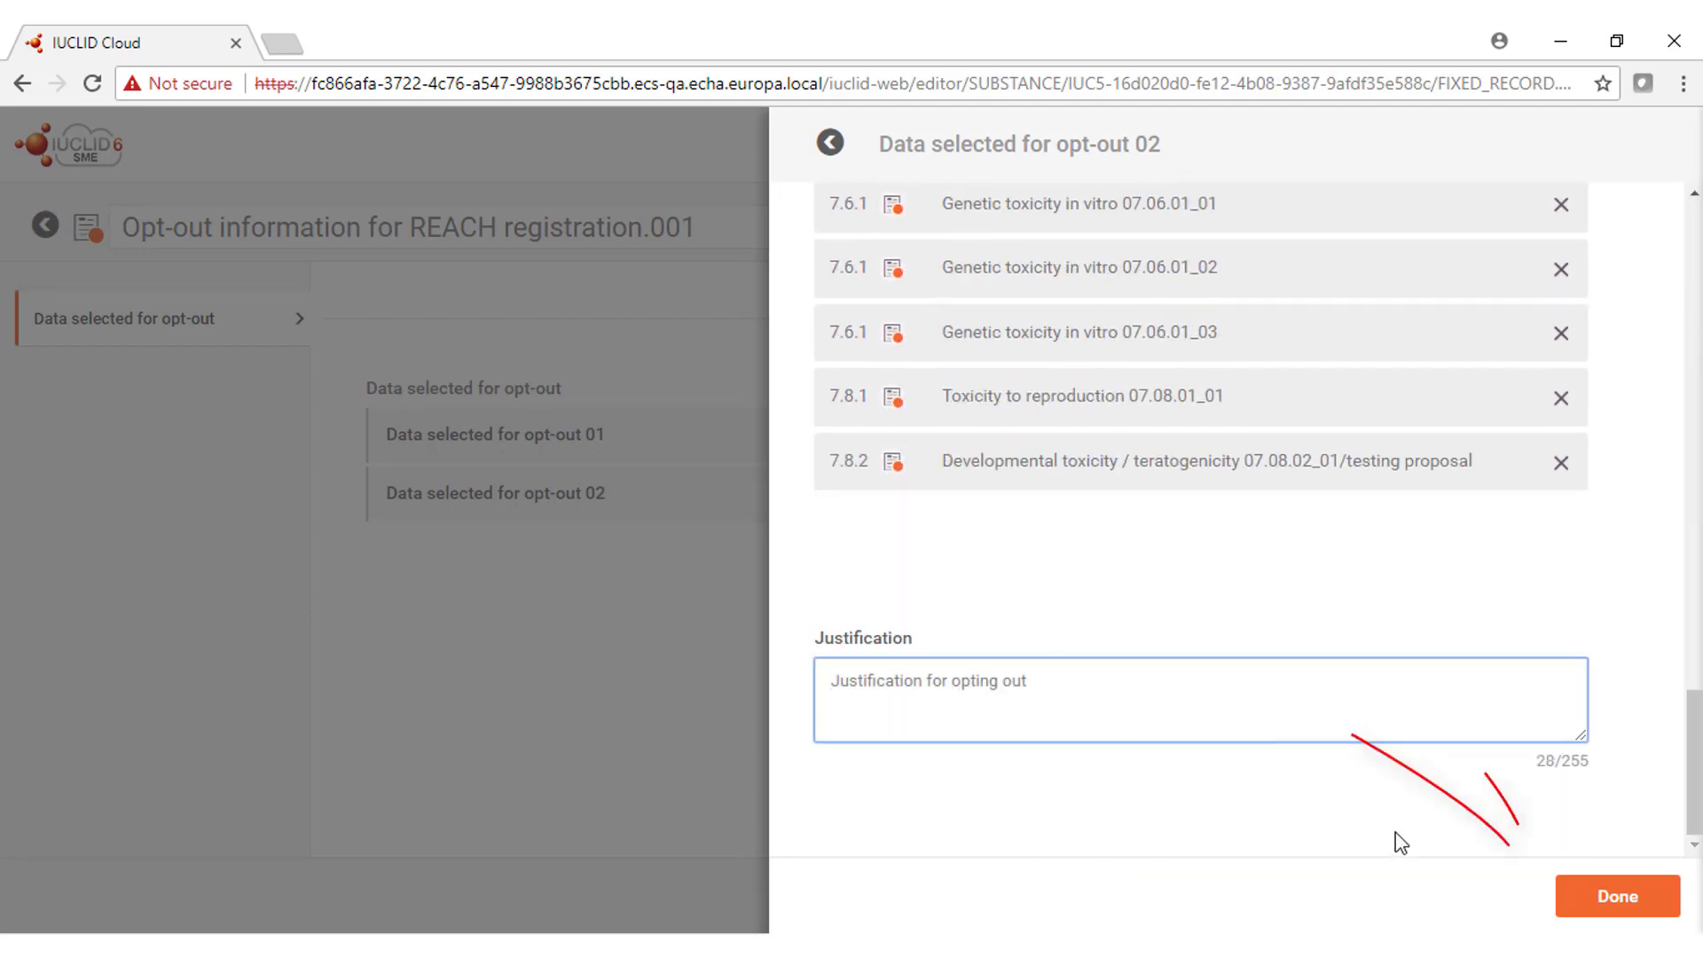
{"action": "left_click", "coordinate": [1615, 896]}
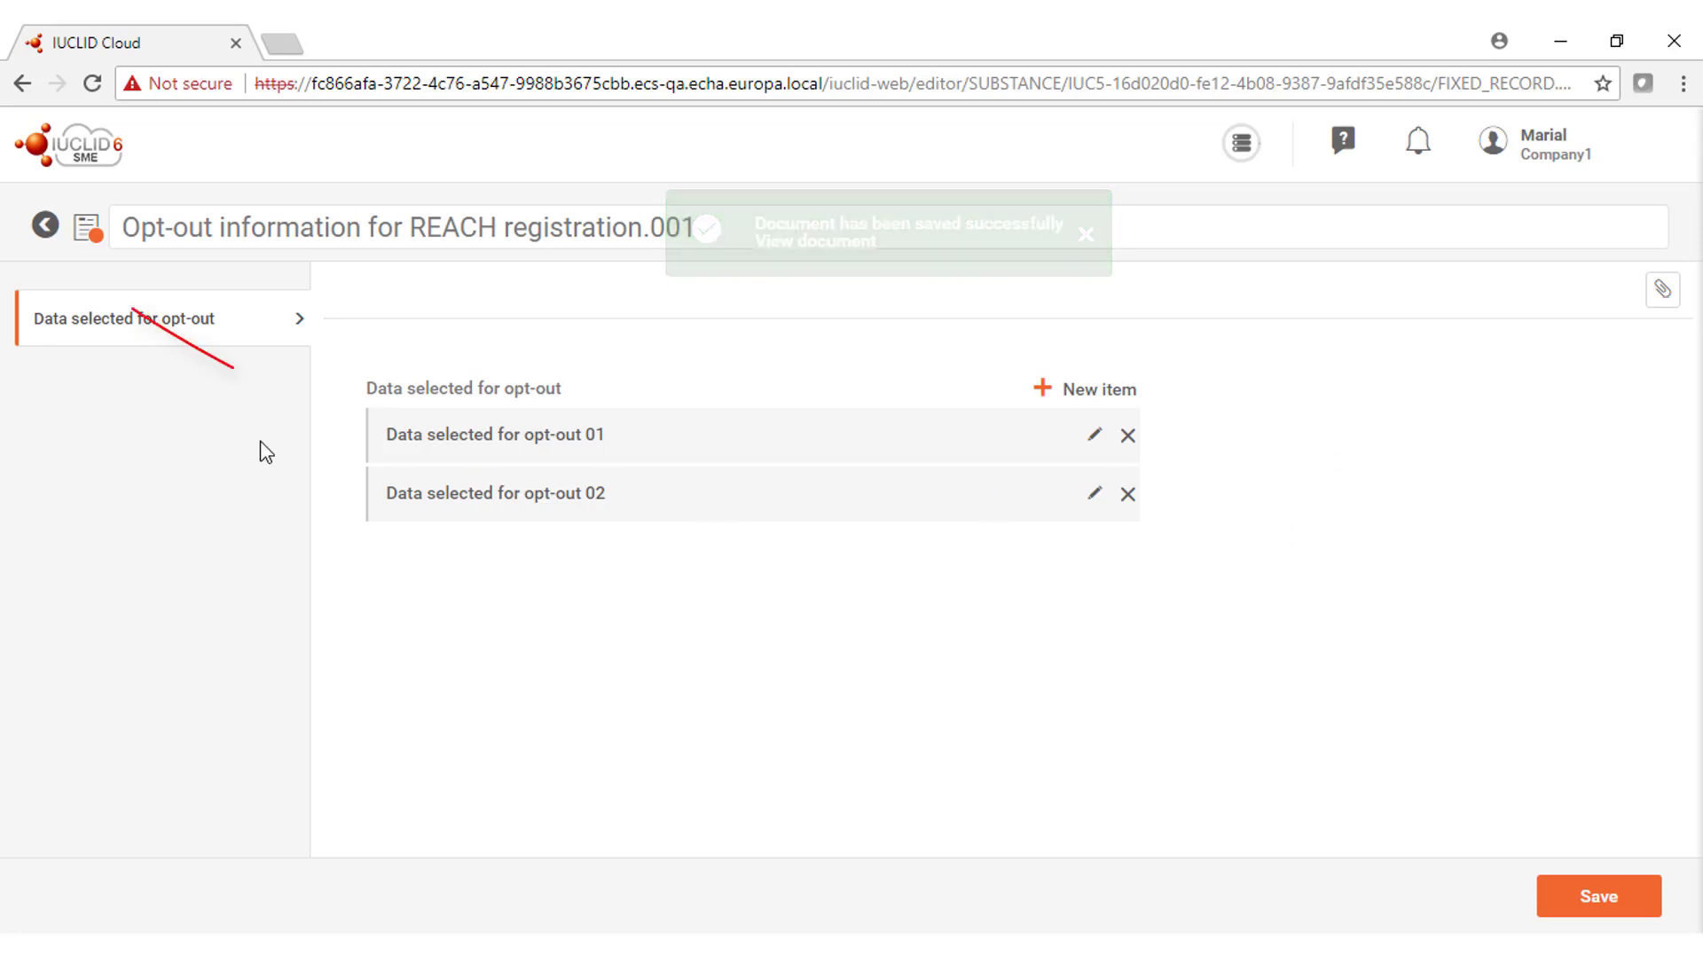
Step: Return to the saved opt-out document's view and review its full list of selected documents
{"action": "left_click", "coordinate": [45, 227]}
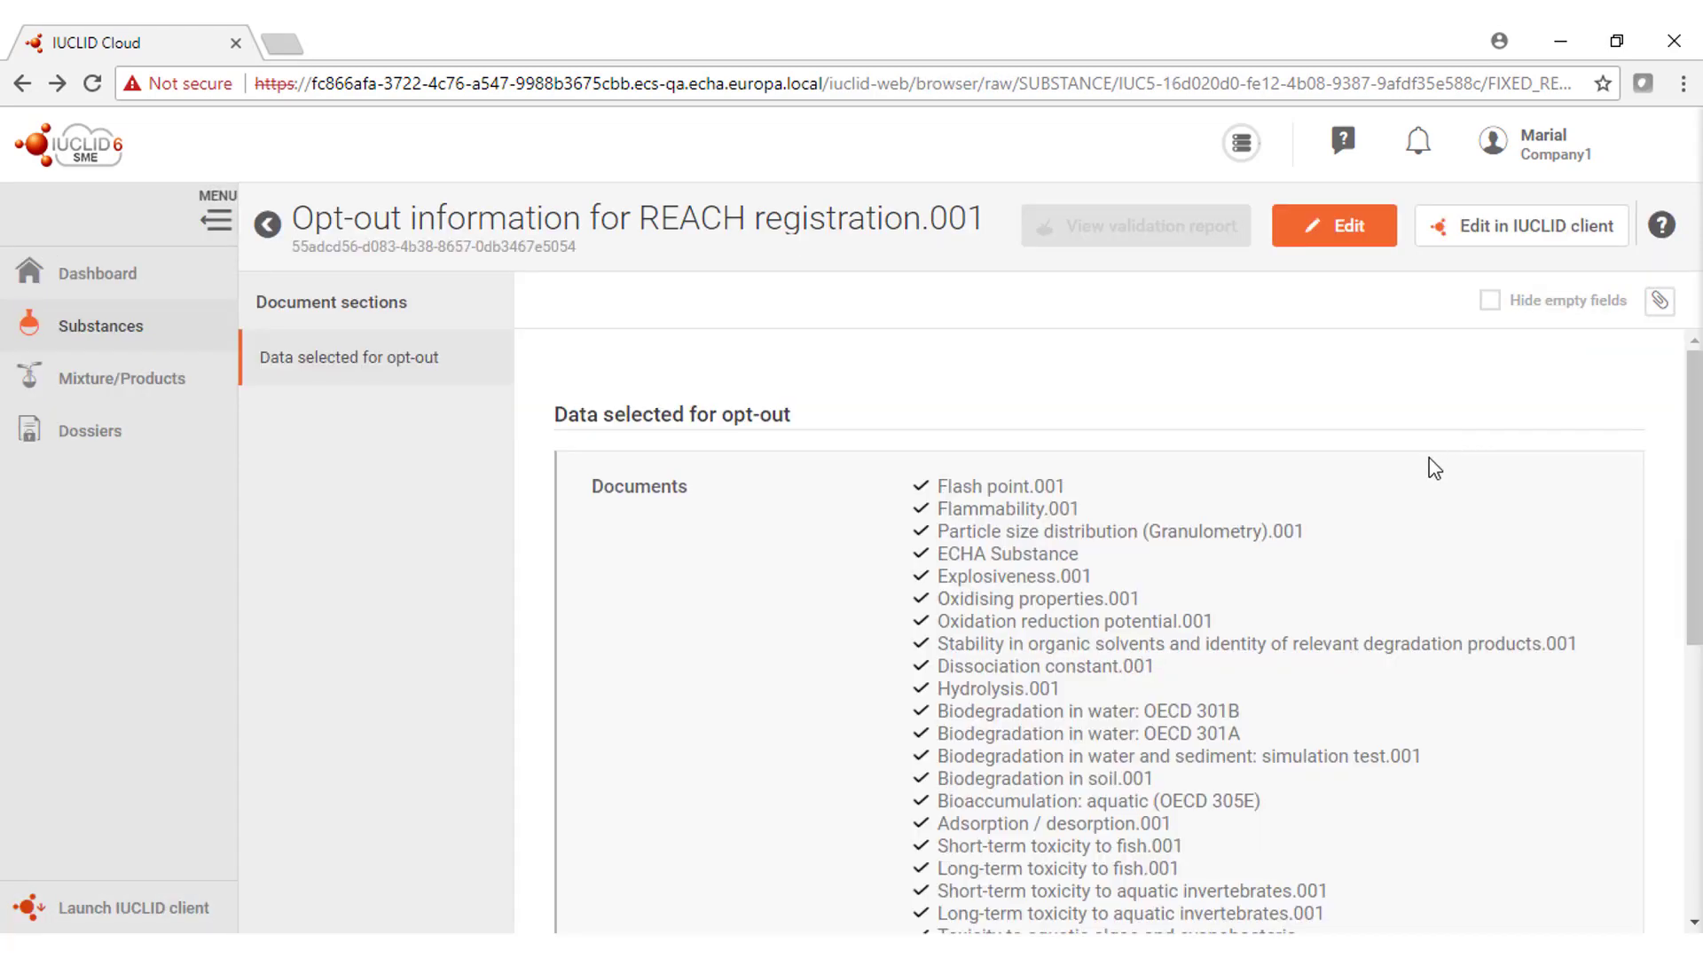
{"action": "scroll", "coordinate": [1428, 468], "scroll_direction": "down", "scroll_amount": 8}
{"action": "scroll", "coordinate": [1428, 467], "scroll_direction": "up", "scroll_amount": 8}
Step: Open the opt-out document in the IUCLID desktop client through launch.jnlp and log in with the account password
{"action": "left_click", "coordinate": [1499, 242]}
{"action": "left_click", "coordinate": [408, 903]}
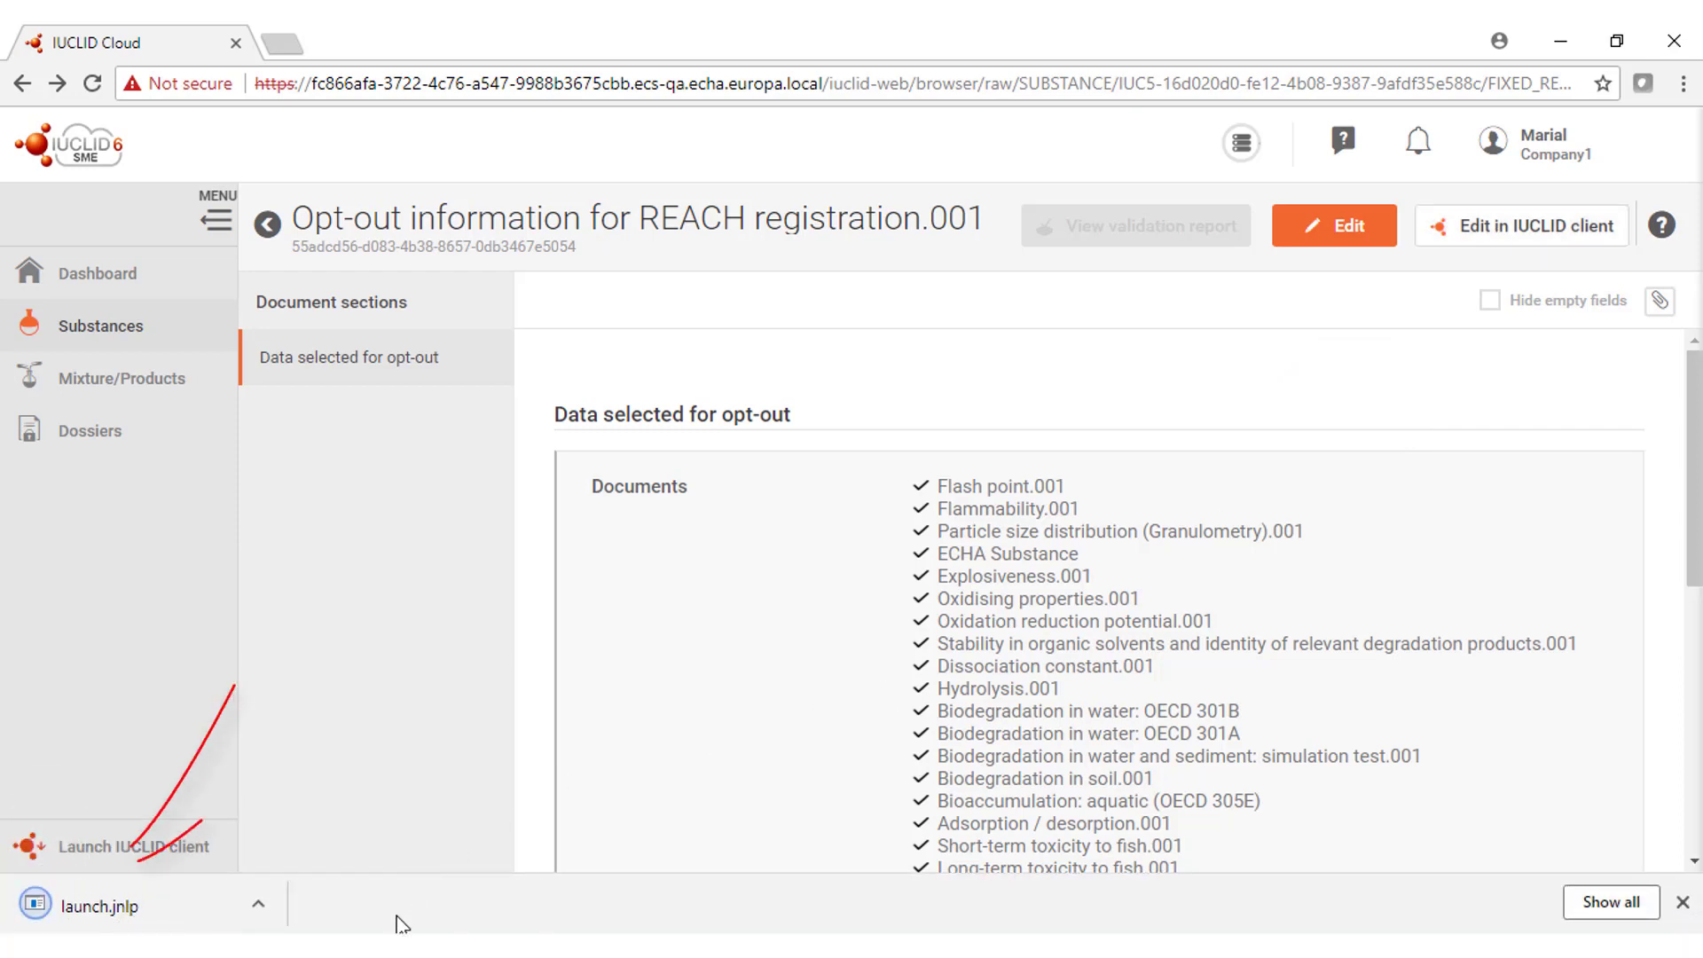
{"action": "left_click", "coordinate": [116, 909]}
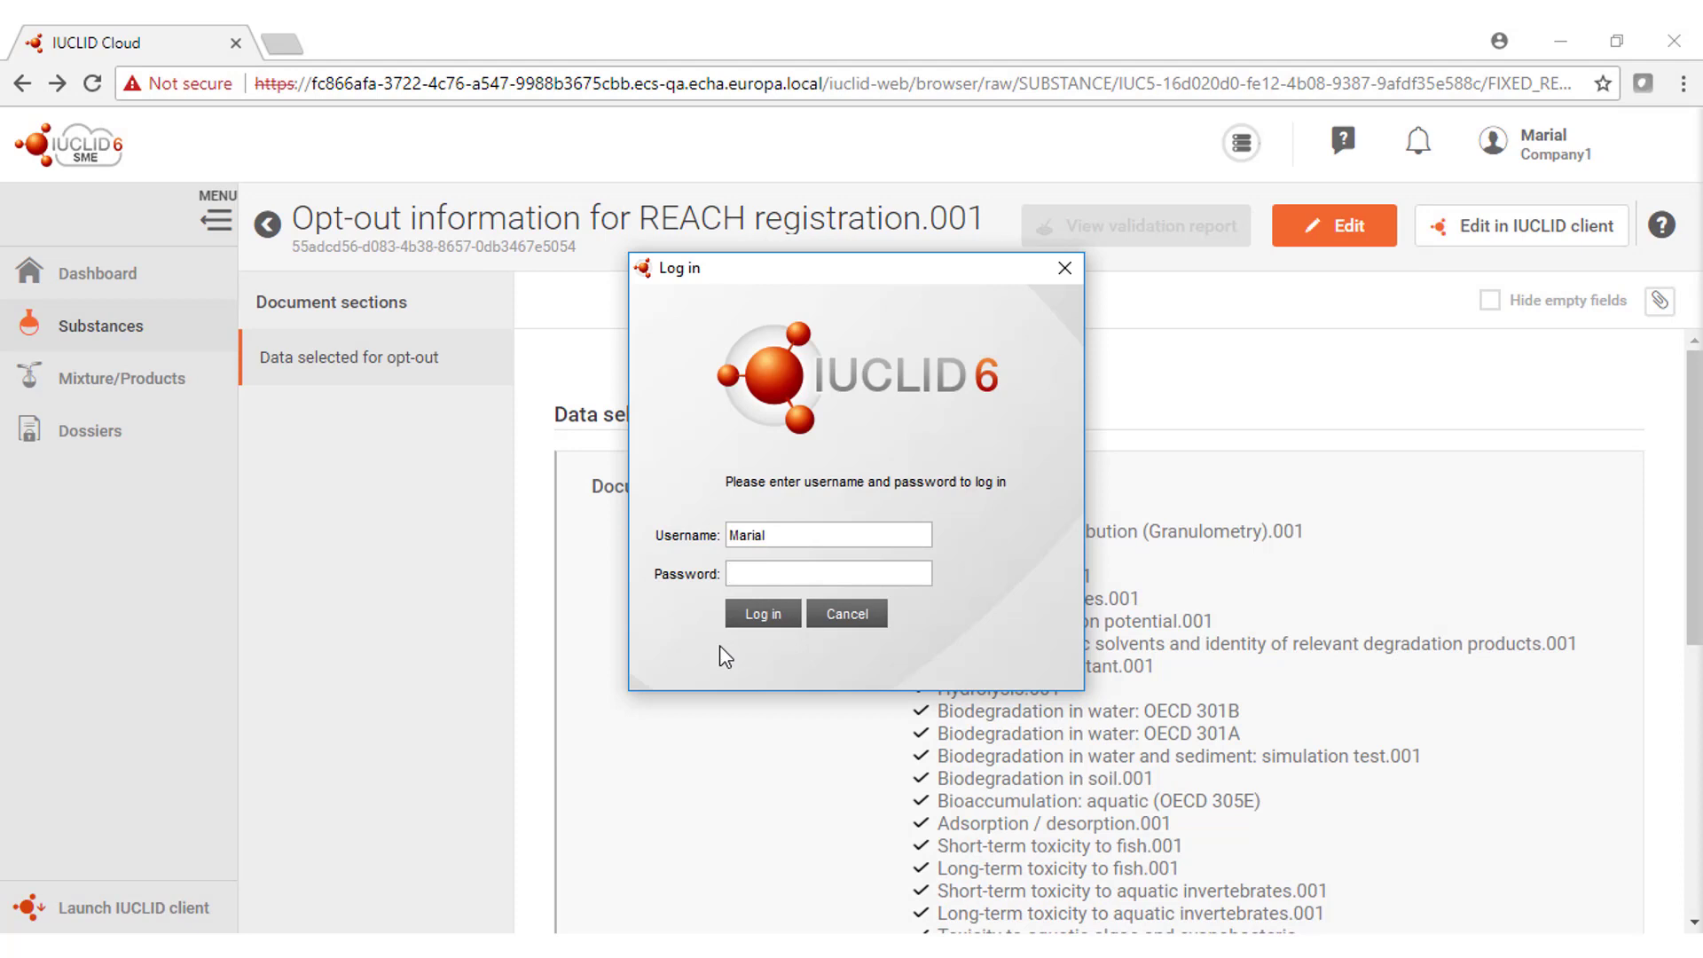
{"action": "type", "text": "**********"}
{"action": "key", "text": "Return"}
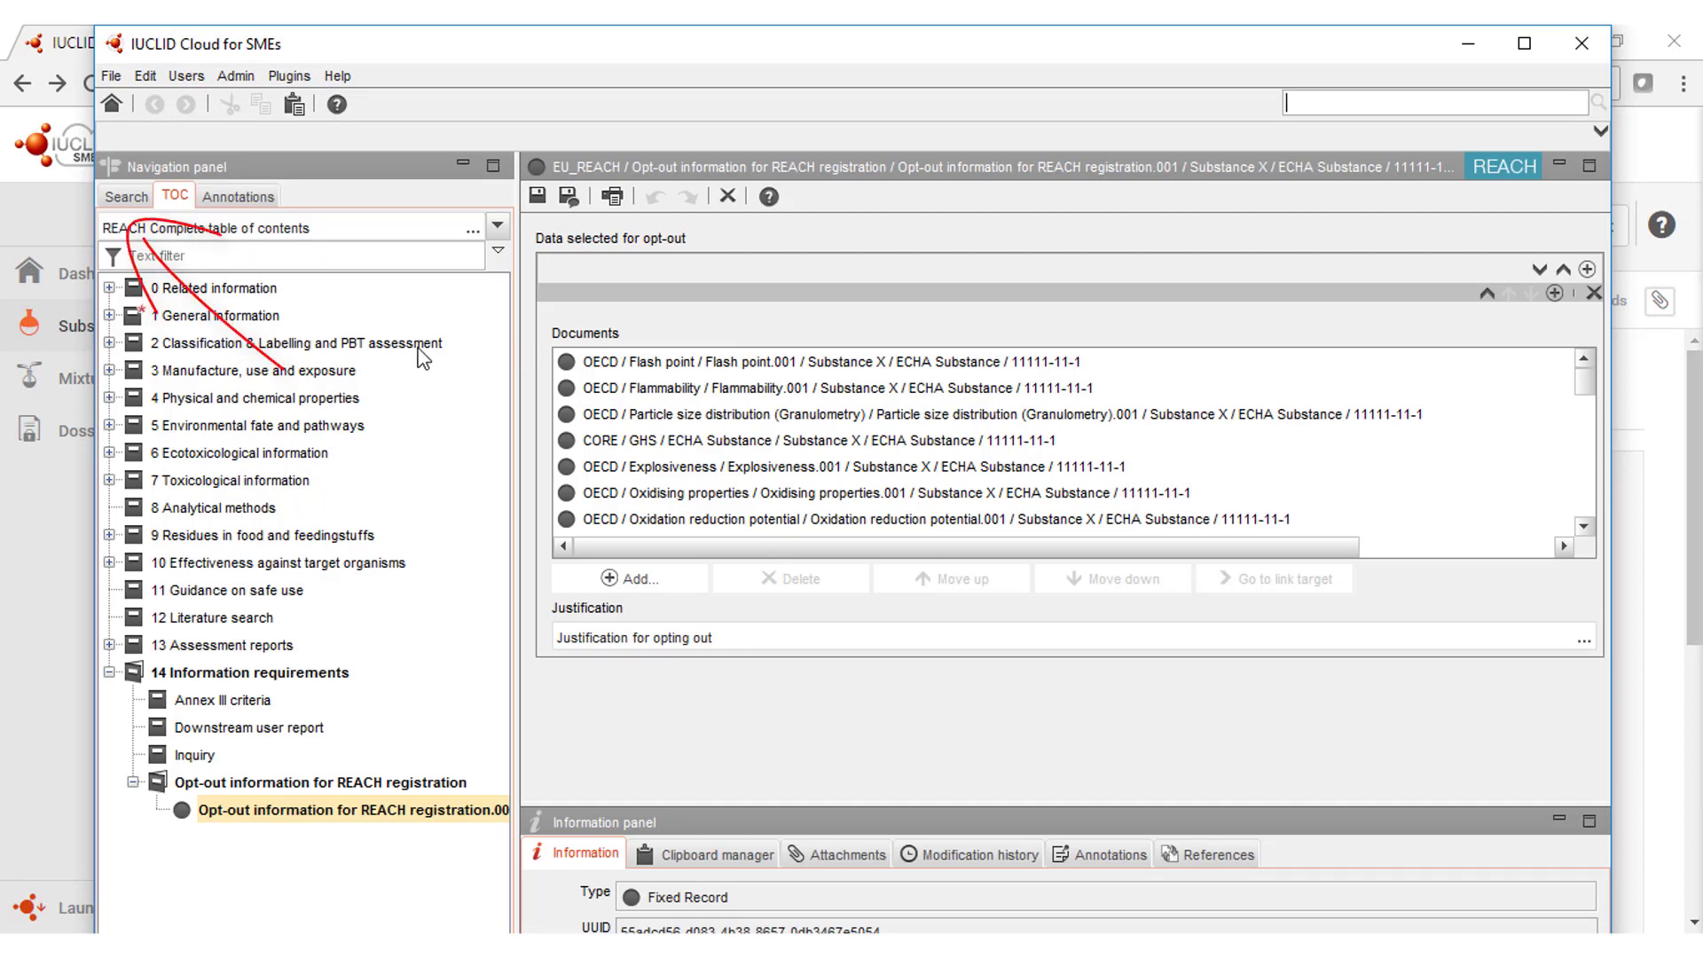
Step: Start creating a dossier from the opt-out document listed in the client's search results
{"action": "left_click", "coordinate": [124, 196]}
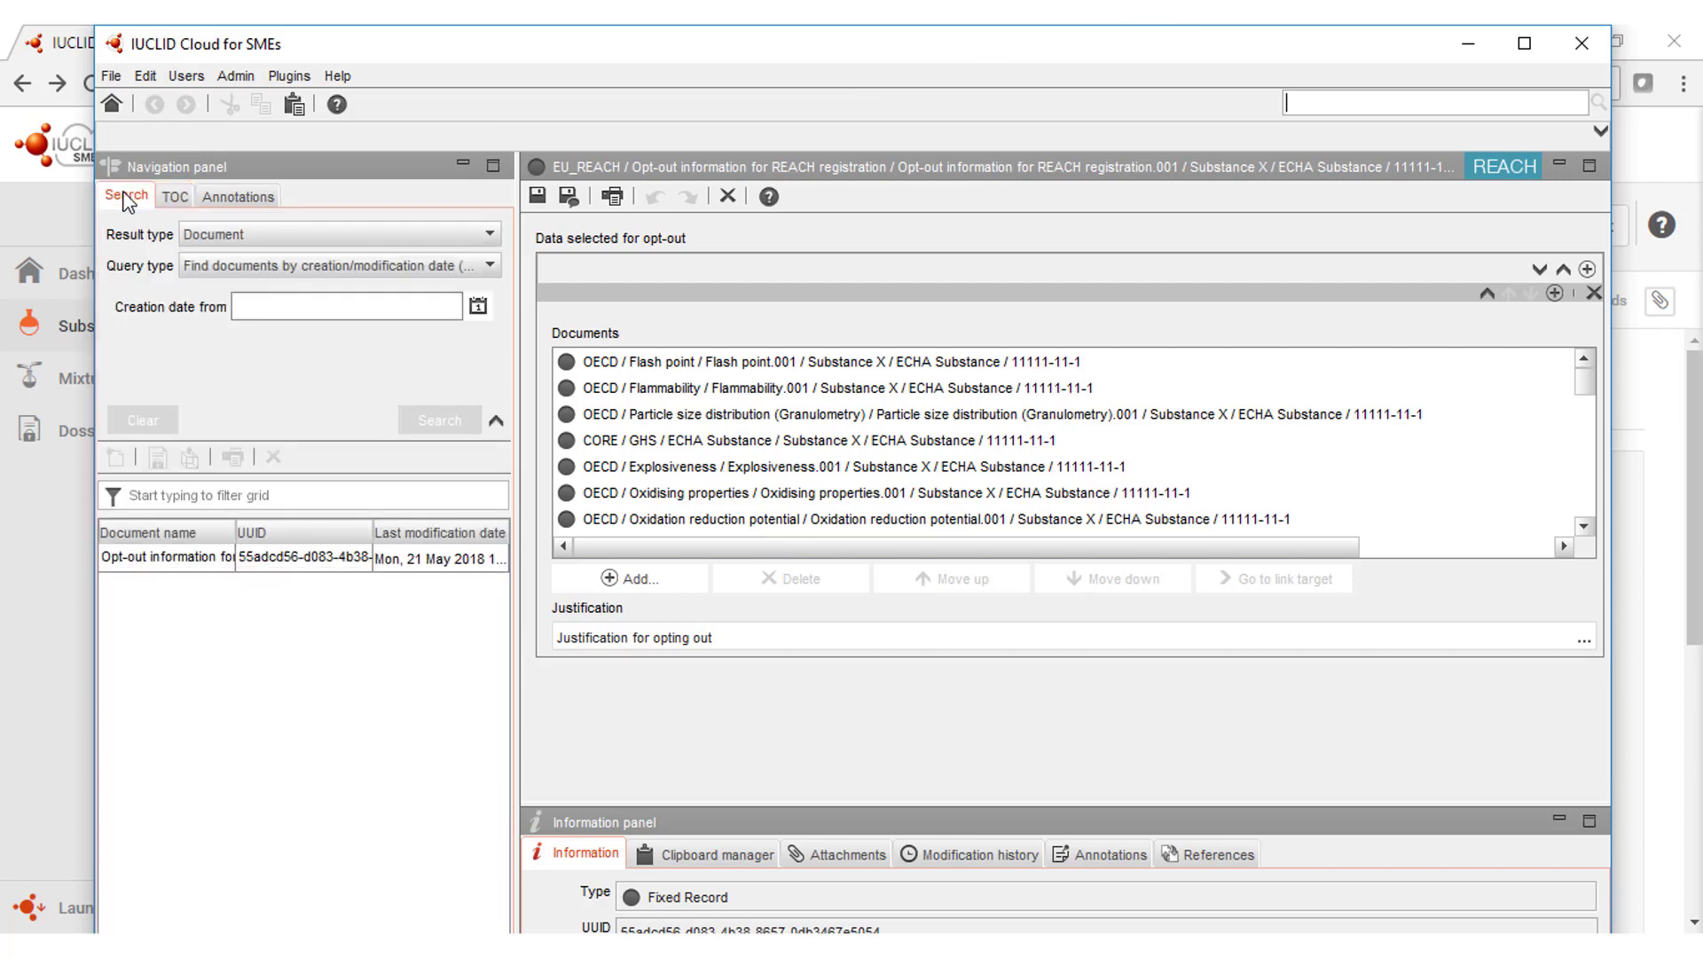
{"action": "left_click", "coordinate": [157, 559]}
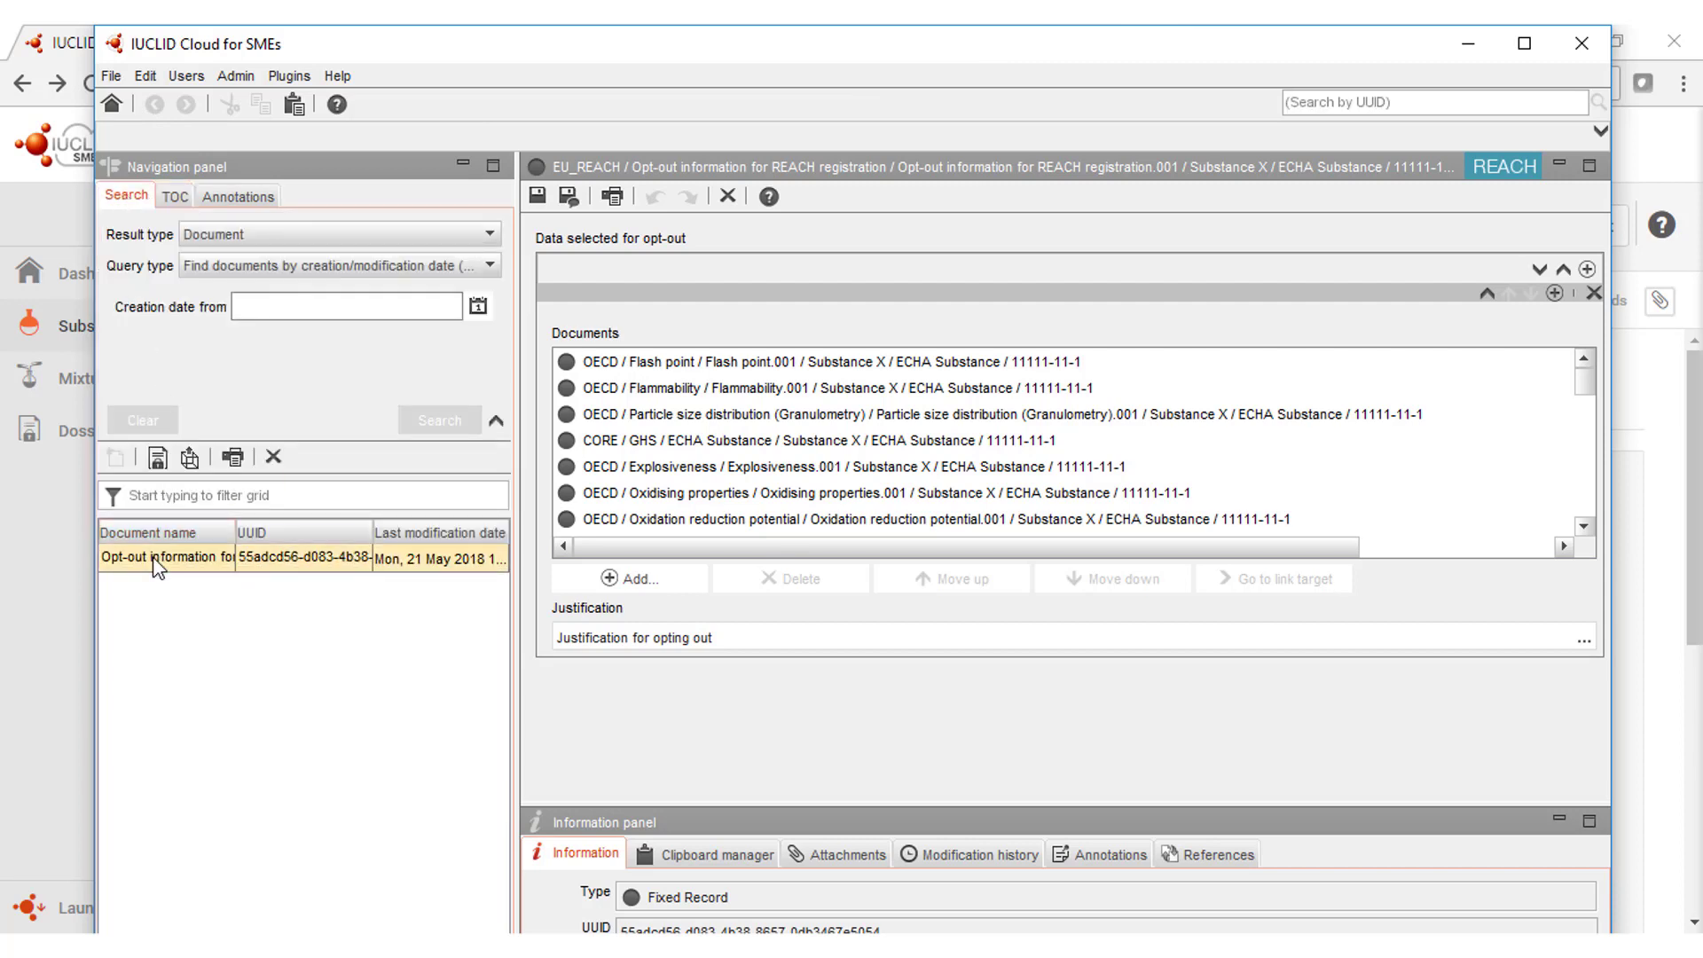
{"action": "right_click", "coordinate": [153, 558]}
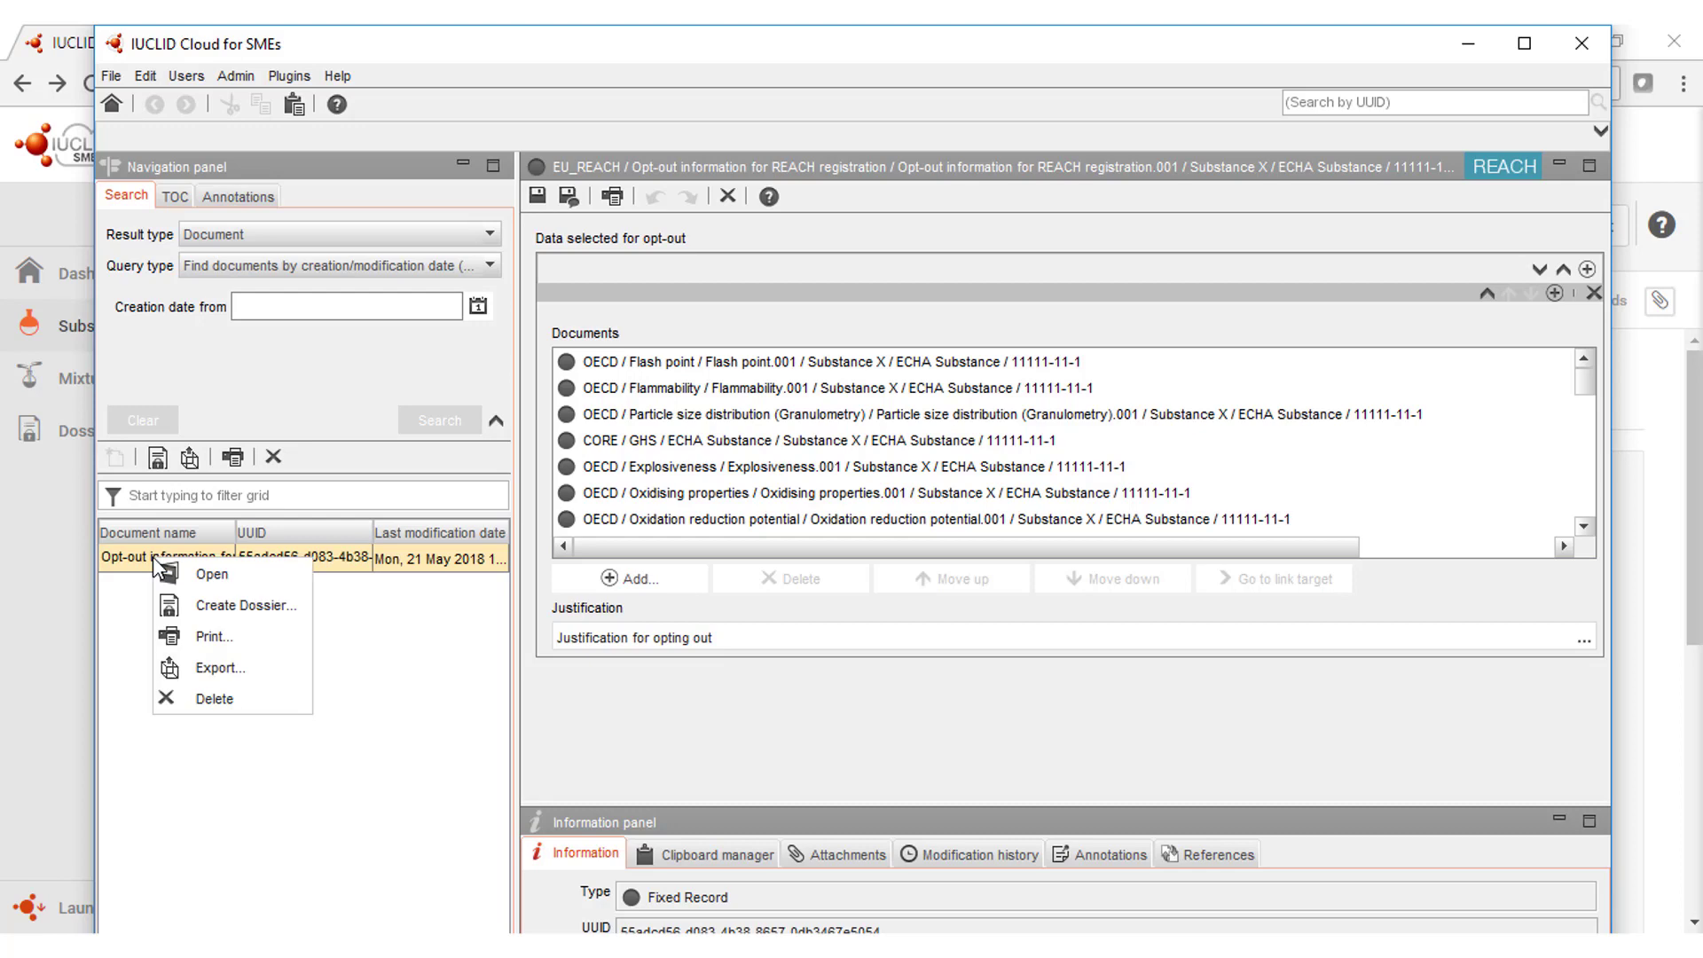
{"action": "left_click", "coordinate": [214, 611]}
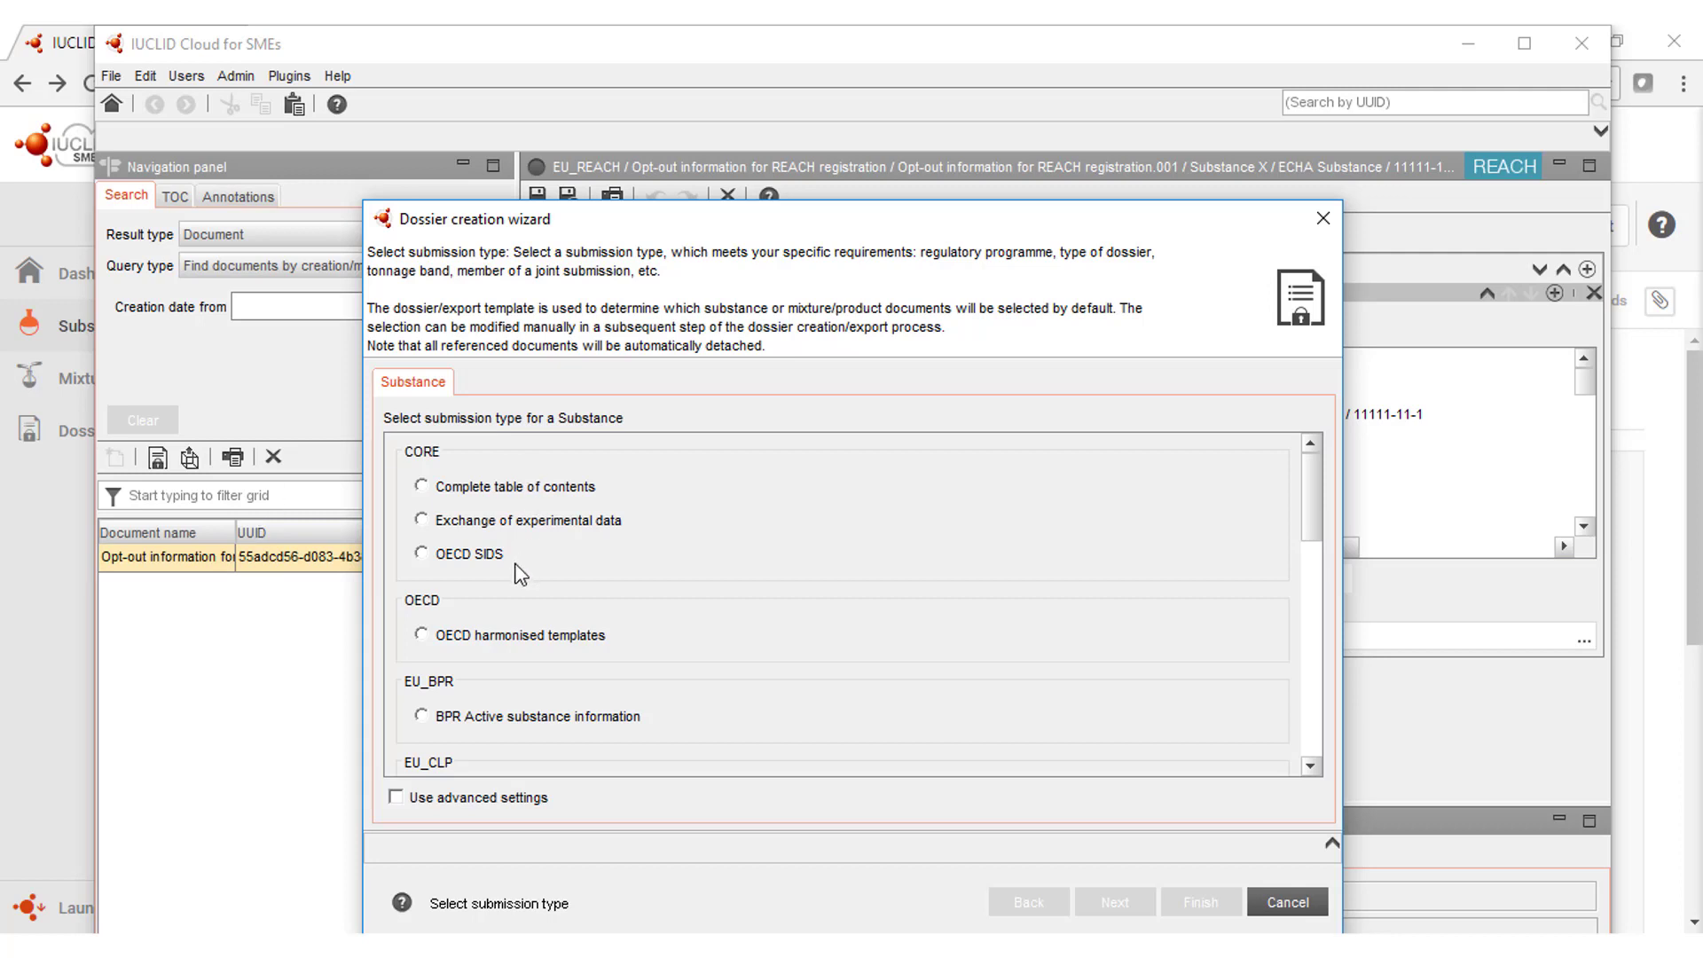
Step: Set the submission type to REACH Registration member of a joint submission - general case, with advanced settings enabled
{"action": "scroll", "coordinate": [486, 594], "scroll_direction": "down", "scroll_amount": 20}
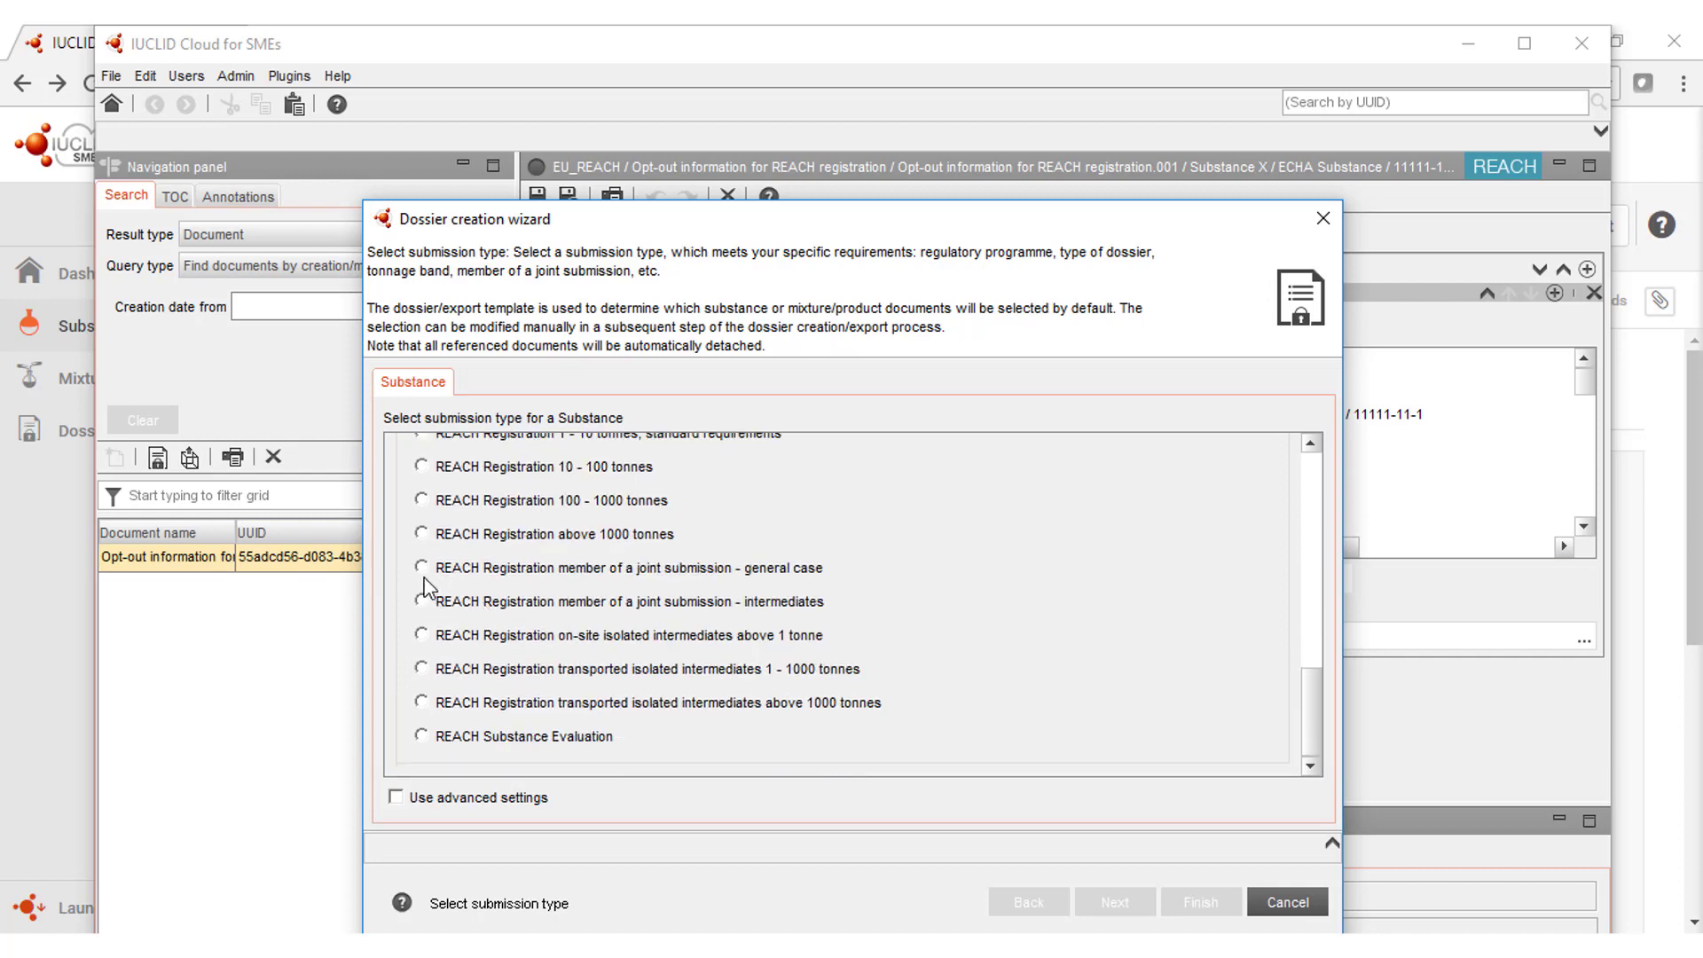
{"action": "left_click", "coordinate": [422, 569]}
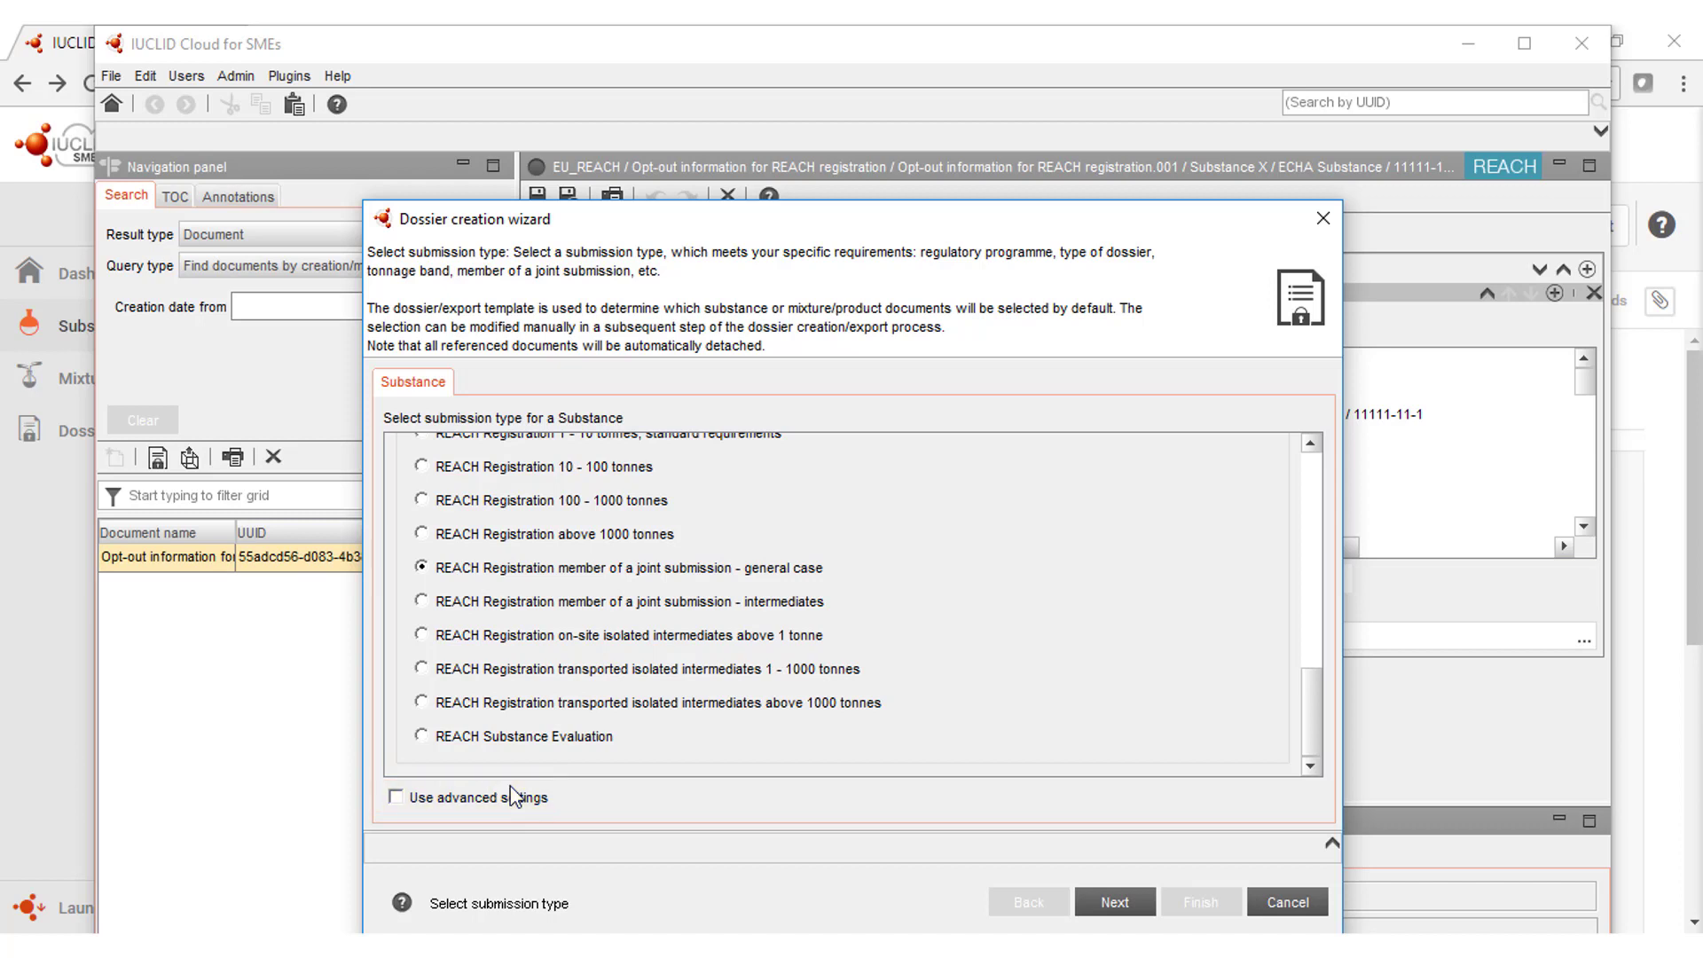
{"action": "left_click", "coordinate": [395, 796]}
{"action": "left_click", "coordinate": [1114, 902]}
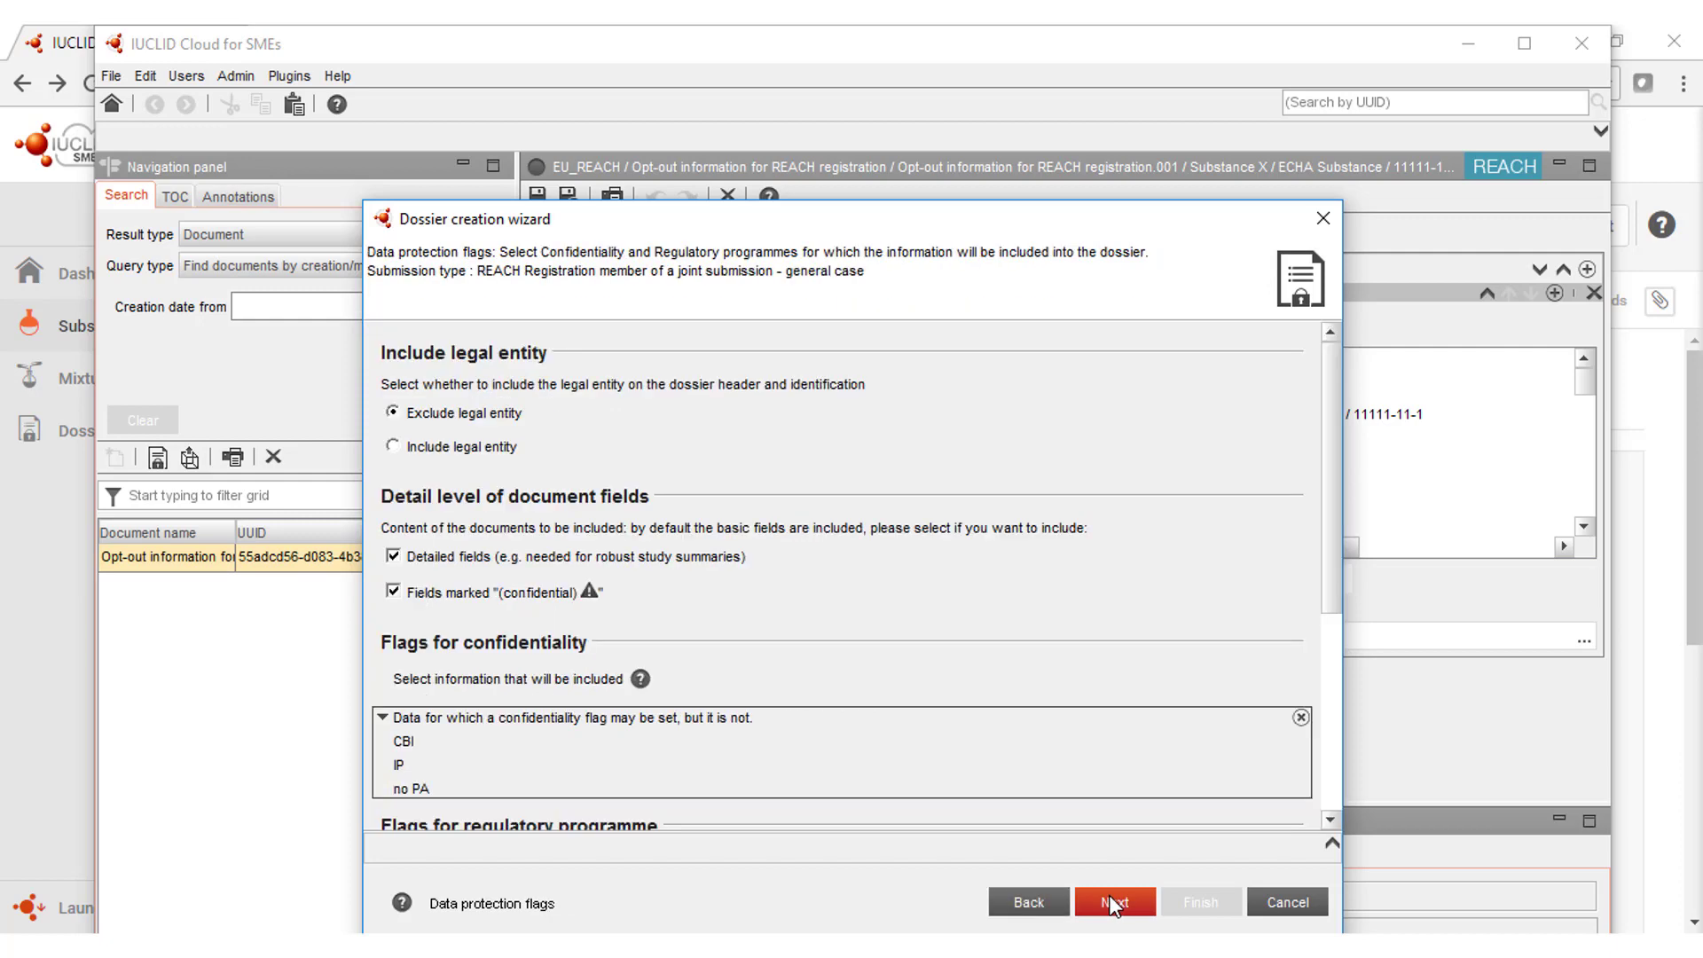
Step: Accept the default data protection flags and inclusion of all related annotations, and display the documents referenced by Substance X
{"action": "left_click", "coordinate": [1111, 899]}
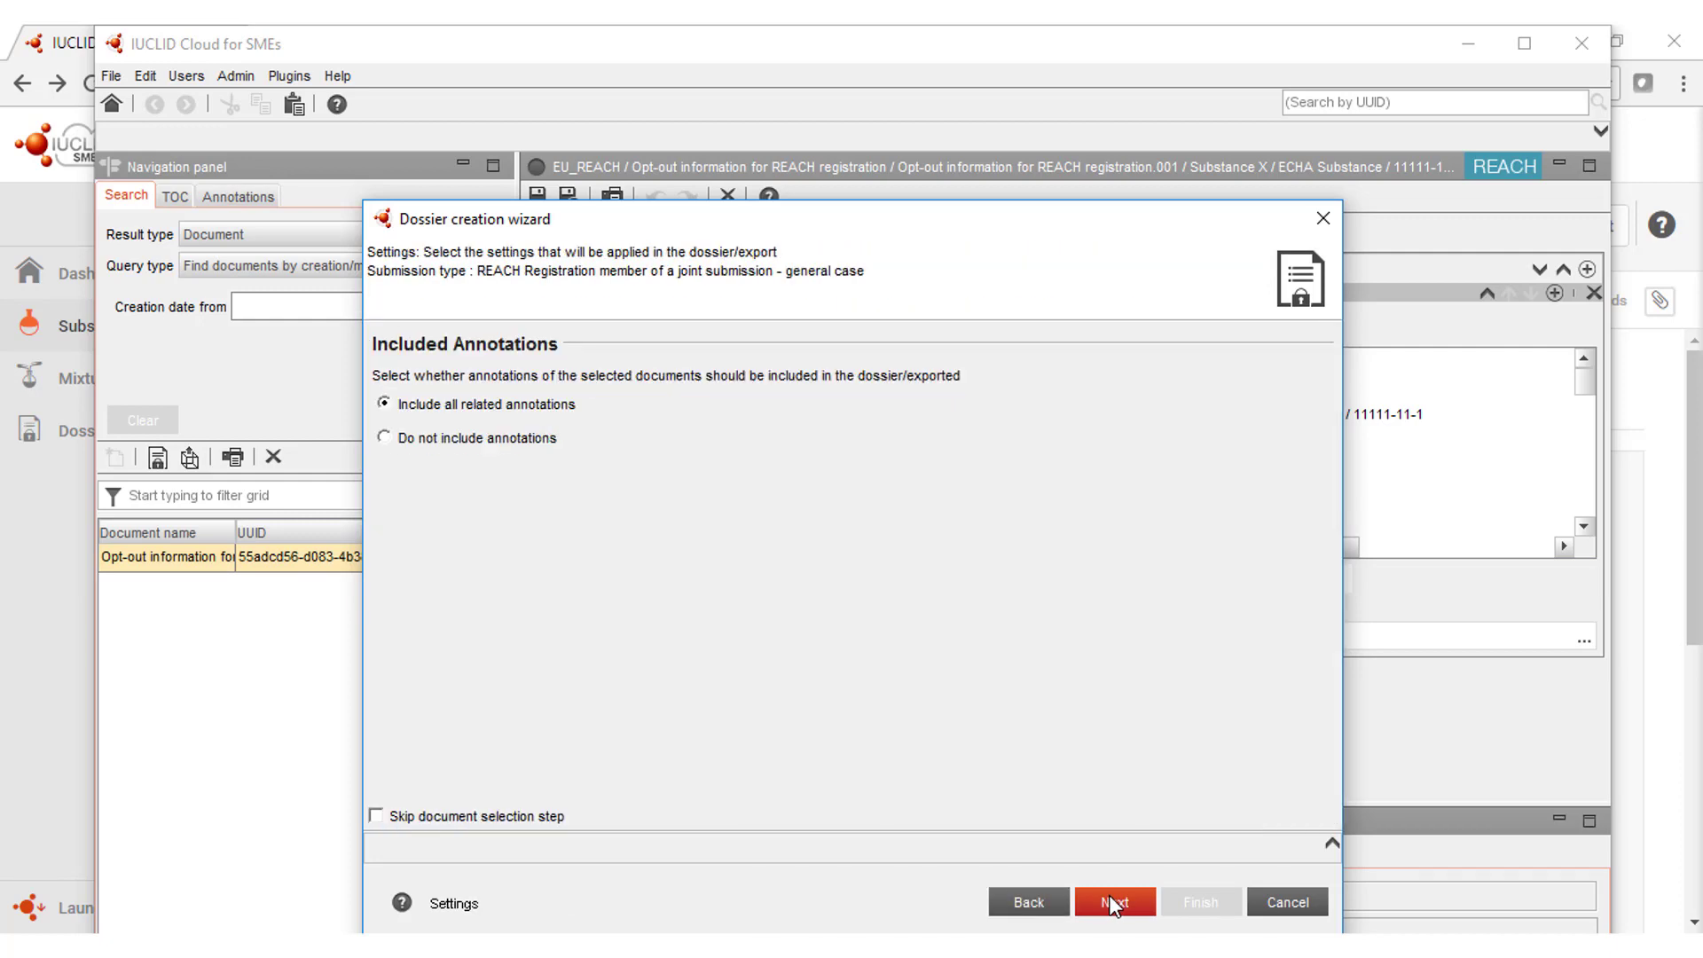
{"action": "left_click", "coordinate": [1109, 900]}
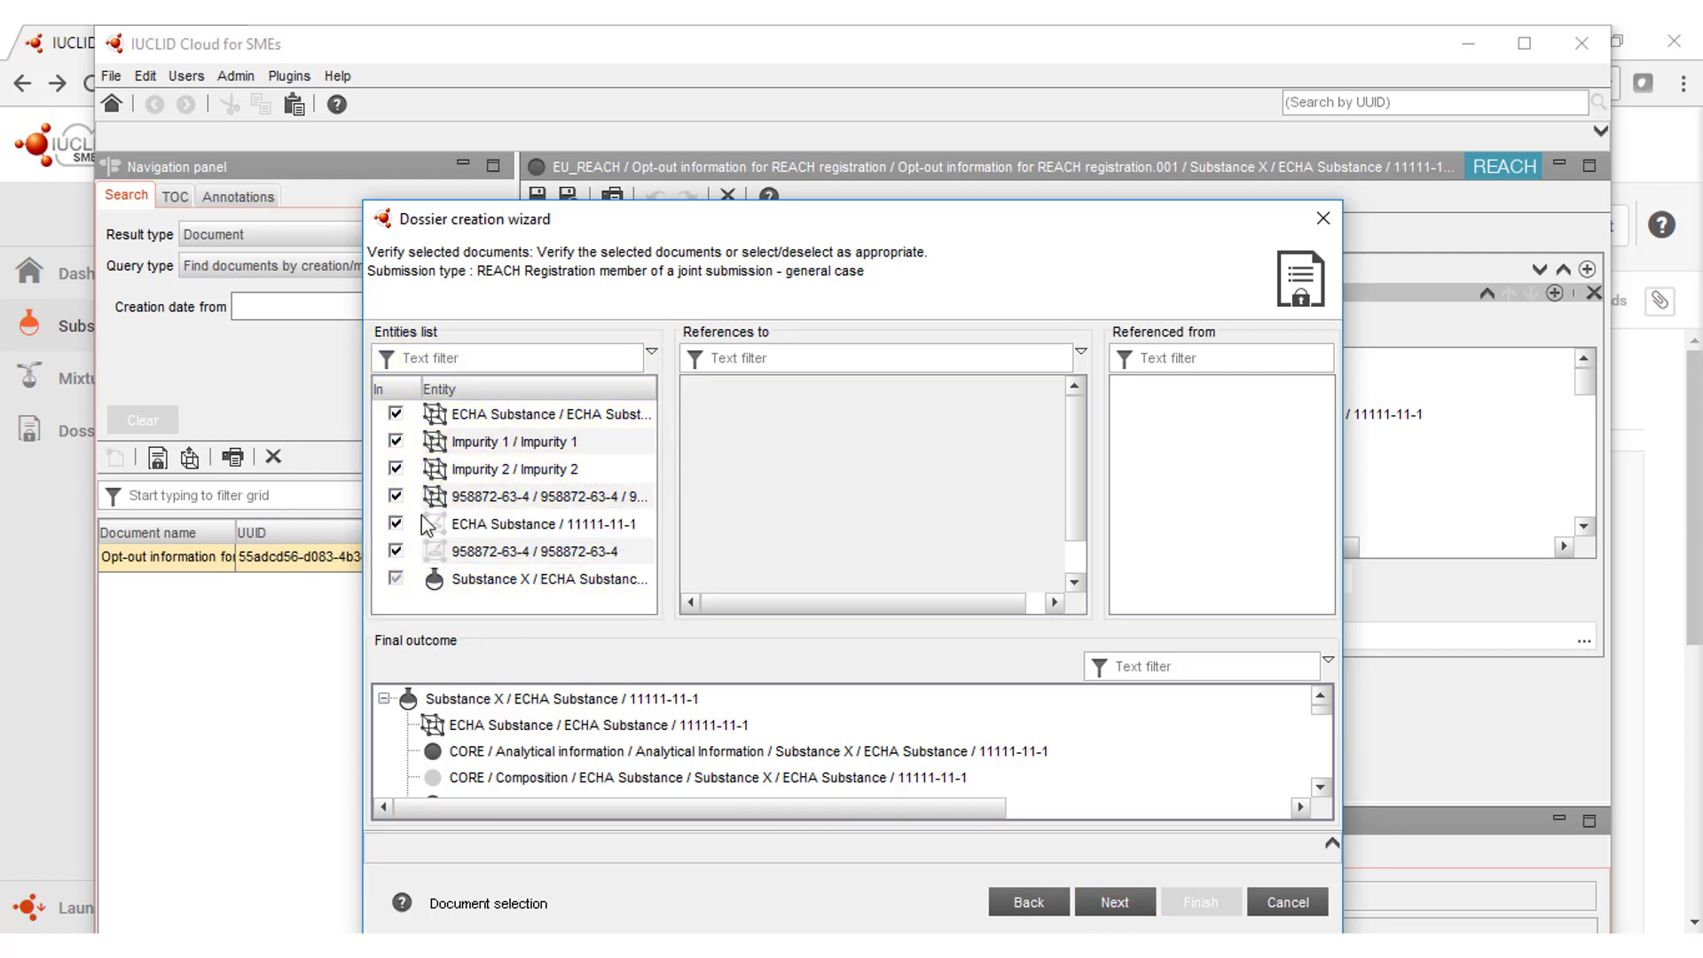
{"action": "left_click", "coordinate": [546, 582]}
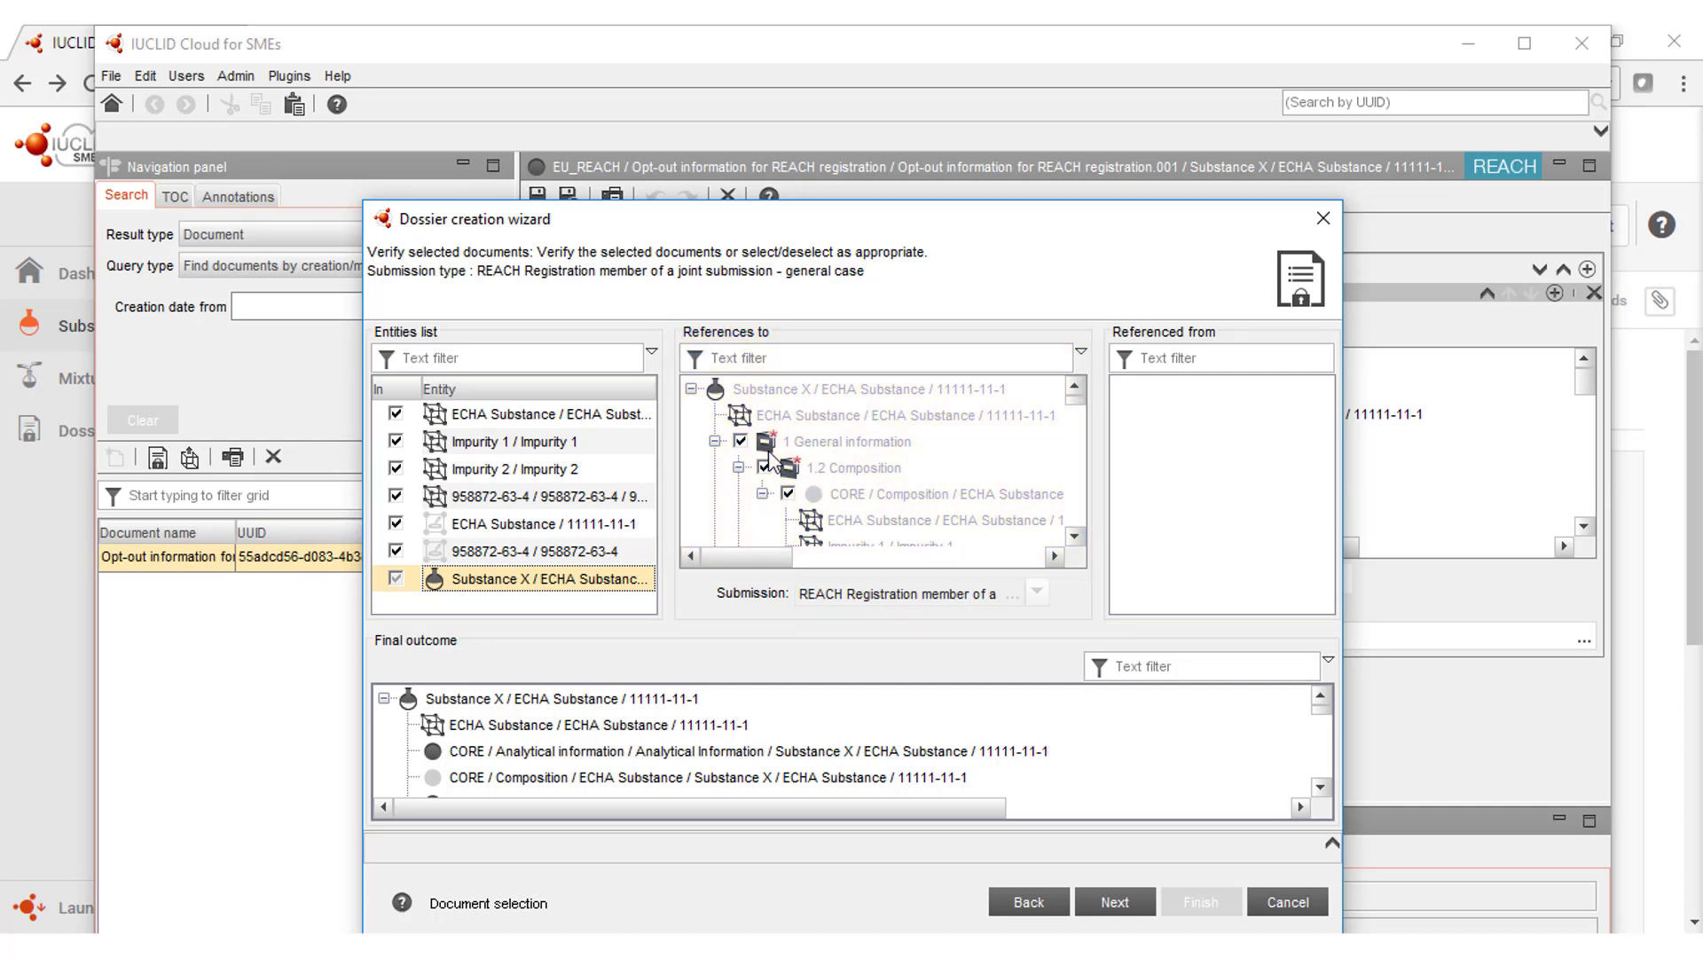
Step: Filter the documents referenced by Substance X for "flam", and clear the filter
{"action": "left_click", "coordinate": [749, 364]}
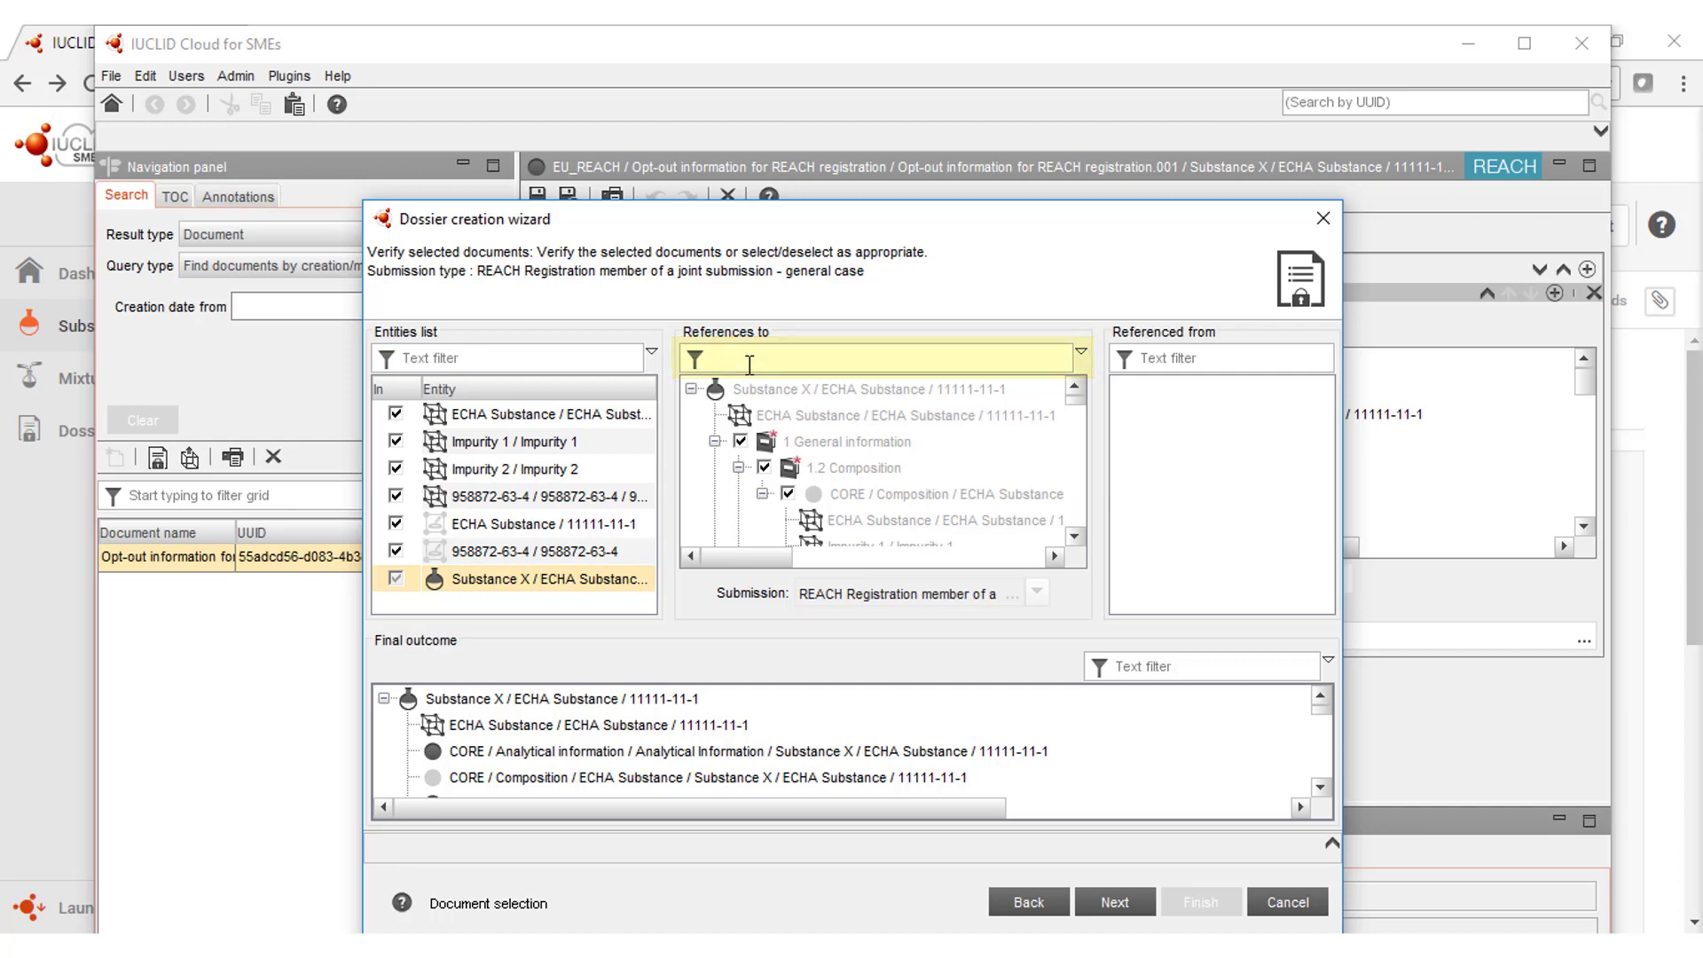
{"action": "type", "text": "fl"}
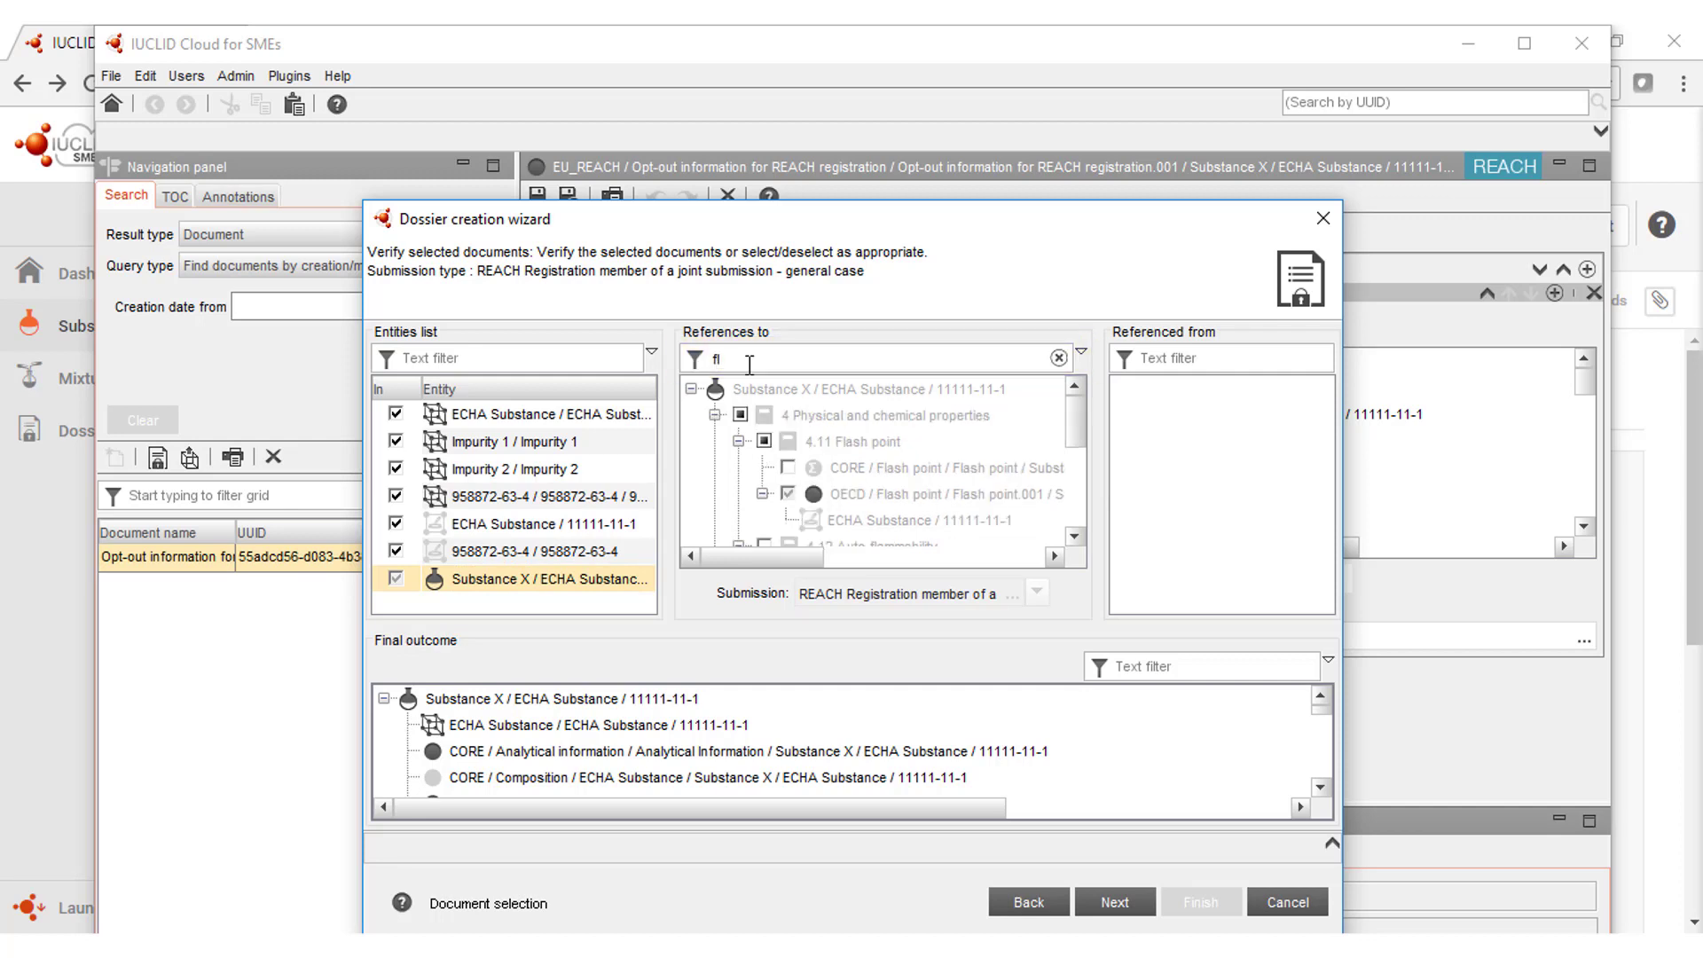
{"action": "type", "text": "am"}
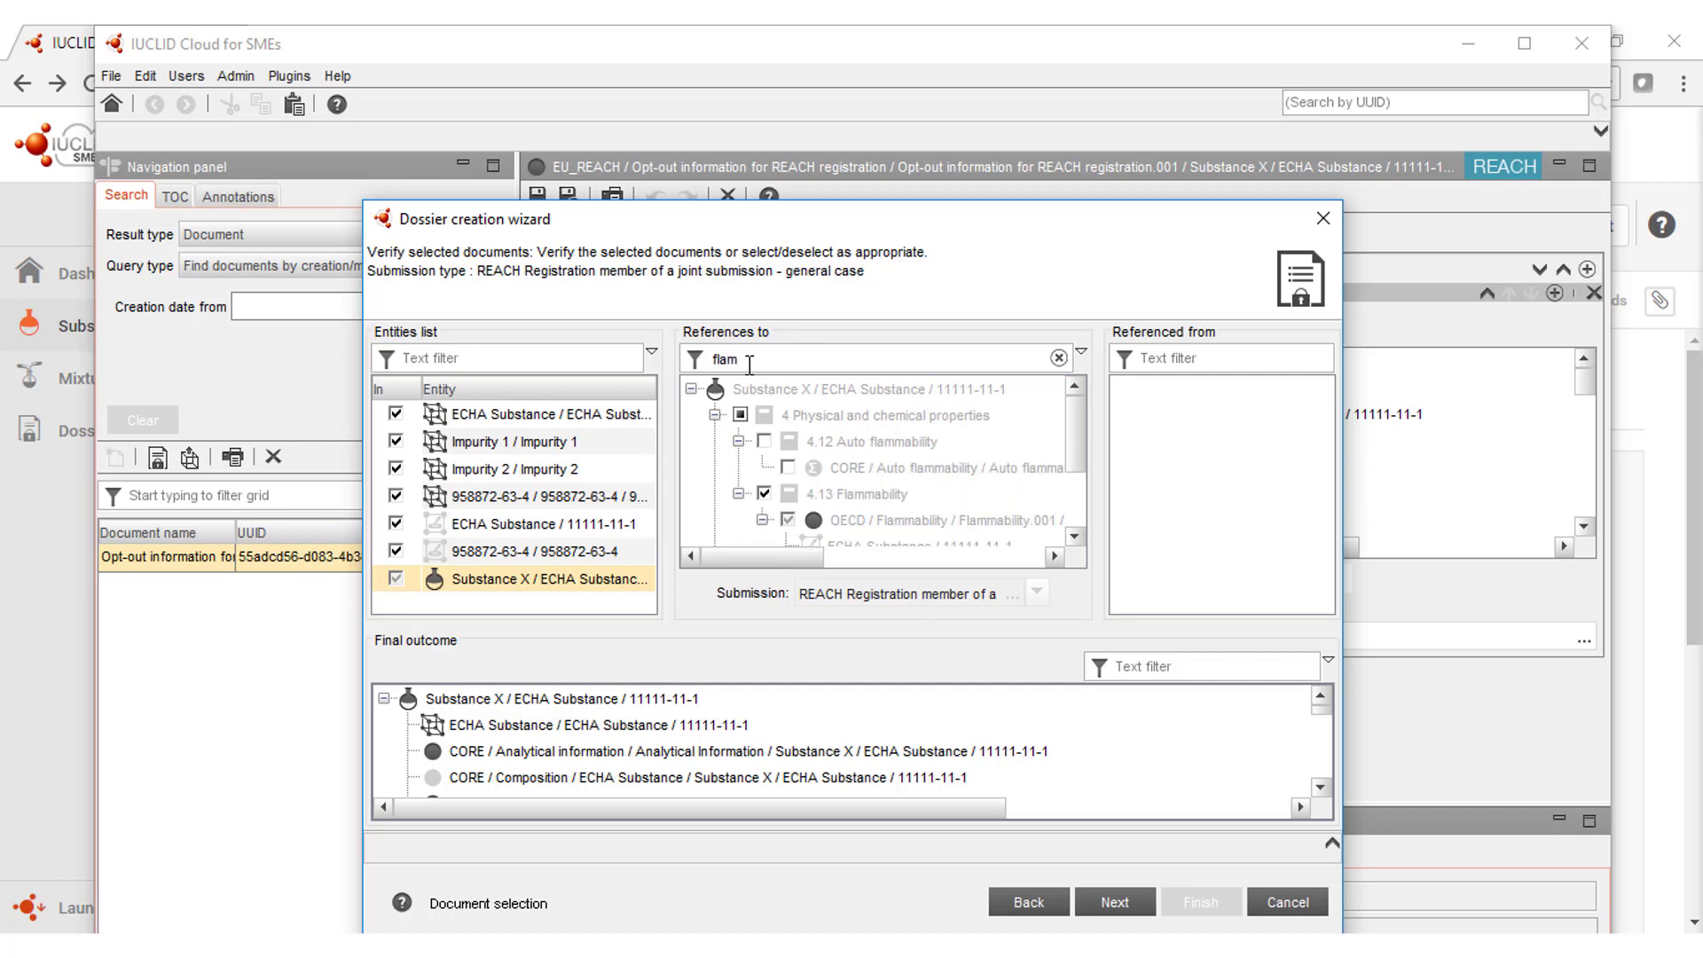
{"action": "key", "text": "BackSpace"}
{"action": "key", "text": "BackSpace"}
{"action": "key", "text": "BackSpace"}
{"action": "key", "text": "BackSpace"}
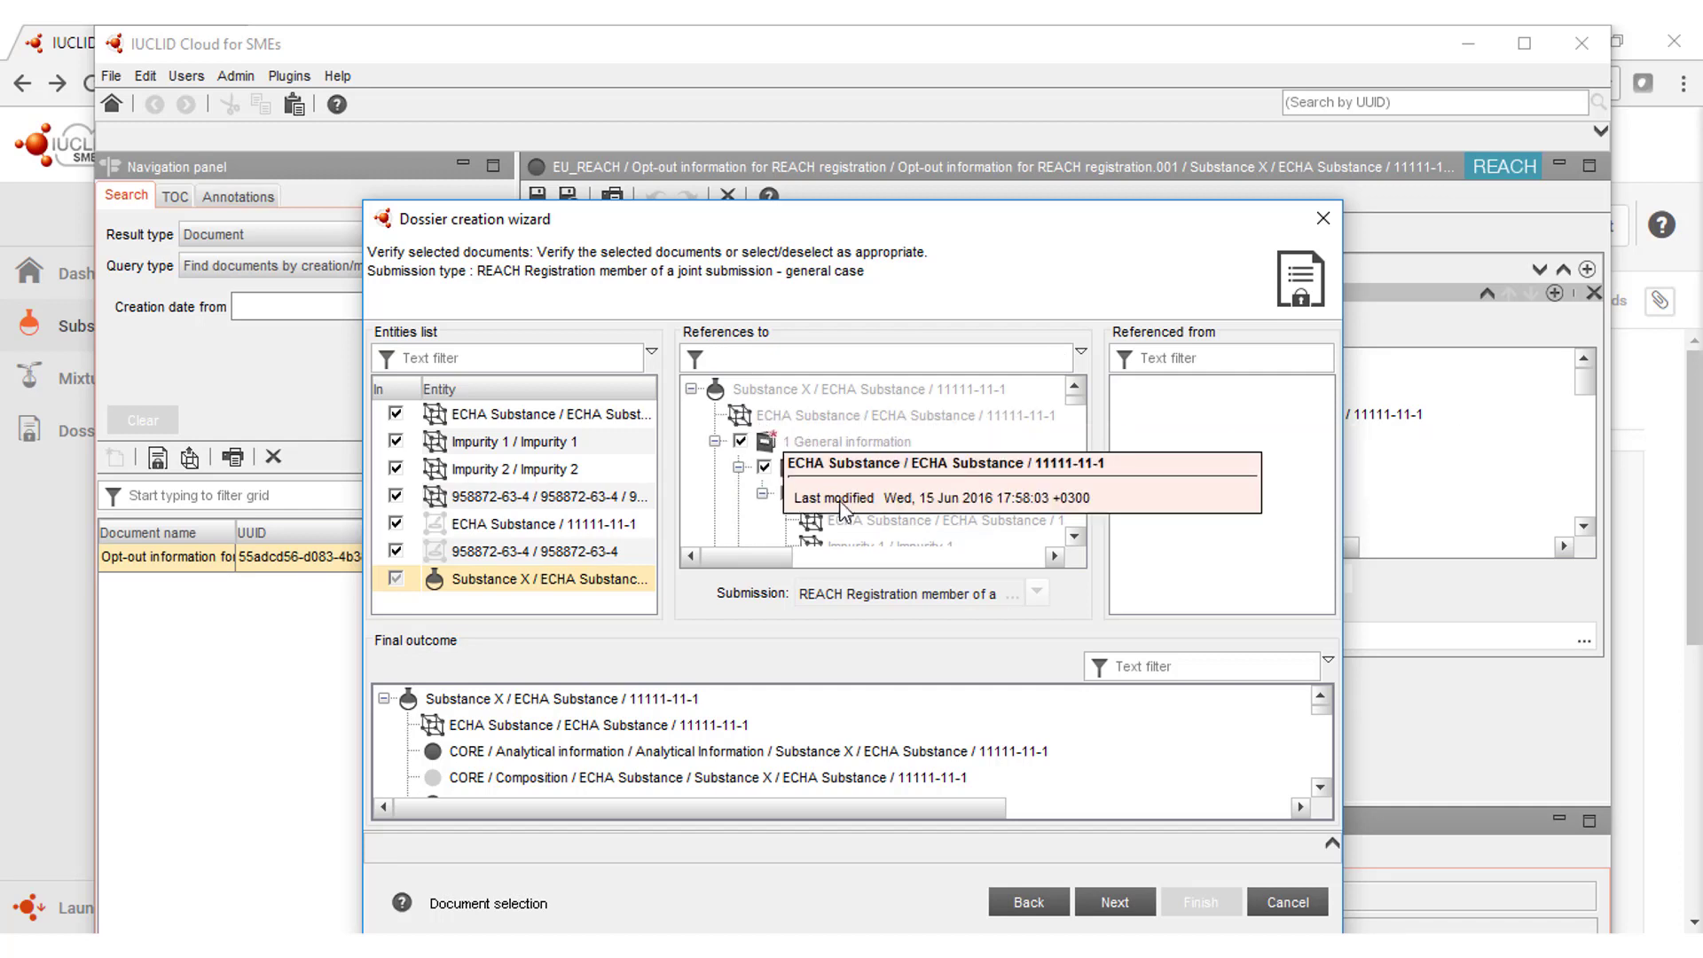
Step: Examine which documents referenced by Substance X are selected for the dossier, from General information through Toxicological information
{"action": "scroll", "coordinate": [953, 532], "scroll_direction": "down", "scroll_amount": 3}
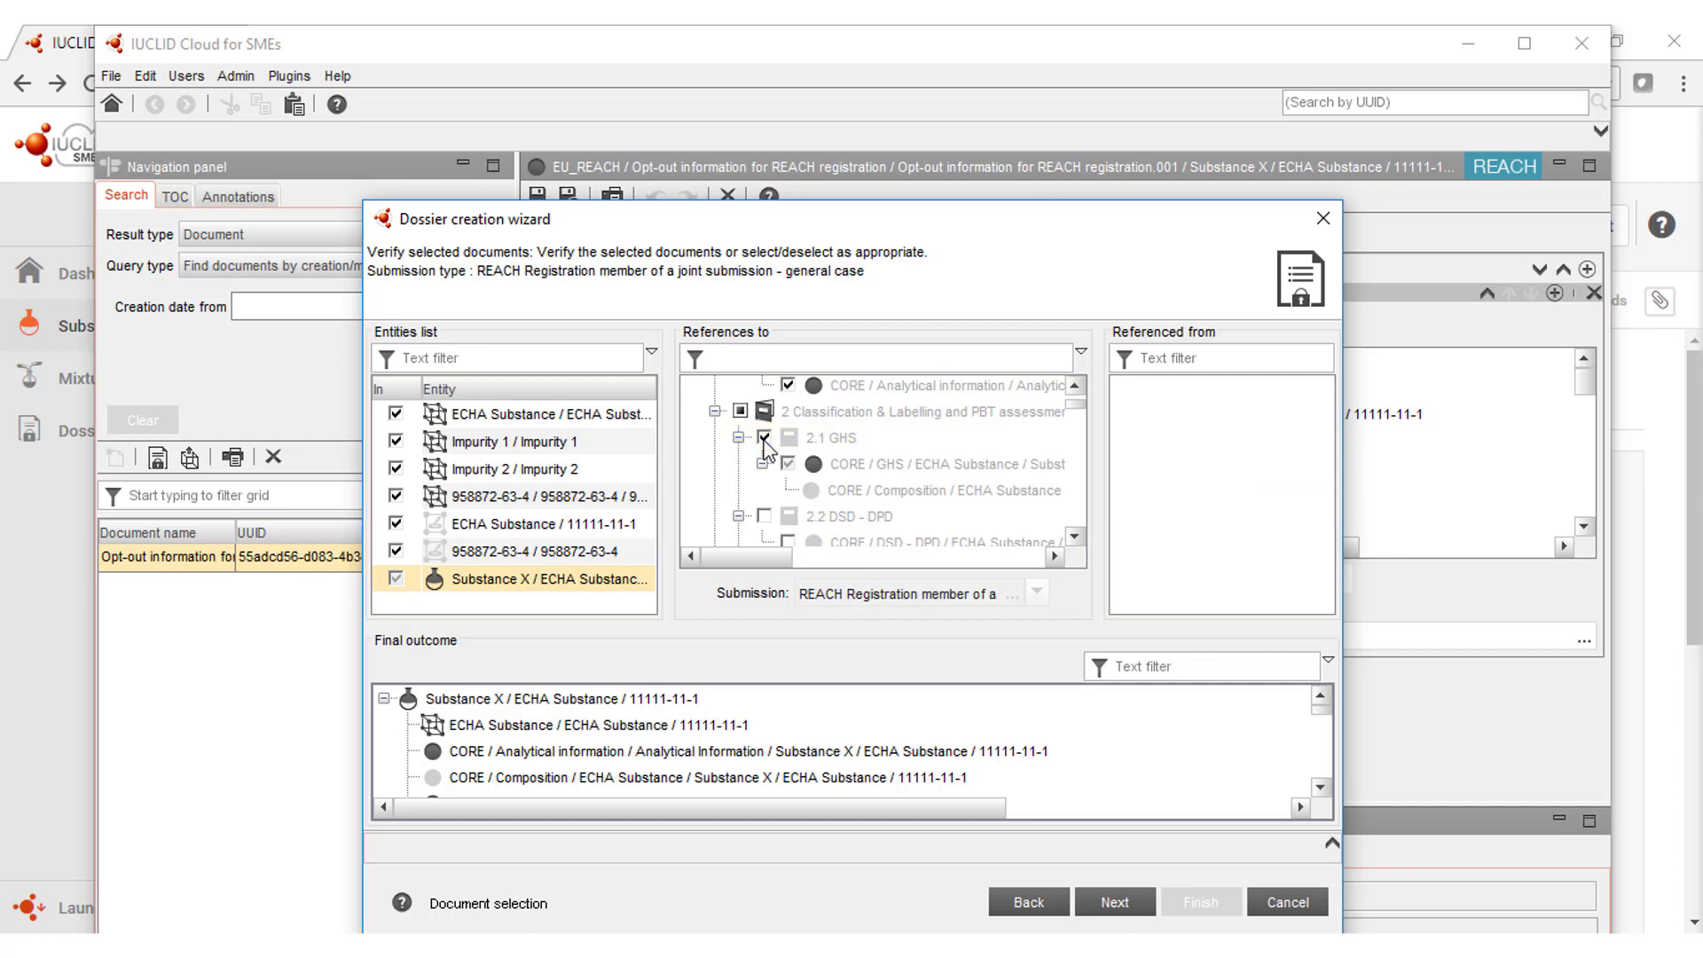
{"action": "scroll", "coordinate": [883, 403], "scroll_direction": "down", "scroll_amount": 3}
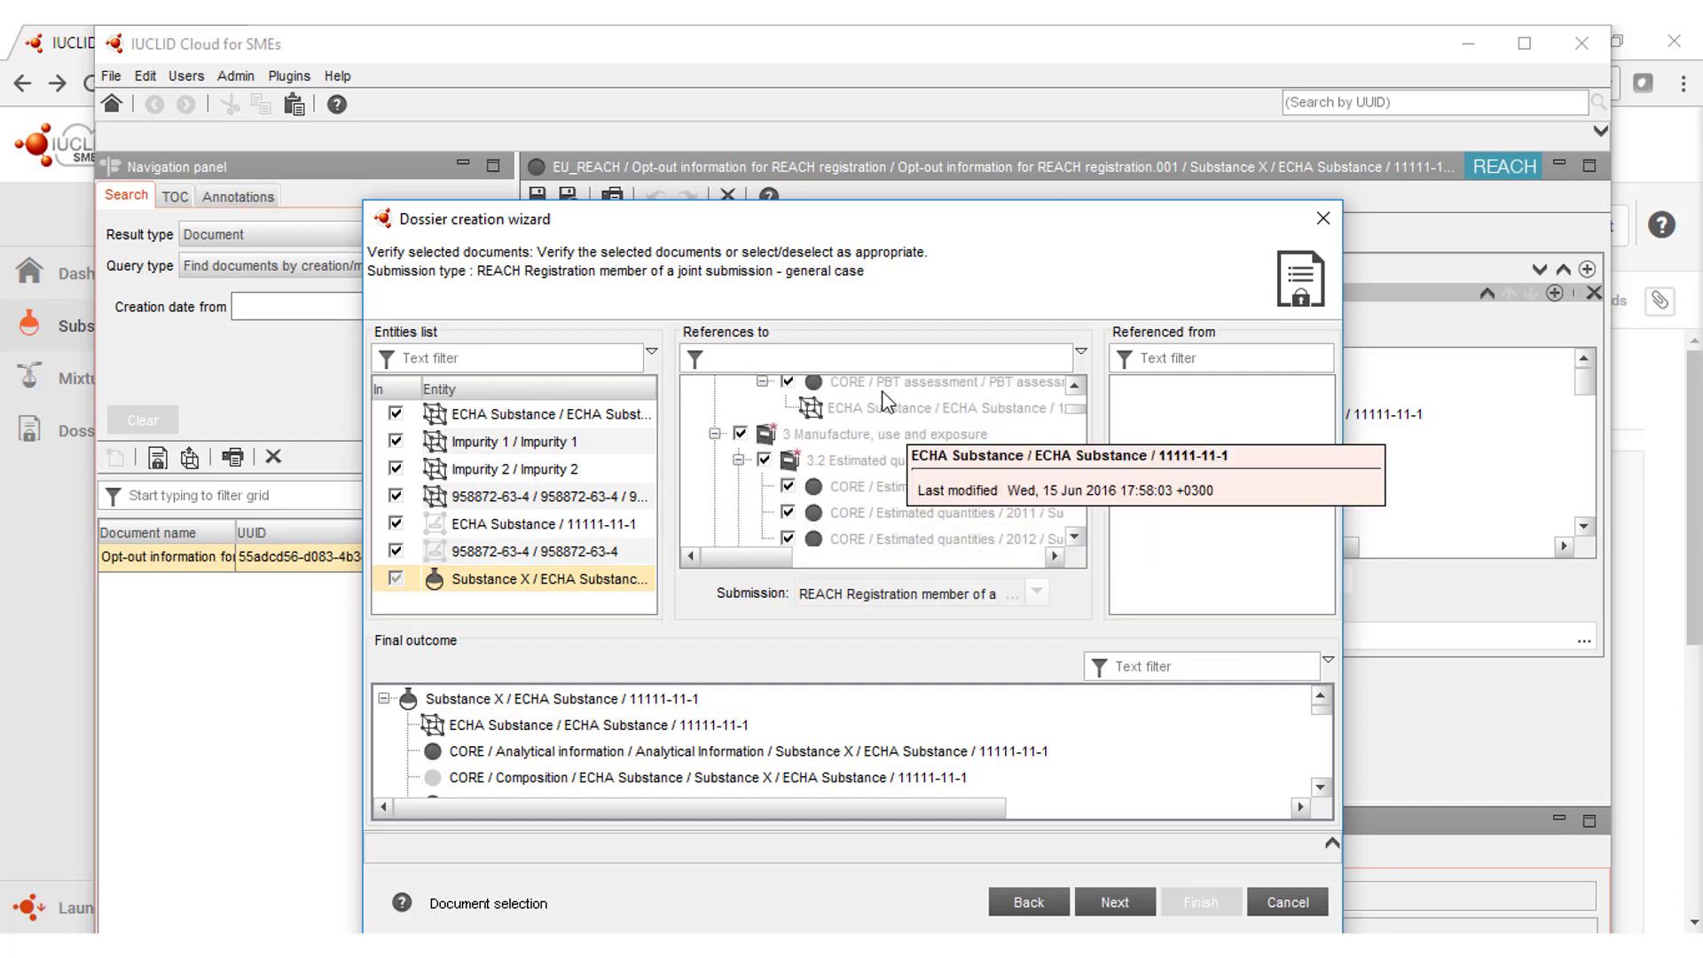
{"action": "scroll", "coordinate": [1076, 439], "scroll_direction": "down", "scroll_amount": 3}
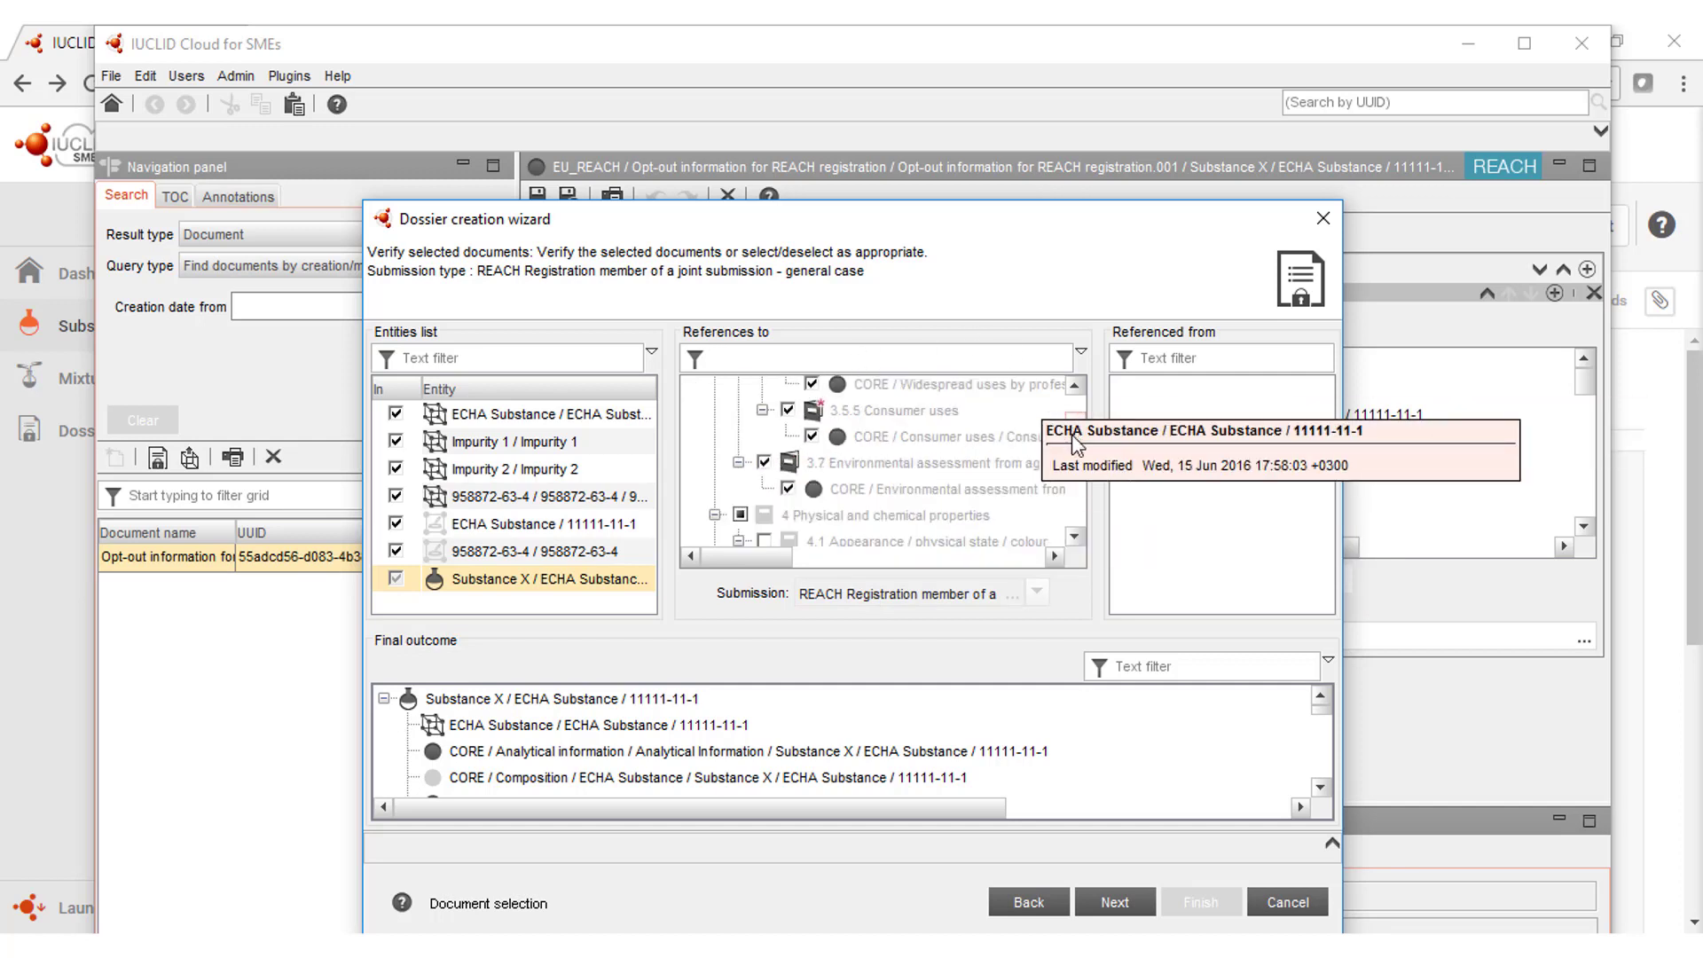
{"action": "scroll", "coordinate": [1073, 445], "scroll_direction": "down", "scroll_amount": 10}
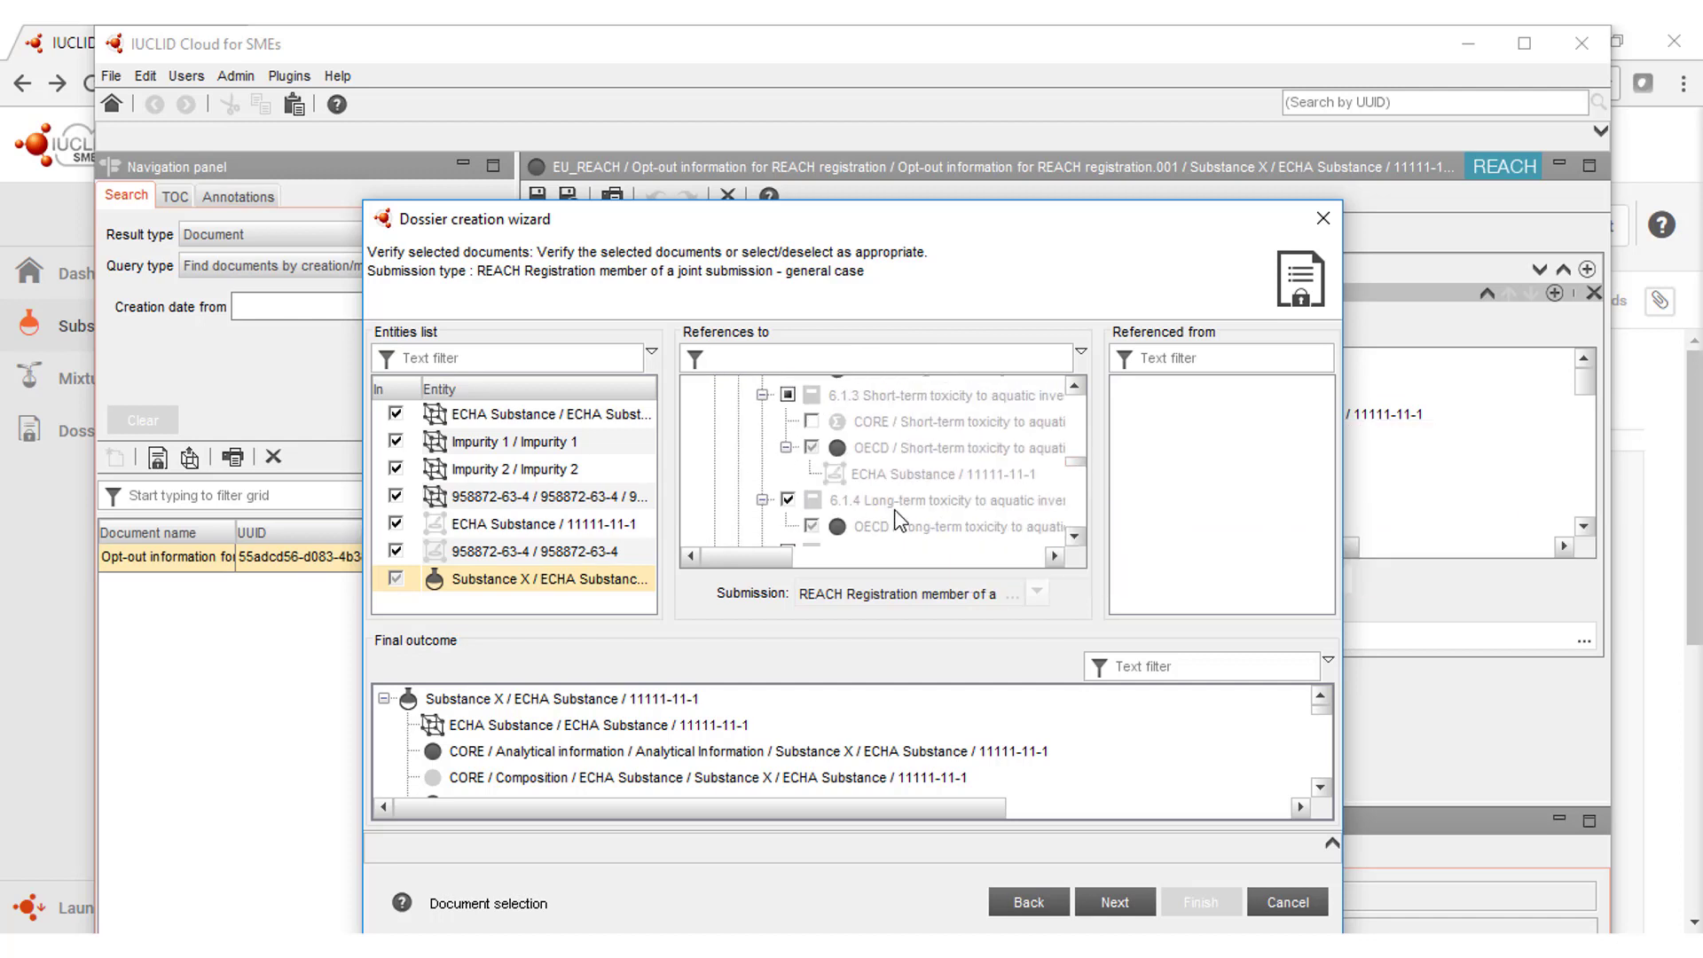
{"action": "scroll", "coordinate": [898, 518], "scroll_direction": "up", "scroll_amount": 3}
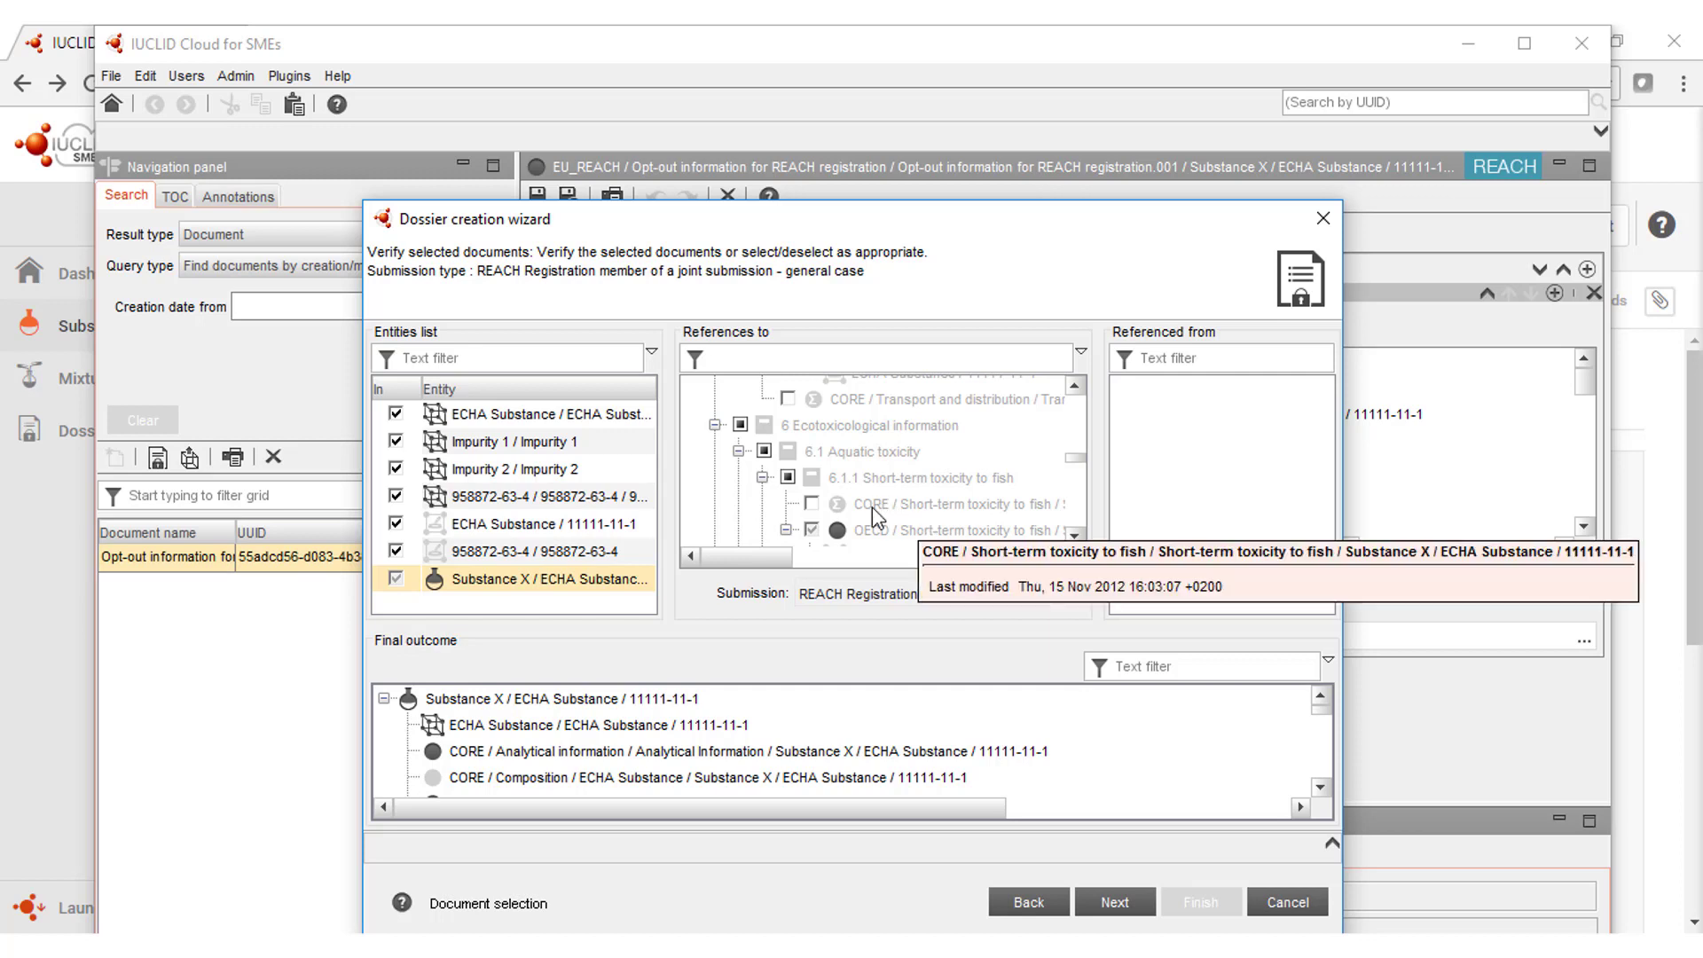
{"action": "scroll", "coordinate": [851, 523], "scroll_direction": "down", "scroll_amount": 5}
{"action": "scroll", "coordinate": [849, 529], "scroll_direction": "down", "scroll_amount": 5}
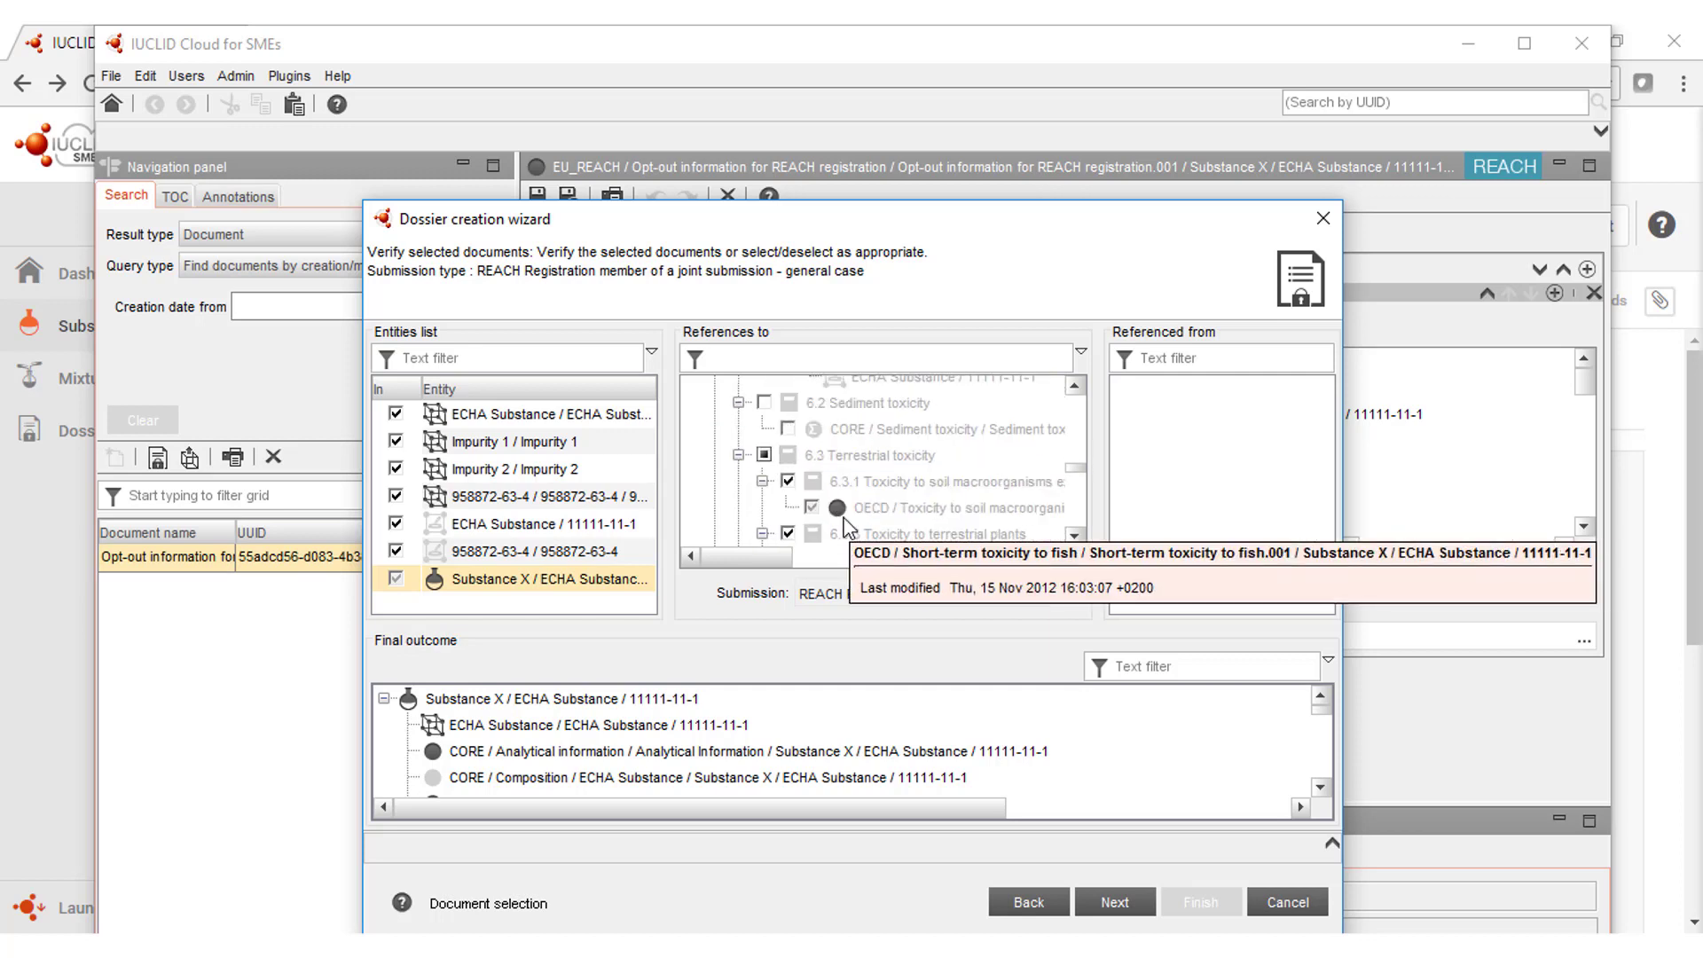
{"action": "scroll", "coordinate": [849, 529], "scroll_direction": "down", "scroll_amount": 5}
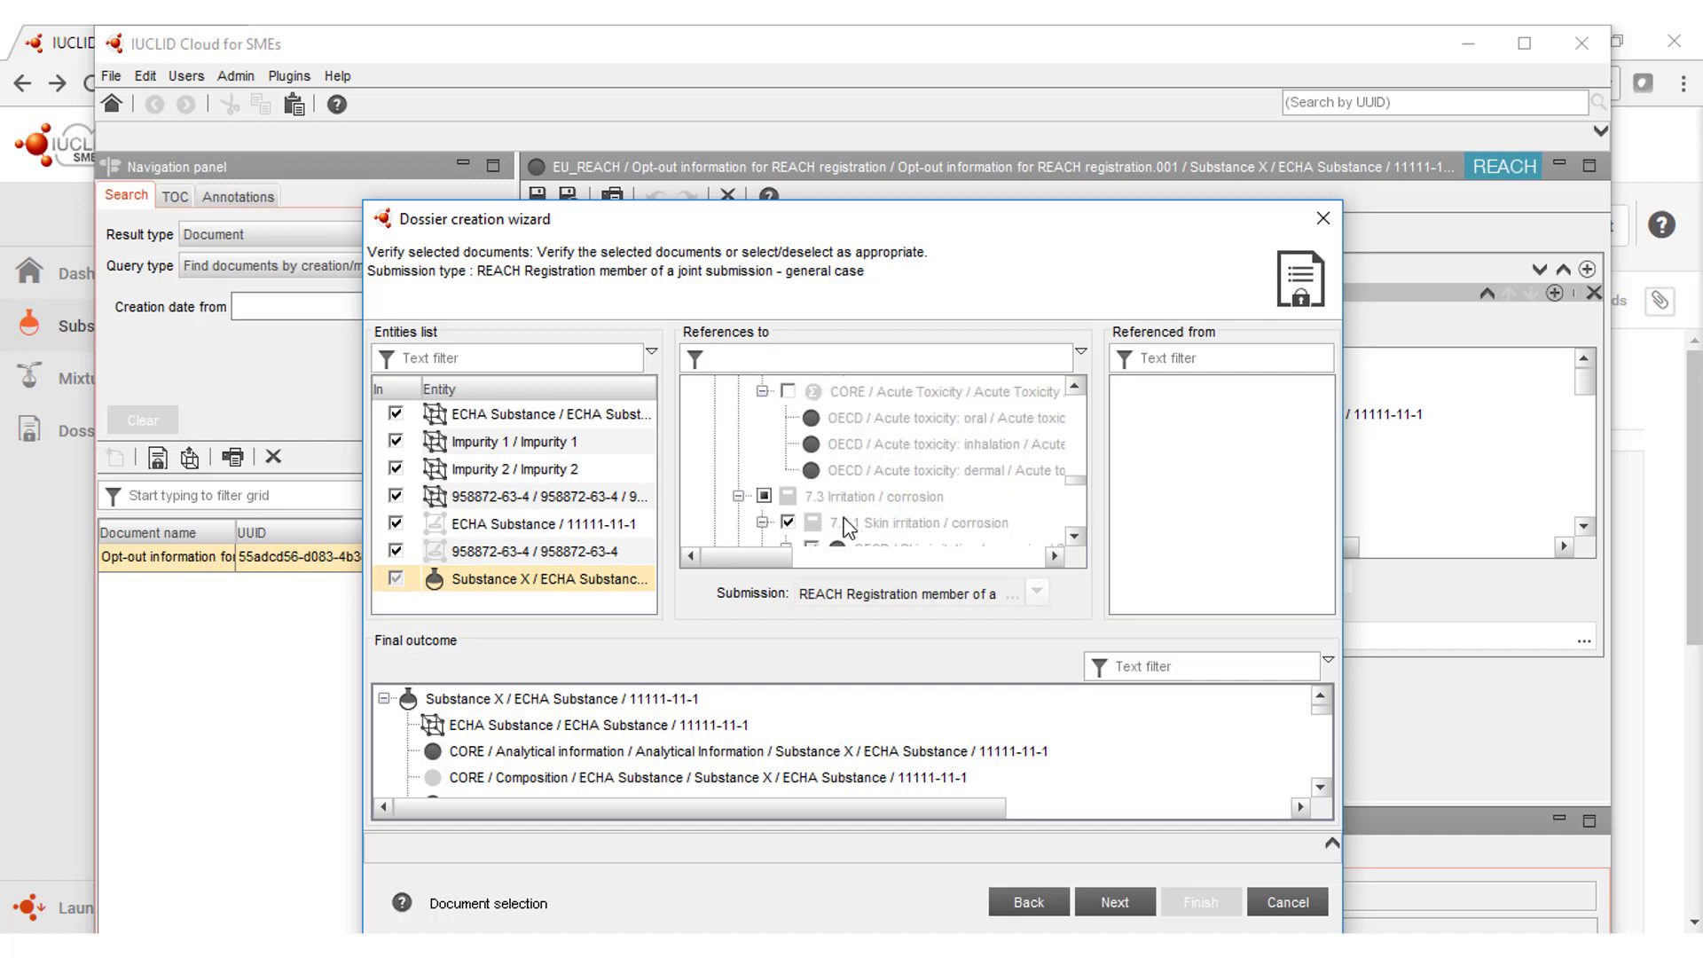
{"action": "scroll", "coordinate": [847, 526], "scroll_direction": "up", "scroll_amount": 1}
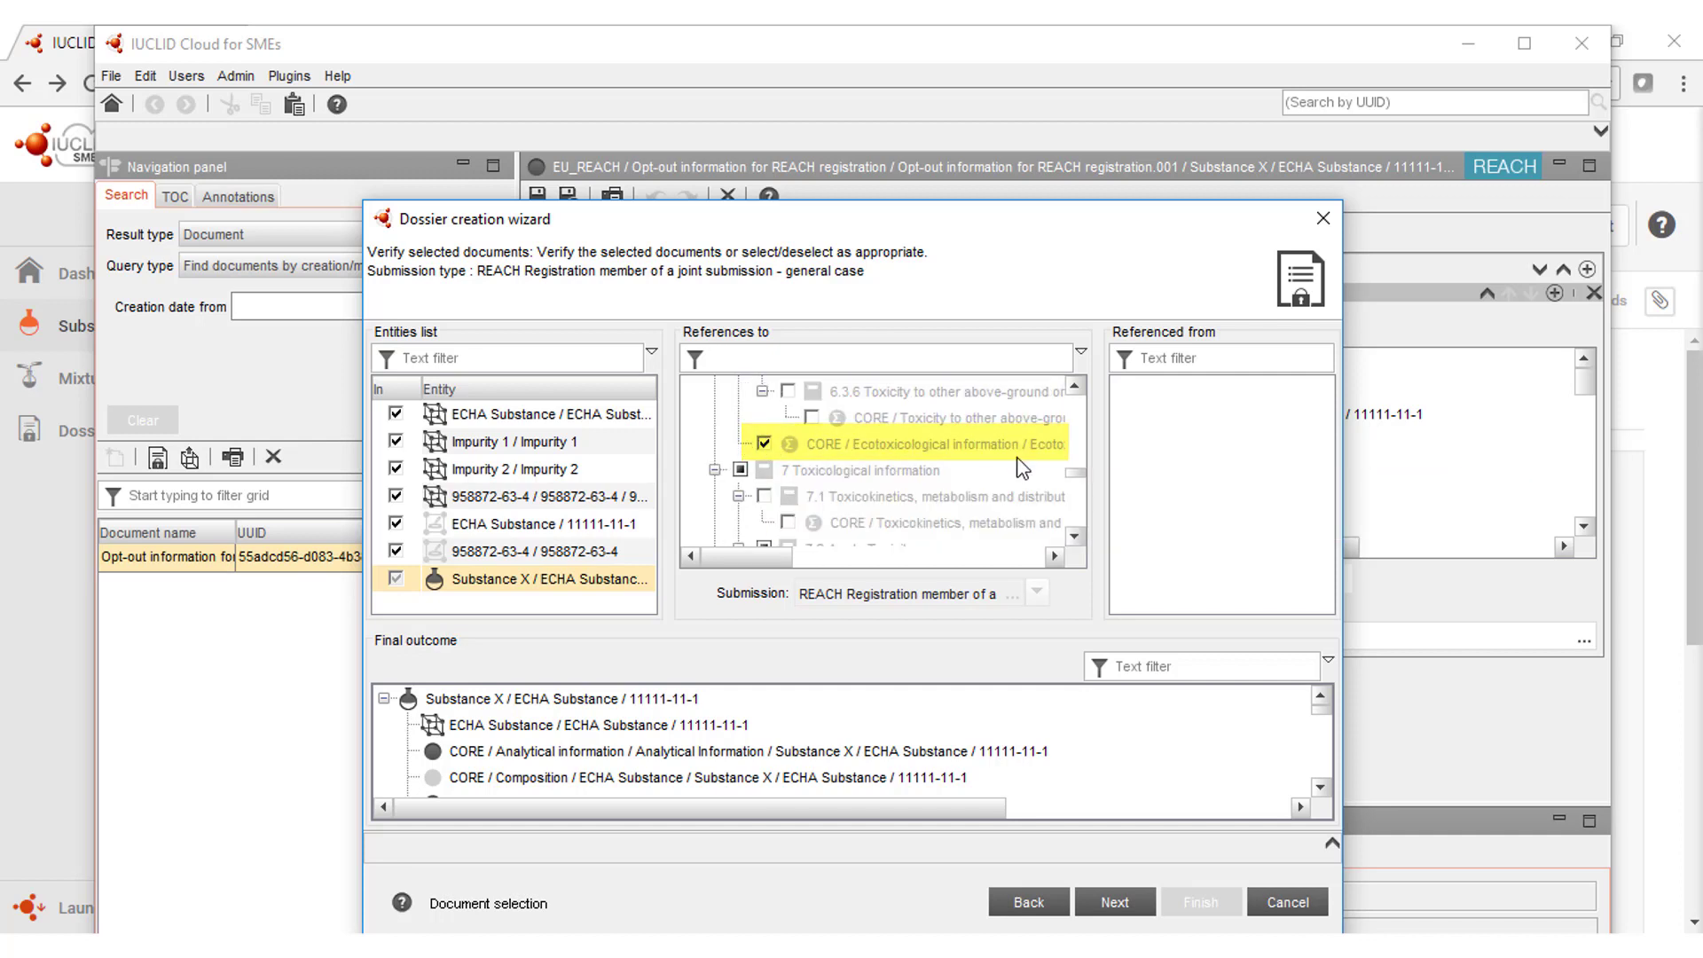
Step: Include the section 7 Toxicological information summary in the dossier and proceed to the administrative information
{"action": "scroll", "coordinate": [765, 448], "scroll_direction": "down", "scroll_amount": 5}
{"action": "left_click", "coordinate": [765, 463]}
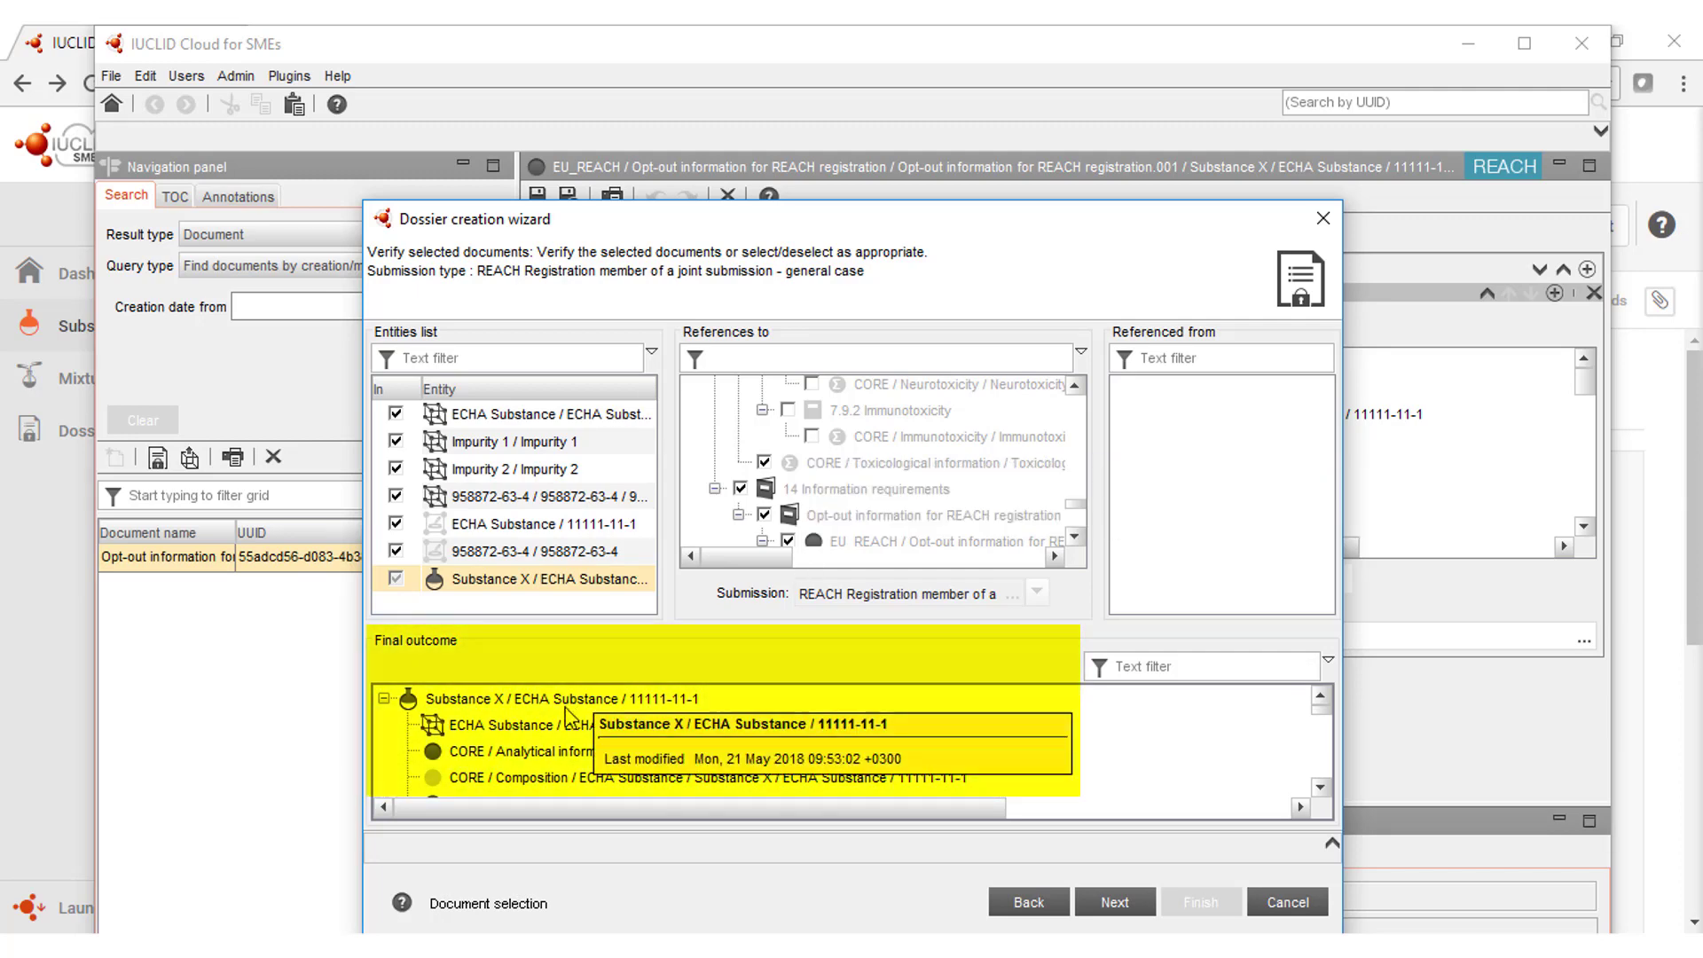
{"action": "scroll", "coordinate": [505, 723], "scroll_direction": "down", "scroll_amount": 3}
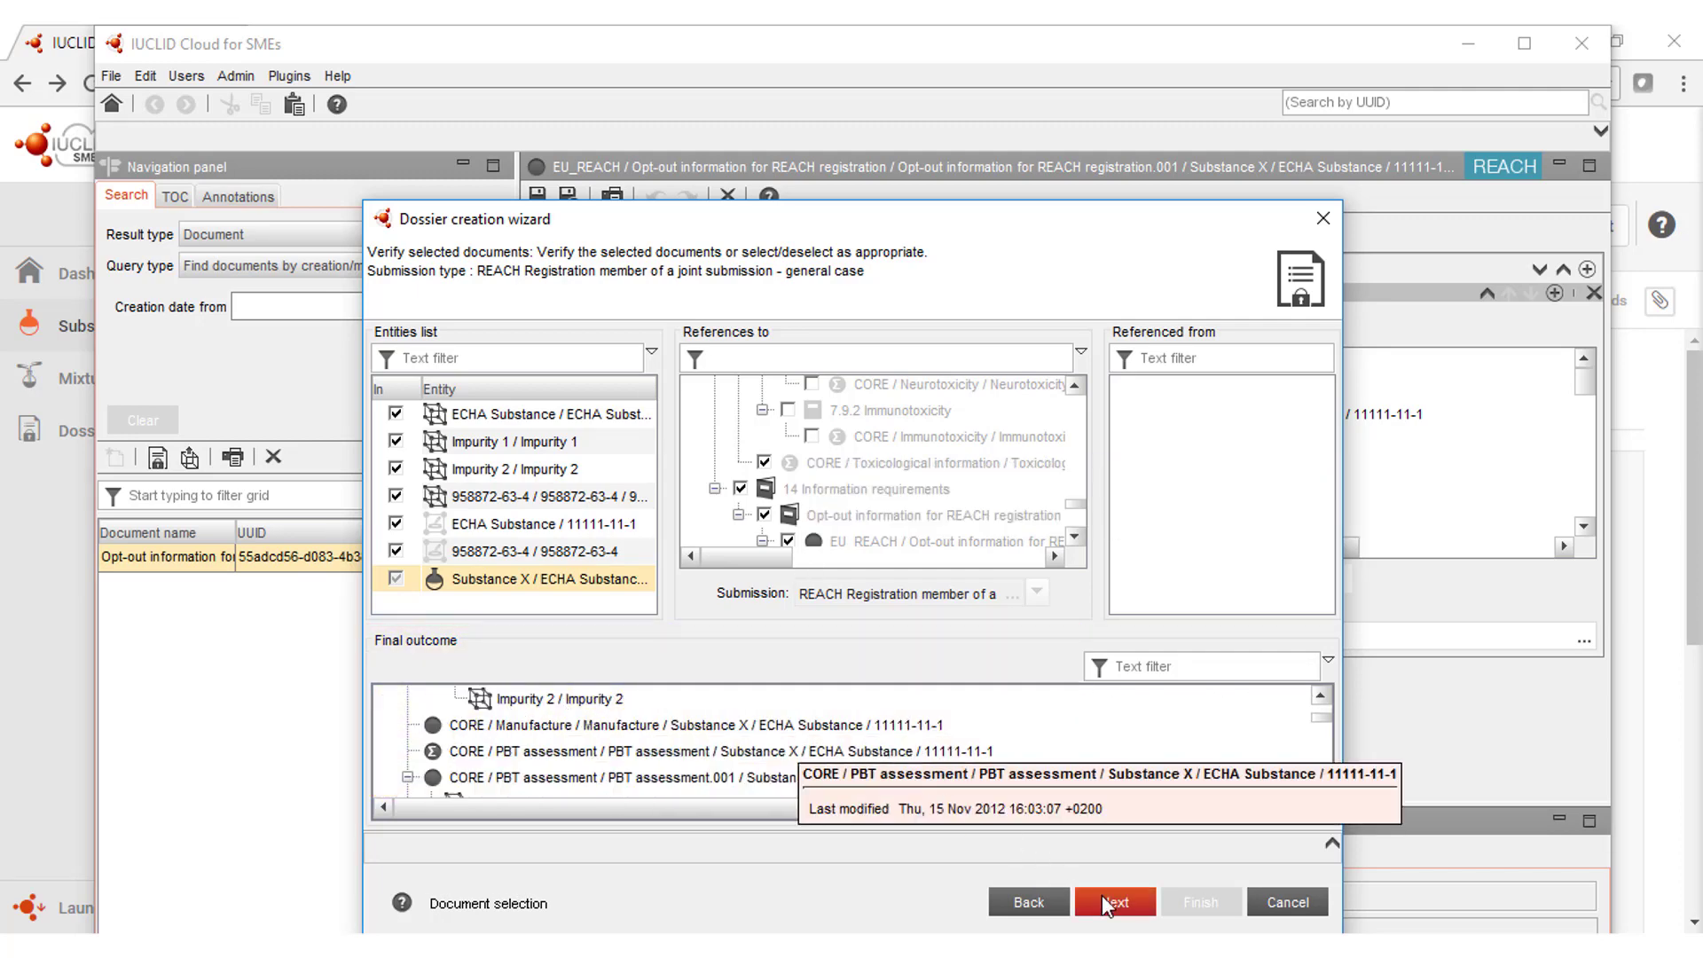
{"action": "left_click", "coordinate": [1104, 896]}
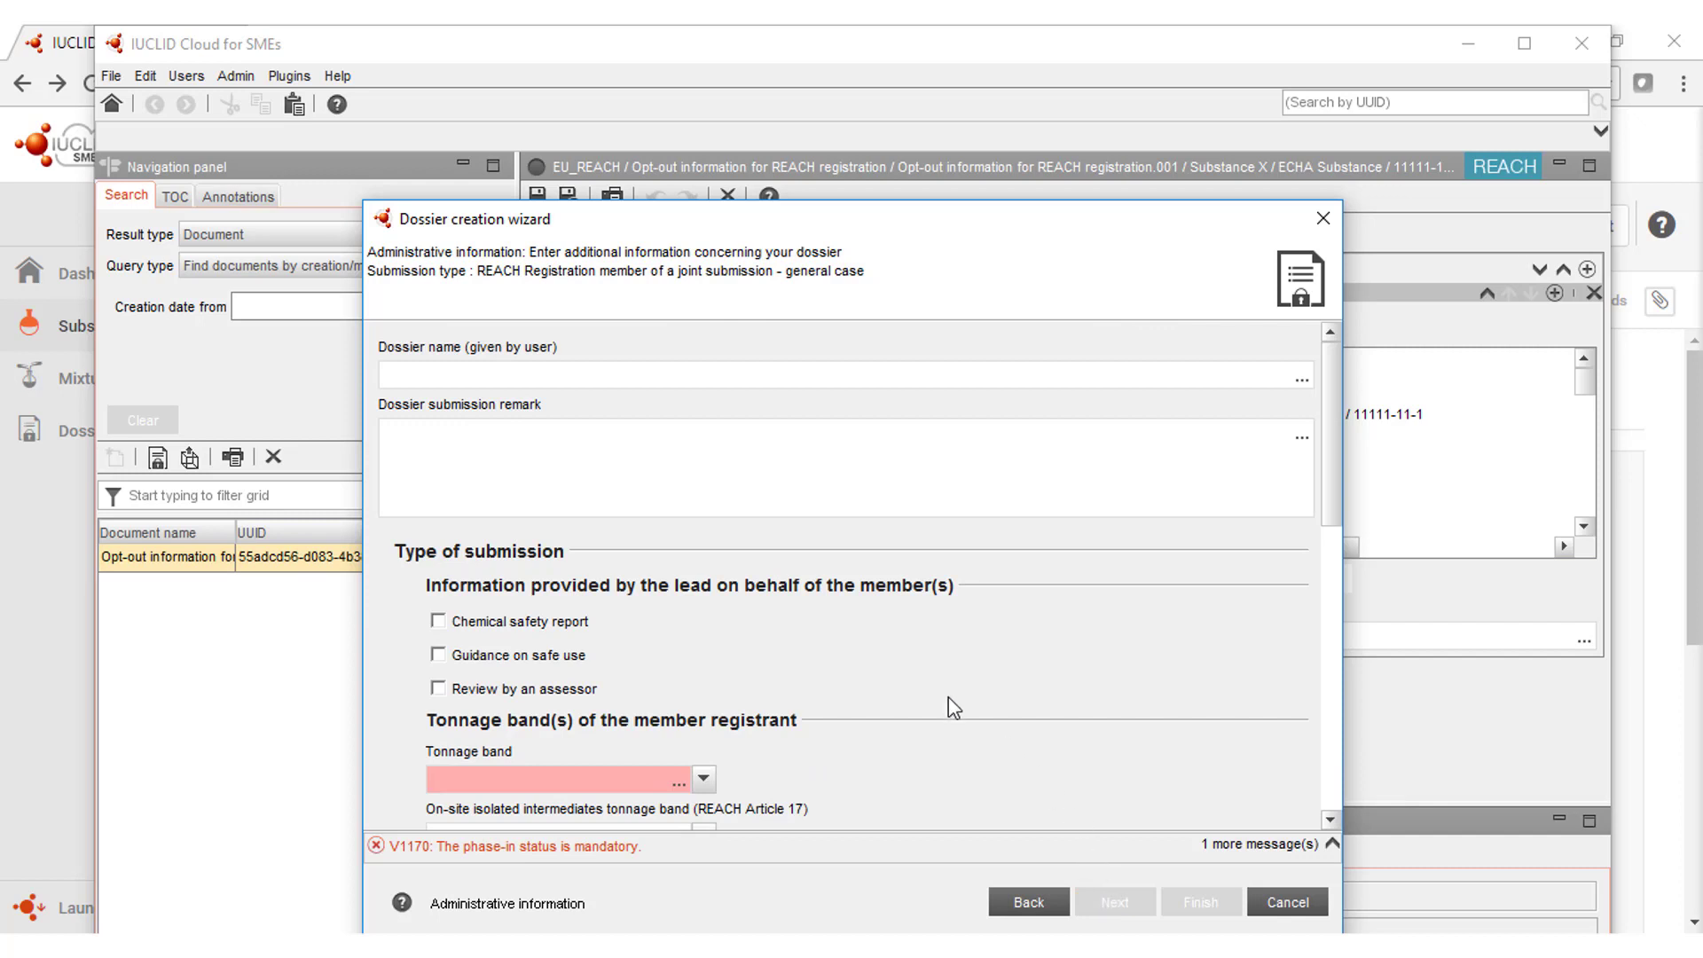
Step: Name the dossier "dossier" and set the tonnage band to between 1 to 10 tonnes/year, standard requirements
{"action": "left_click", "coordinate": [434, 383]}
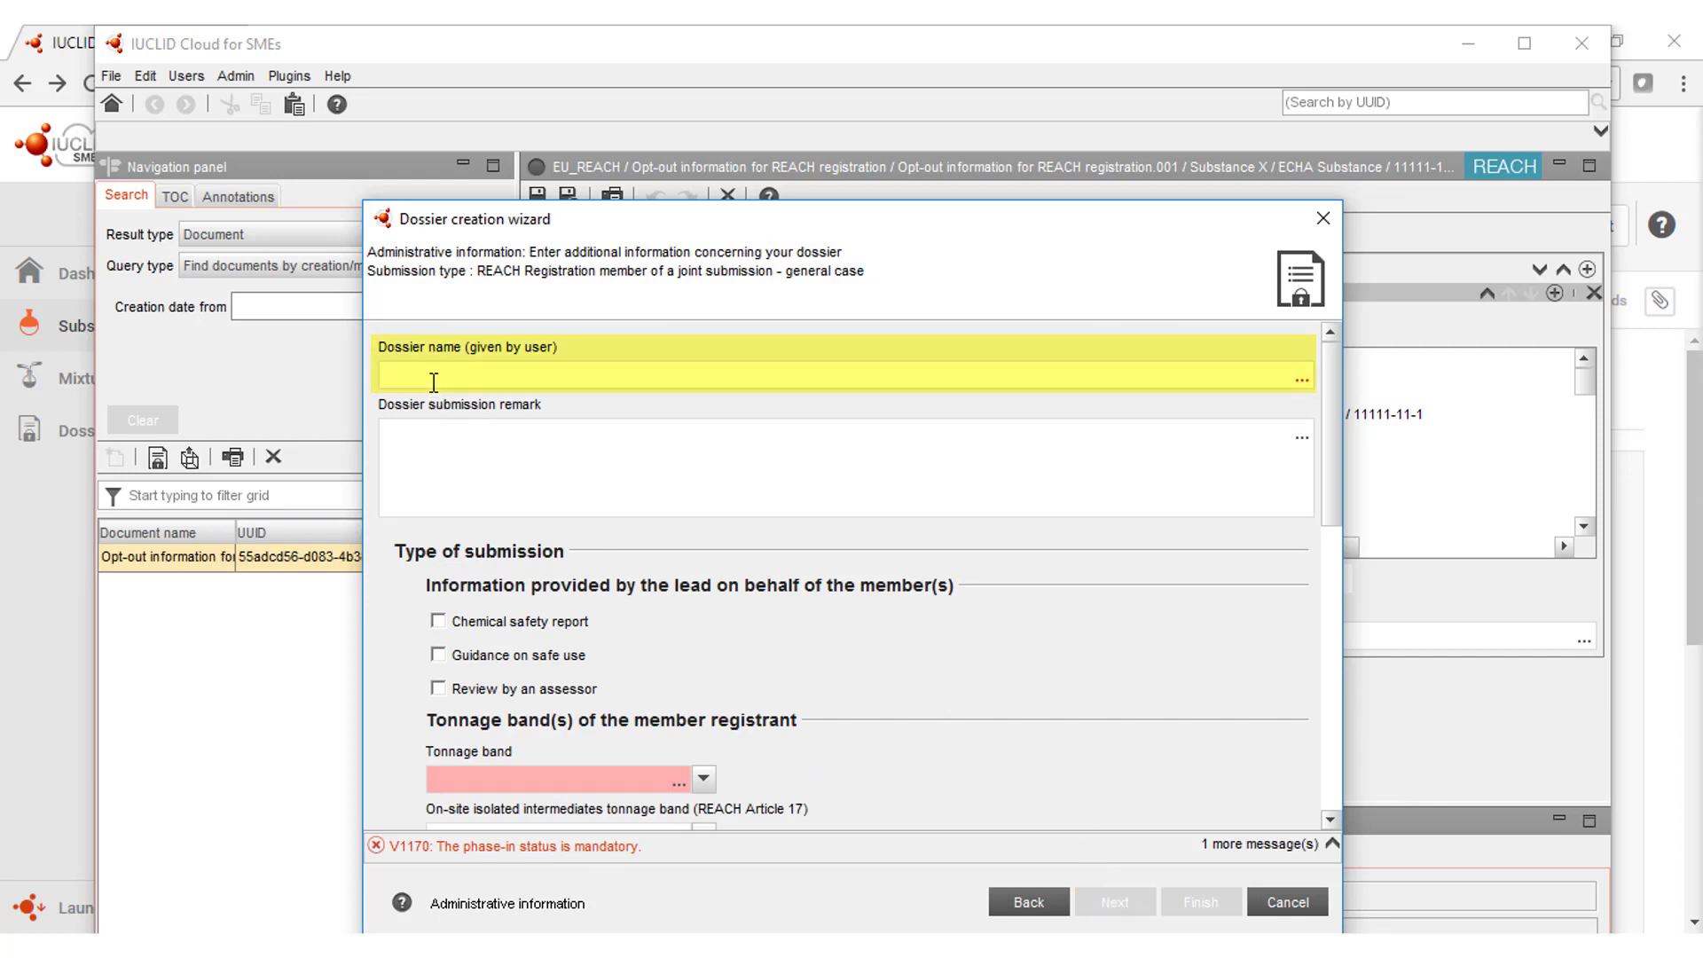
{"action": "type", "text": "dossier"}
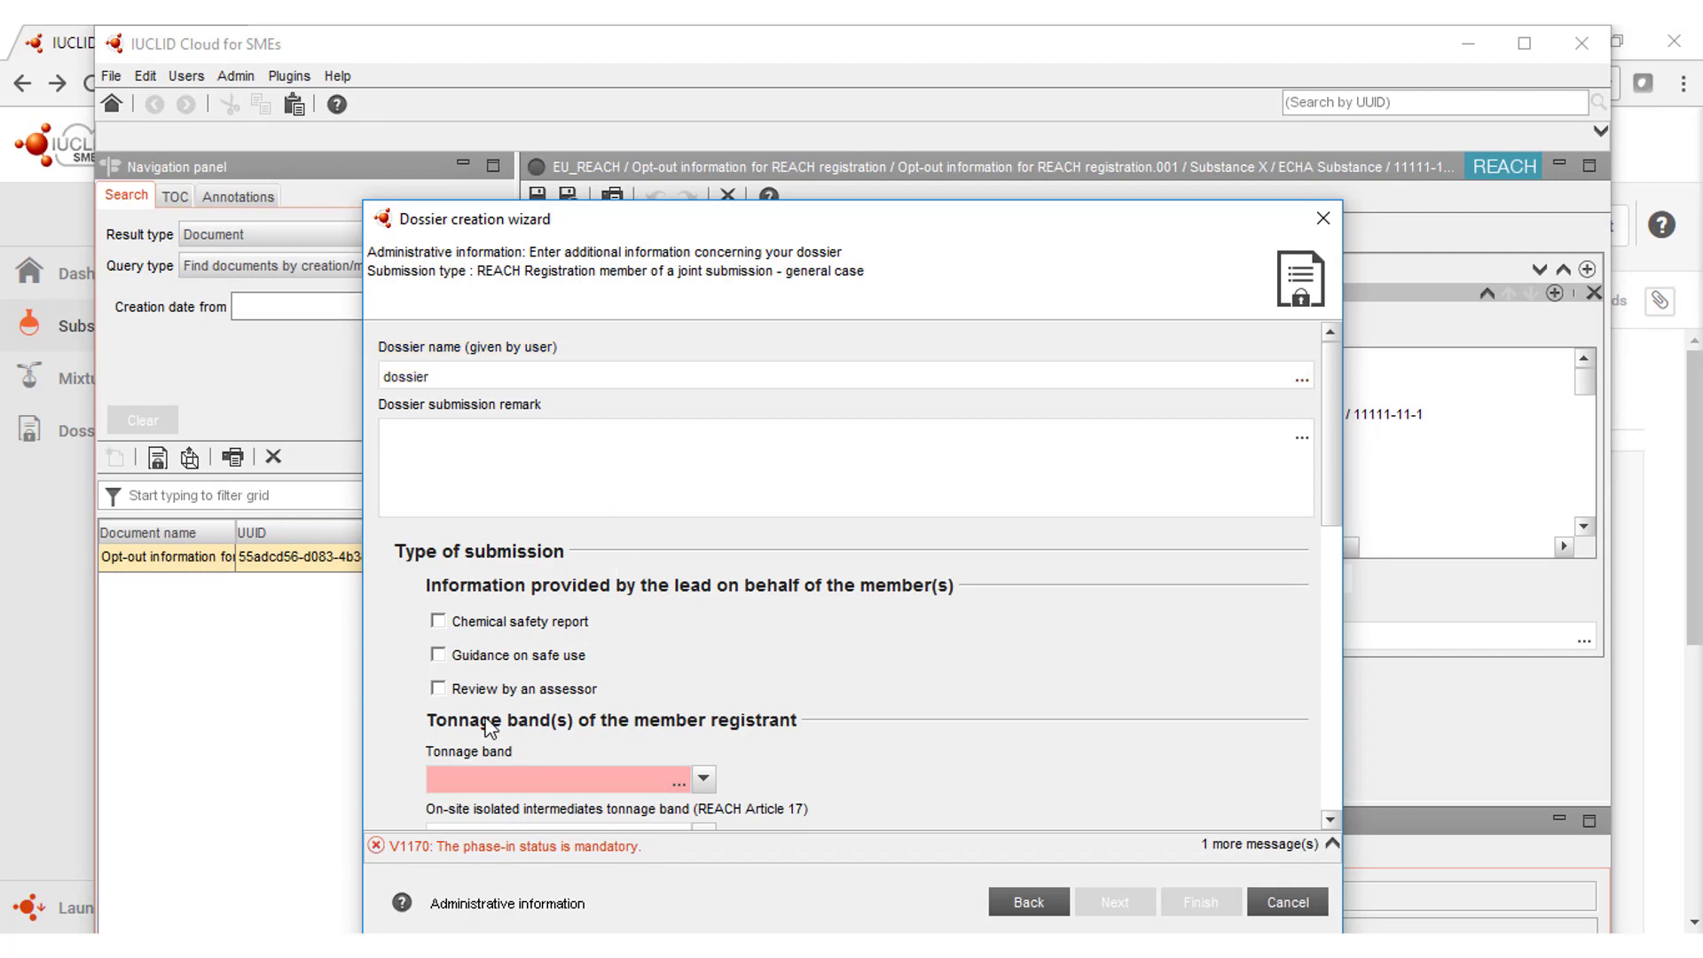
{"action": "scroll", "coordinate": [503, 695], "scroll_direction": "down", "scroll_amount": 3}
{"action": "left_click", "coordinate": [695, 659]}
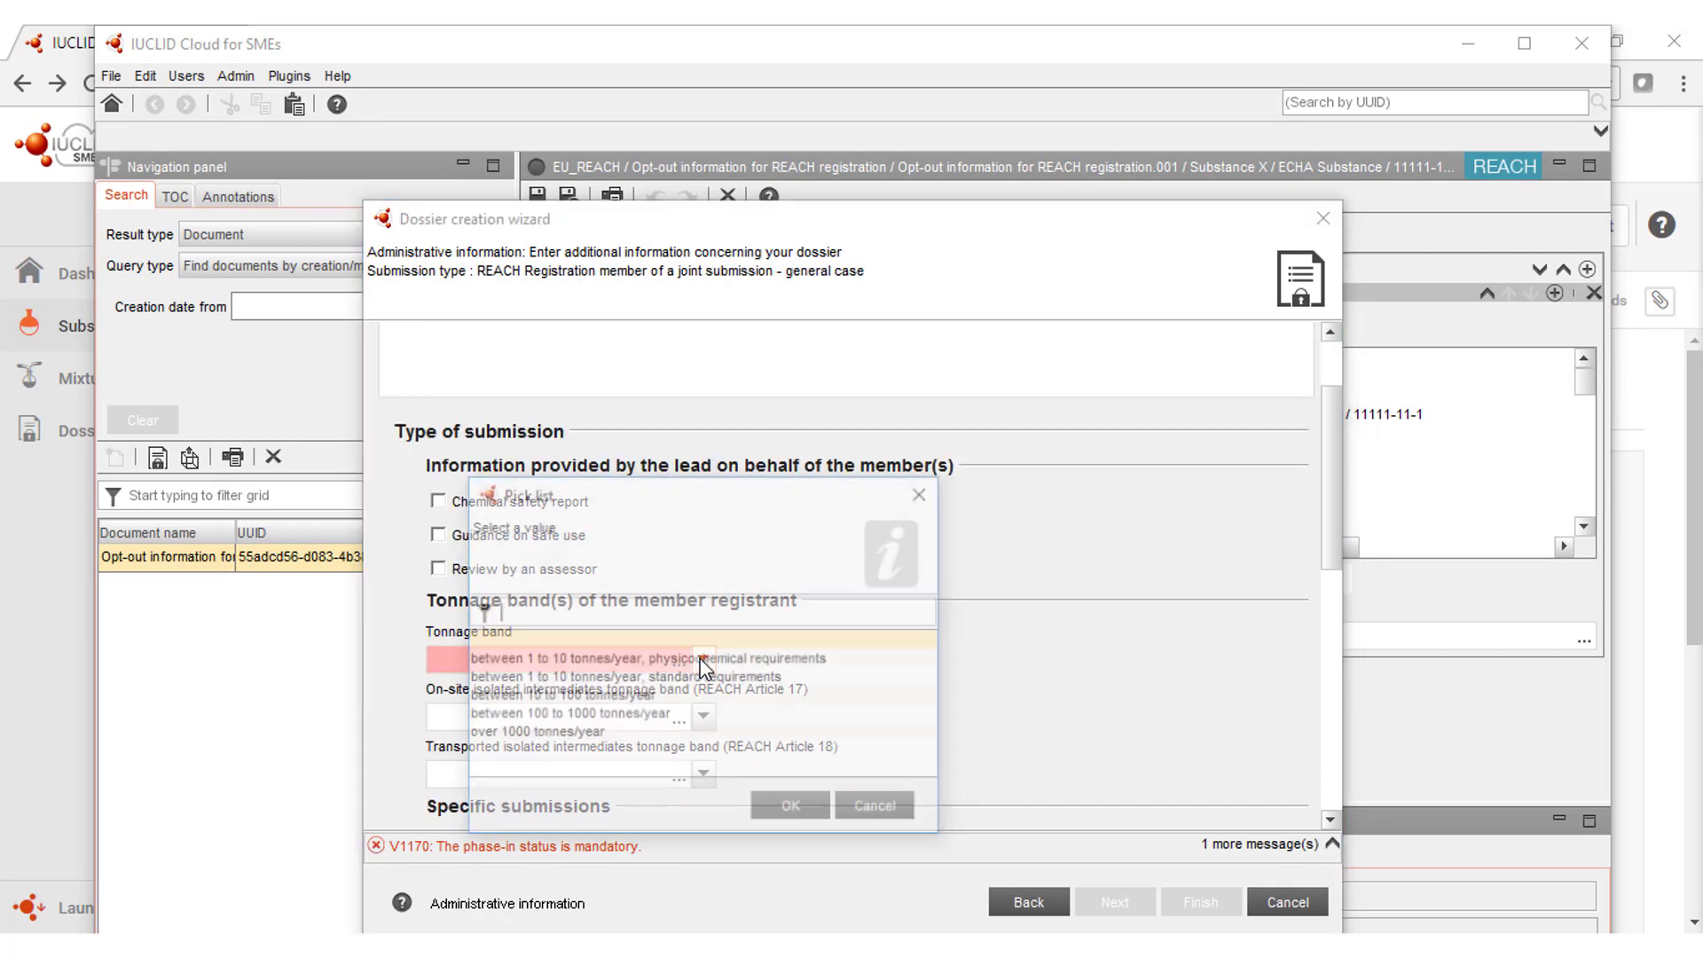
{"action": "left_click", "coordinate": [610, 678]}
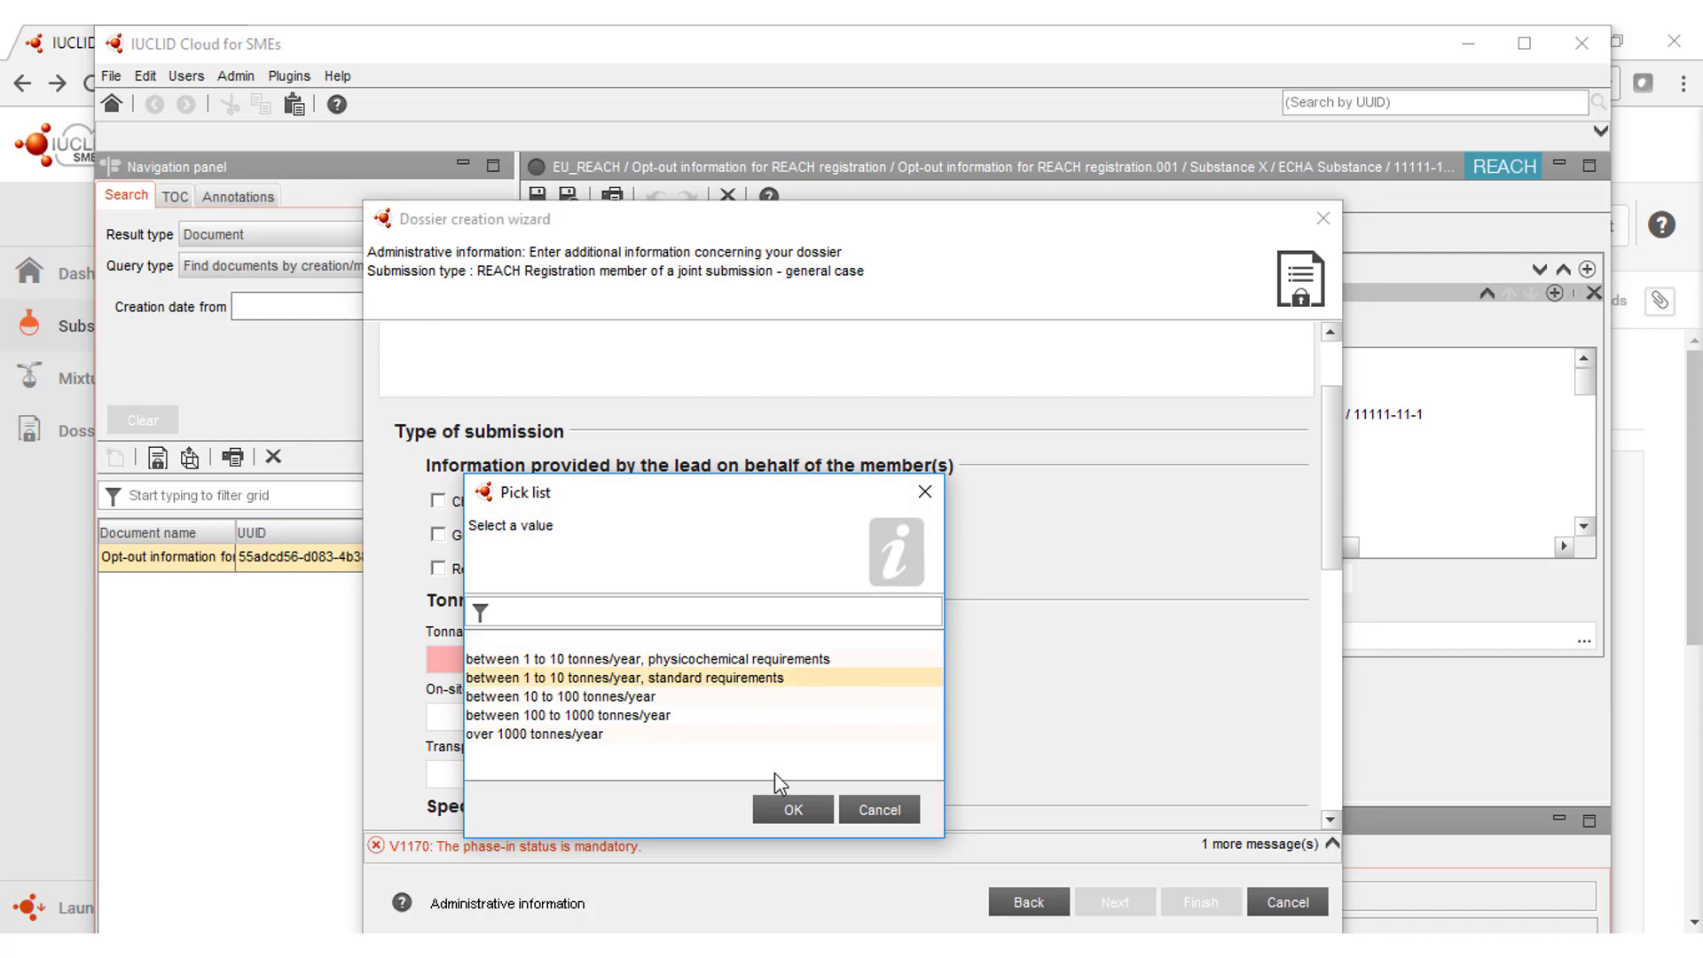
{"action": "left_click", "coordinate": [789, 810]}
Step: Set the phase-in status in the dossier specific information to phase-in
{"action": "scroll", "coordinate": [713, 752], "scroll_direction": "down", "scroll_amount": 4}
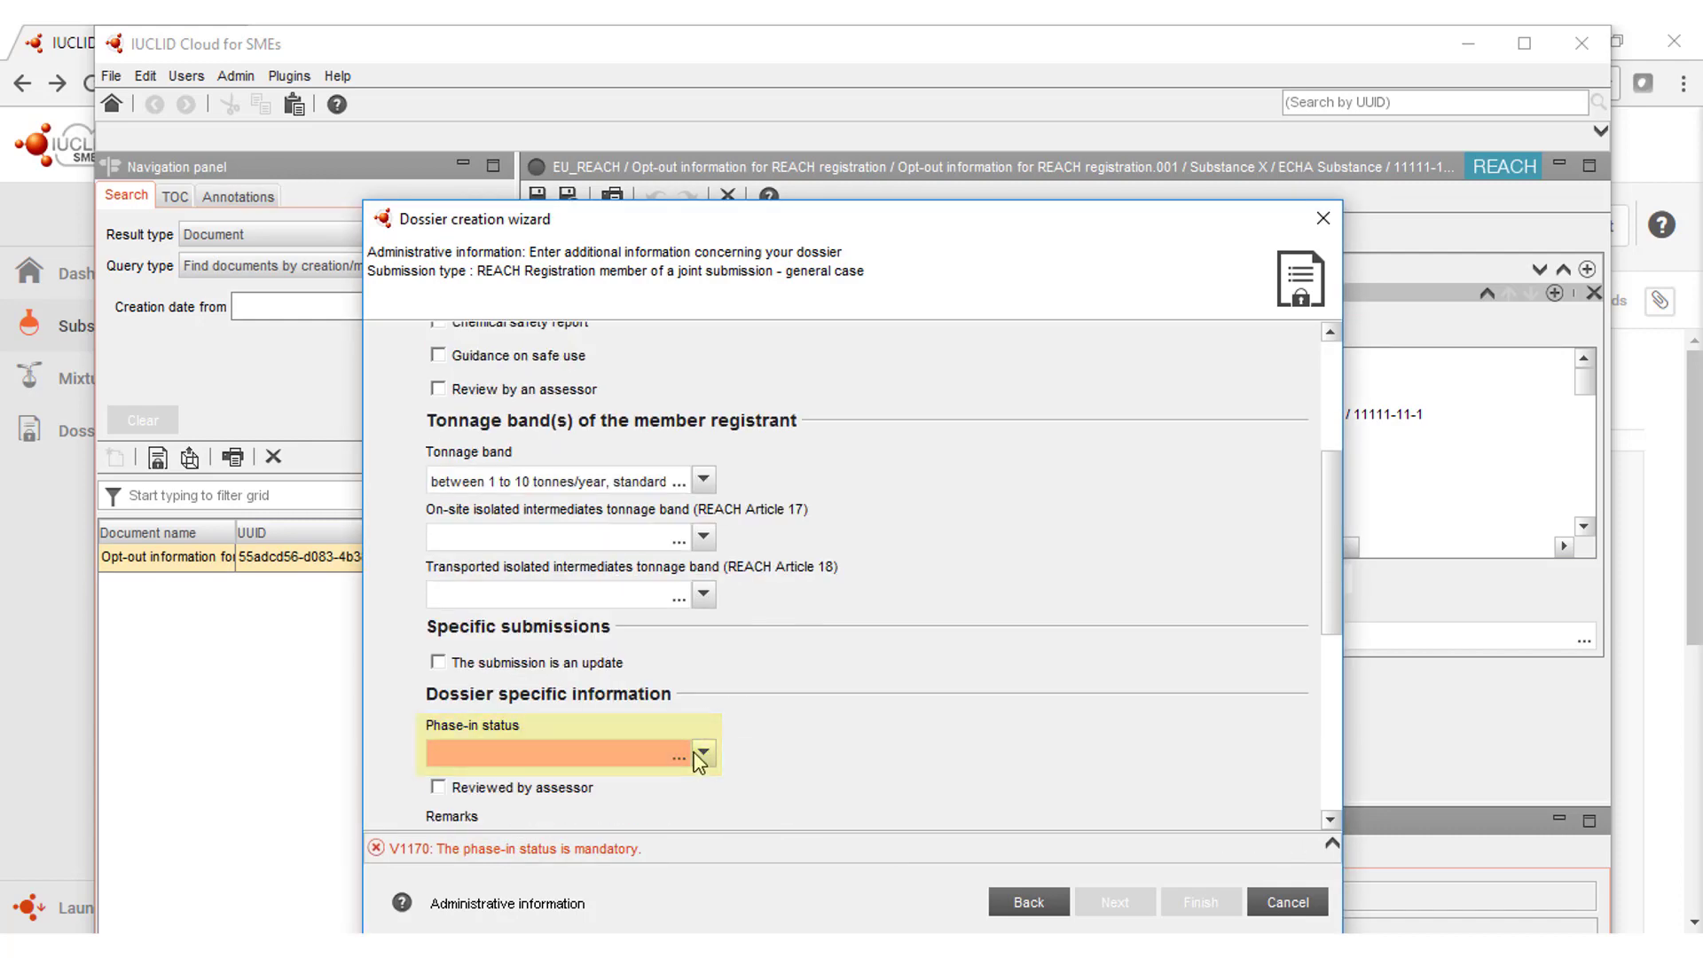
{"action": "left_click", "coordinate": [703, 754]}
{"action": "left_click", "coordinate": [640, 752]}
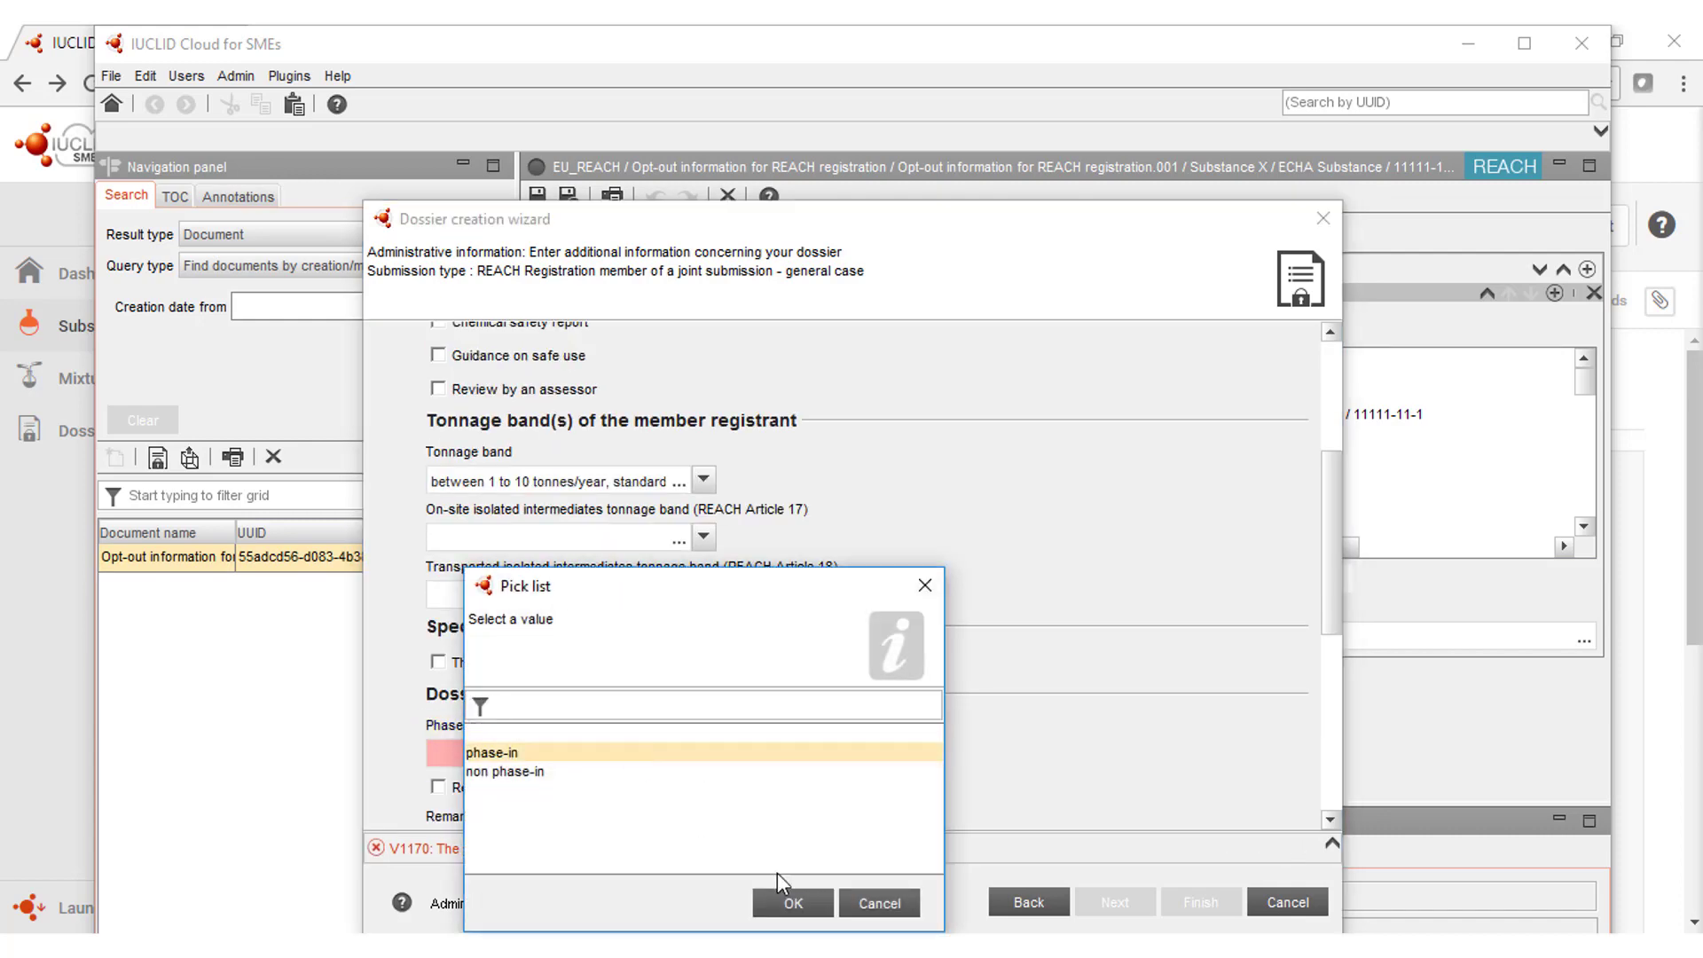
{"action": "left_click", "coordinate": [785, 901]}
Step: Flag data sharing issues for the dossier and enter the justification "Justification for opting out"
{"action": "scroll", "coordinate": [642, 716], "scroll_direction": "down", "scroll_amount": 4}
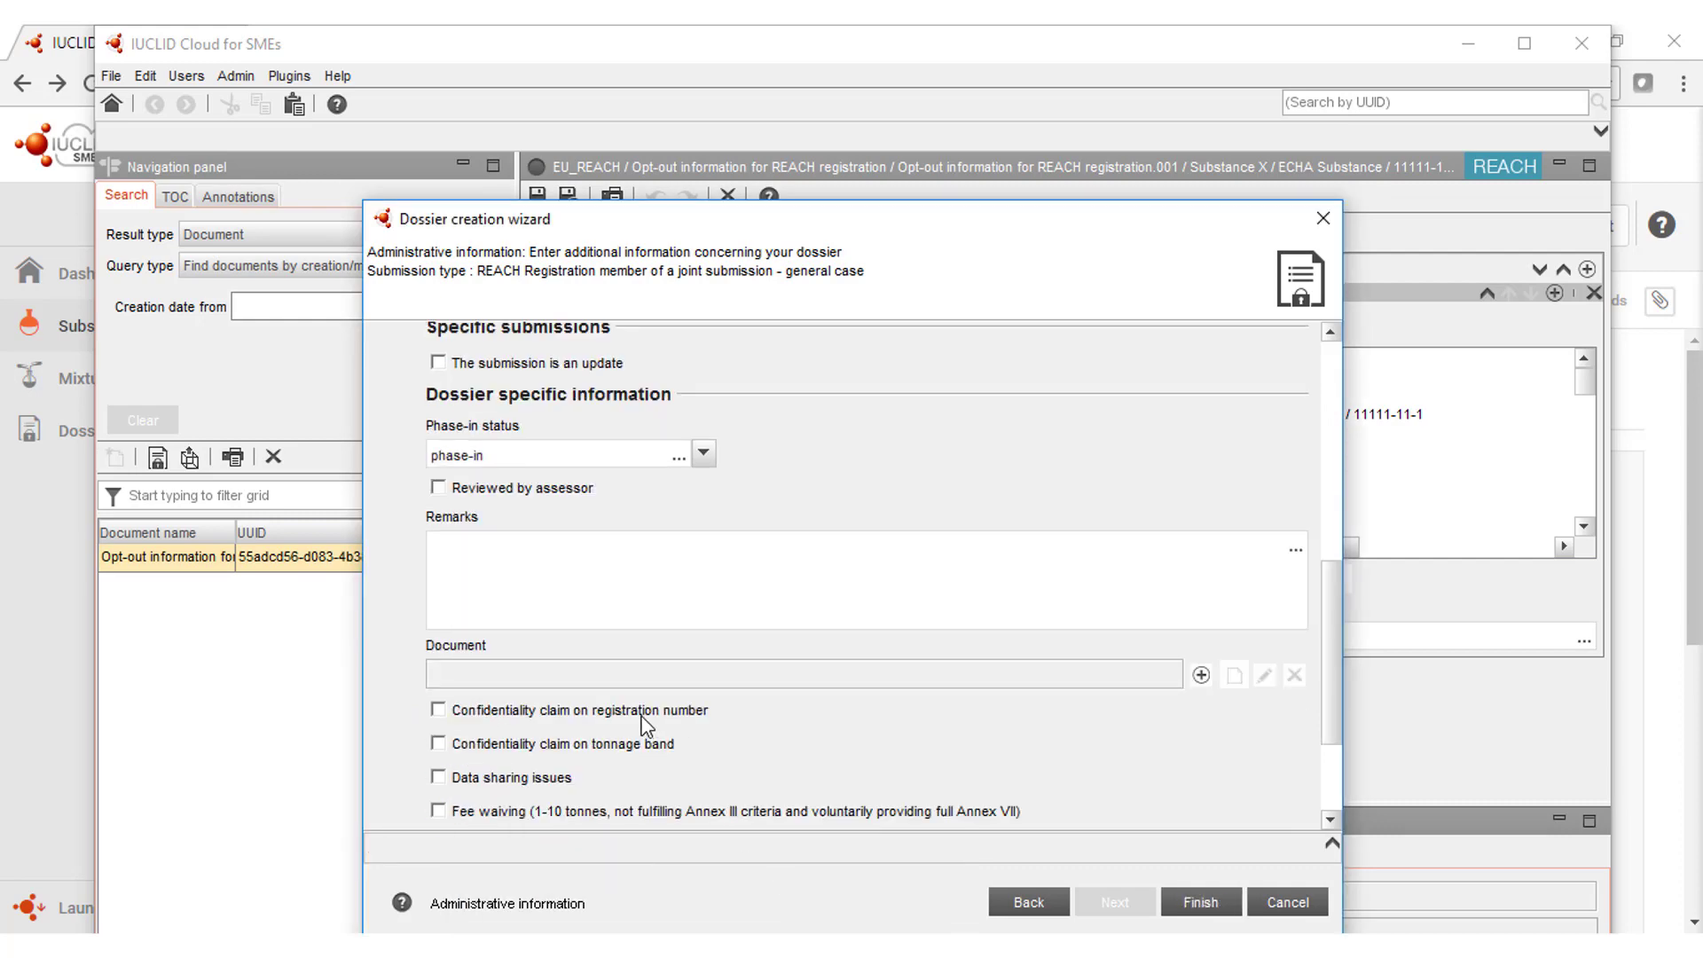
{"action": "scroll", "coordinate": [642, 718], "scroll_direction": "down", "scroll_amount": 2}
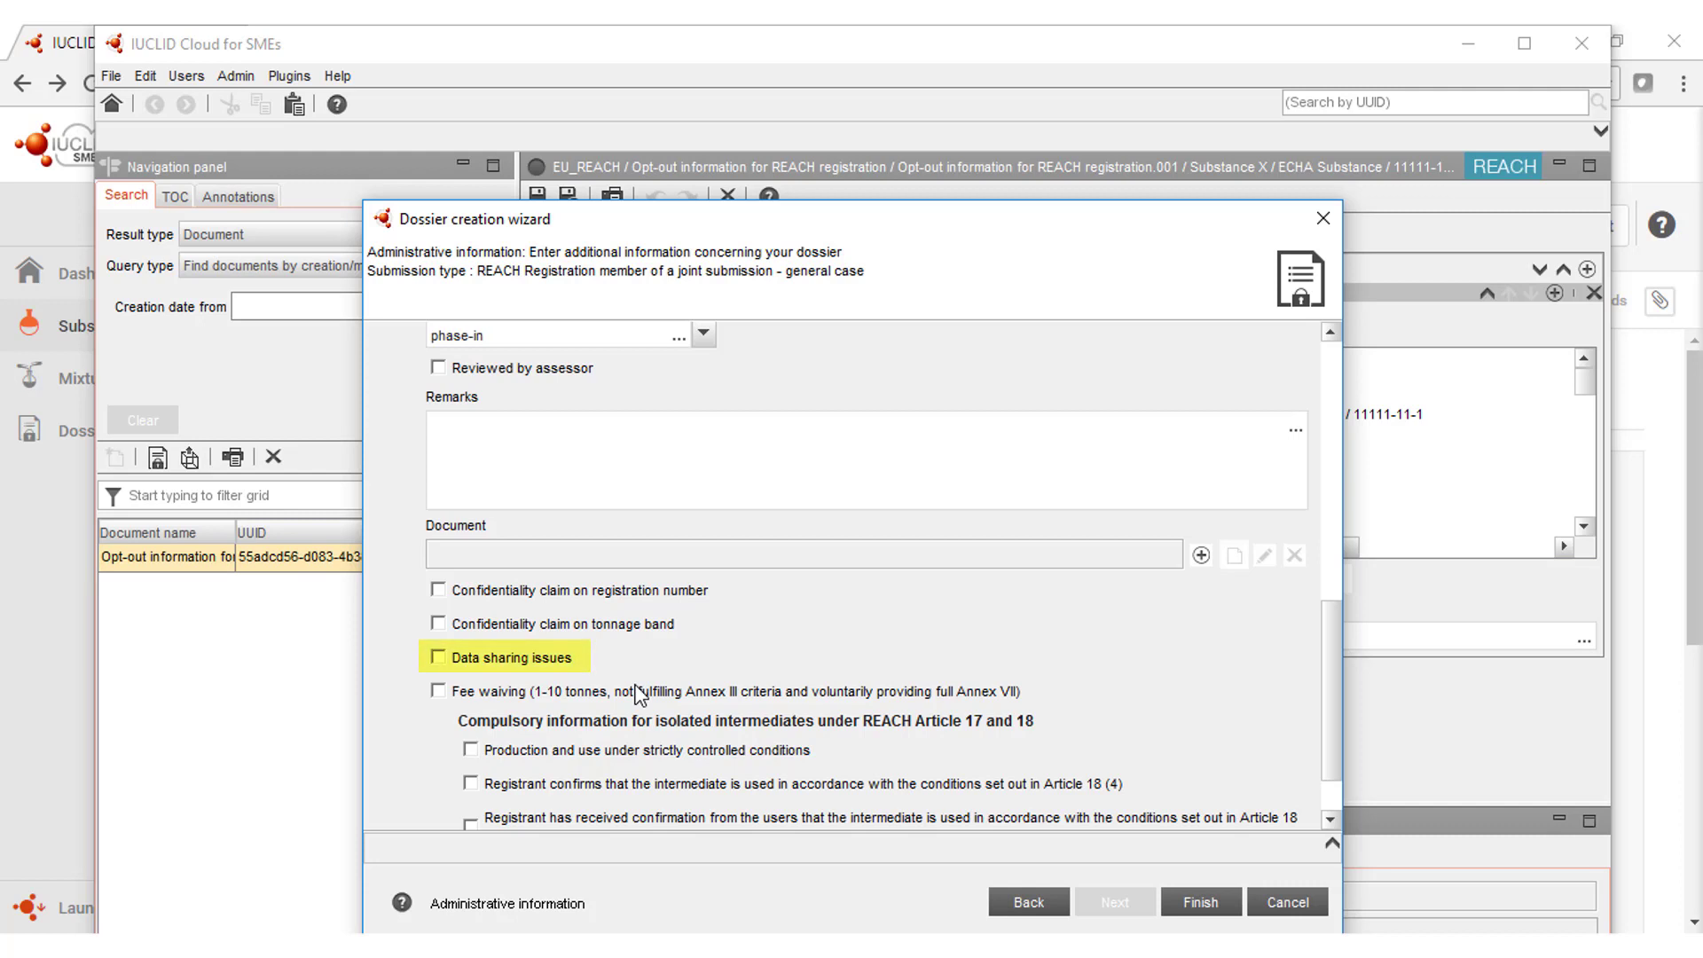
{"action": "scroll", "coordinate": [638, 694], "scroll_direction": "down", "scroll_amount": 1}
{"action": "left_click", "coordinate": [438, 578]}
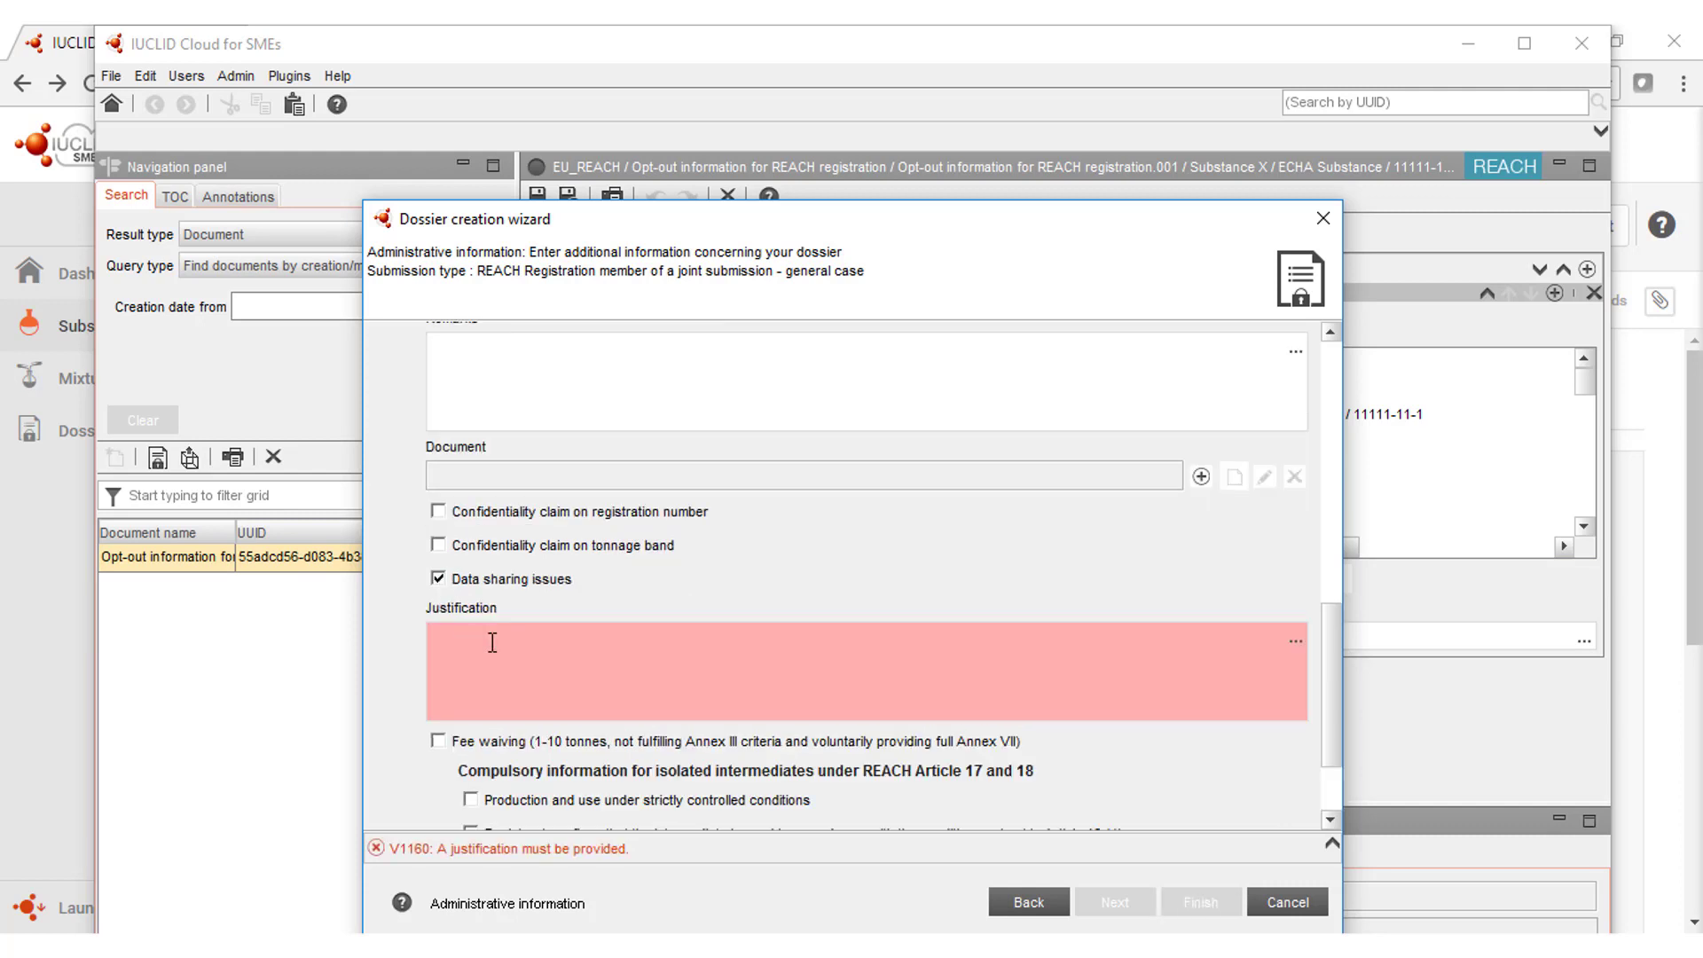
{"action": "left_click", "coordinate": [536, 692]}
{"action": "type", "text": "Justif"}
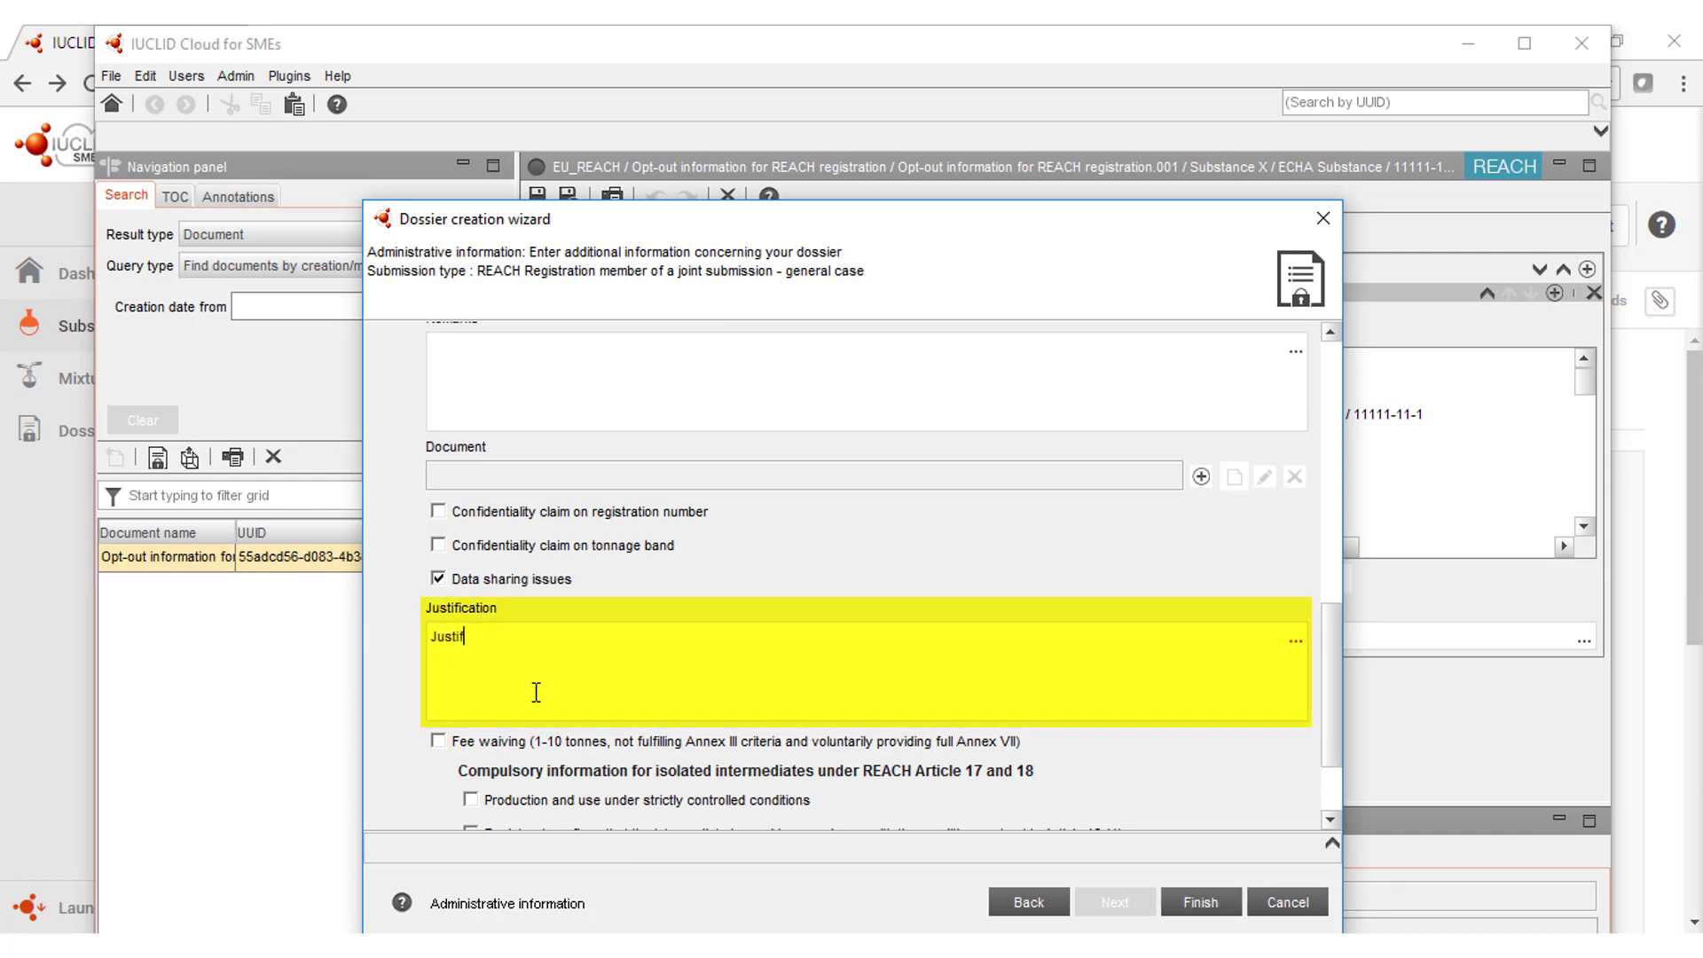
{"action": "type", "text": "ication for op"}
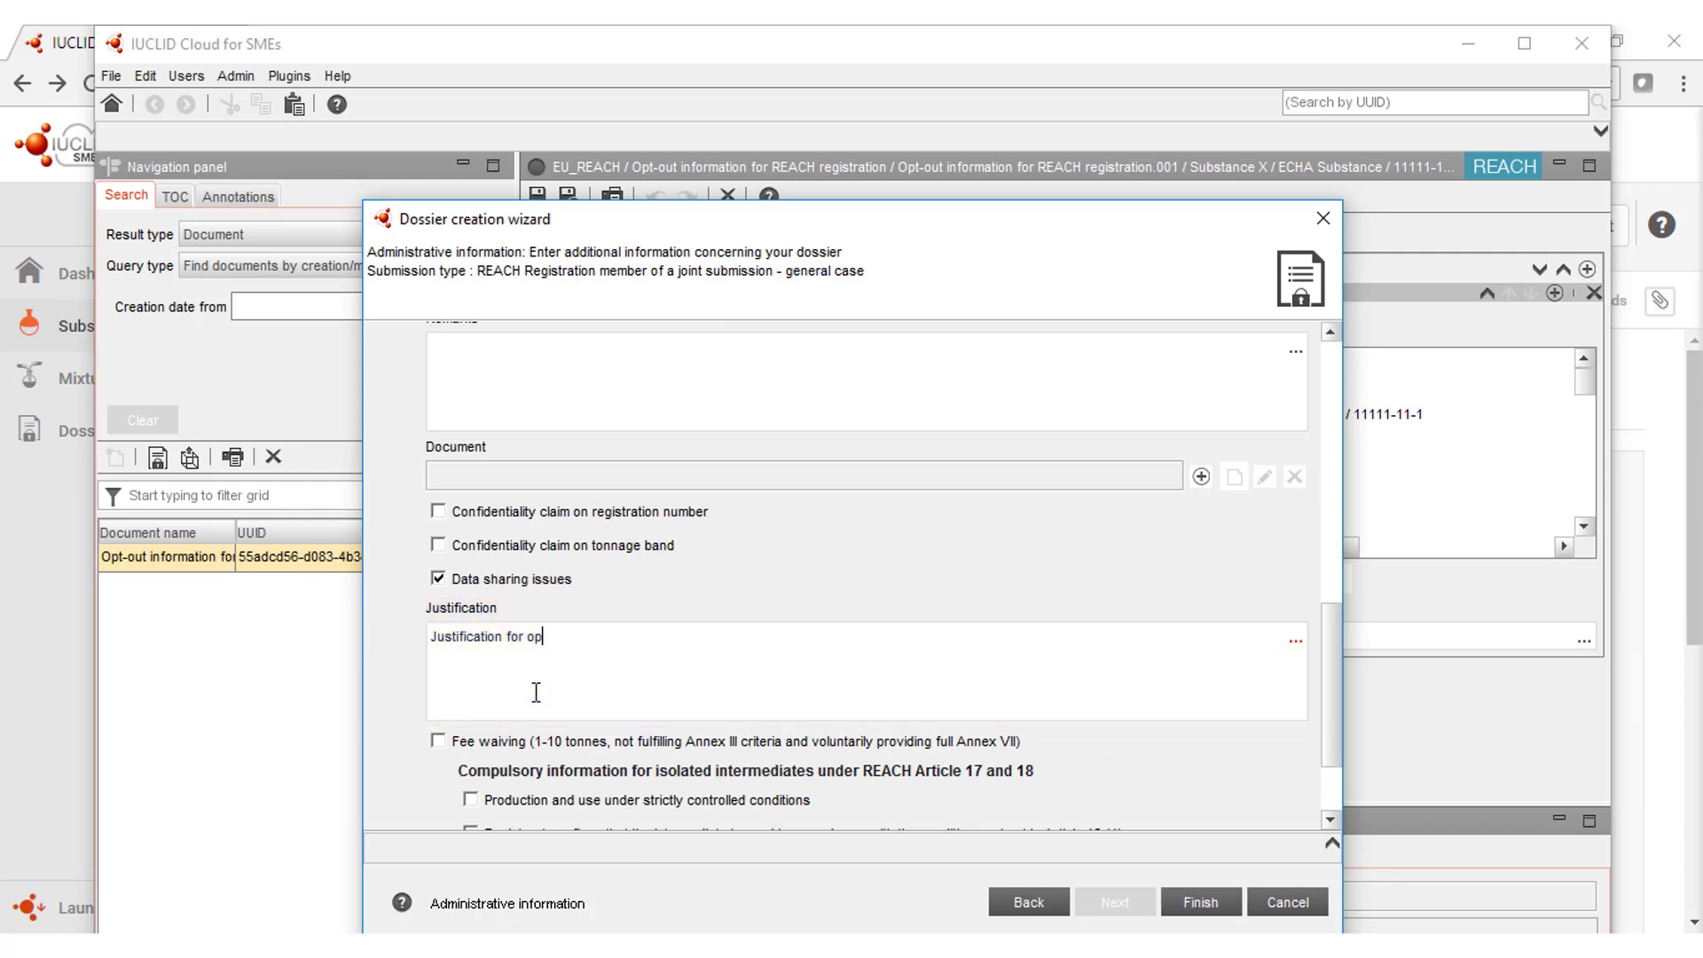
{"action": "type", "text": "ting out"}
Step: Finish creating the member registration dossier and choose to view it
{"action": "scroll", "coordinate": [535, 690], "scroll_direction": "down", "scroll_amount": 3}
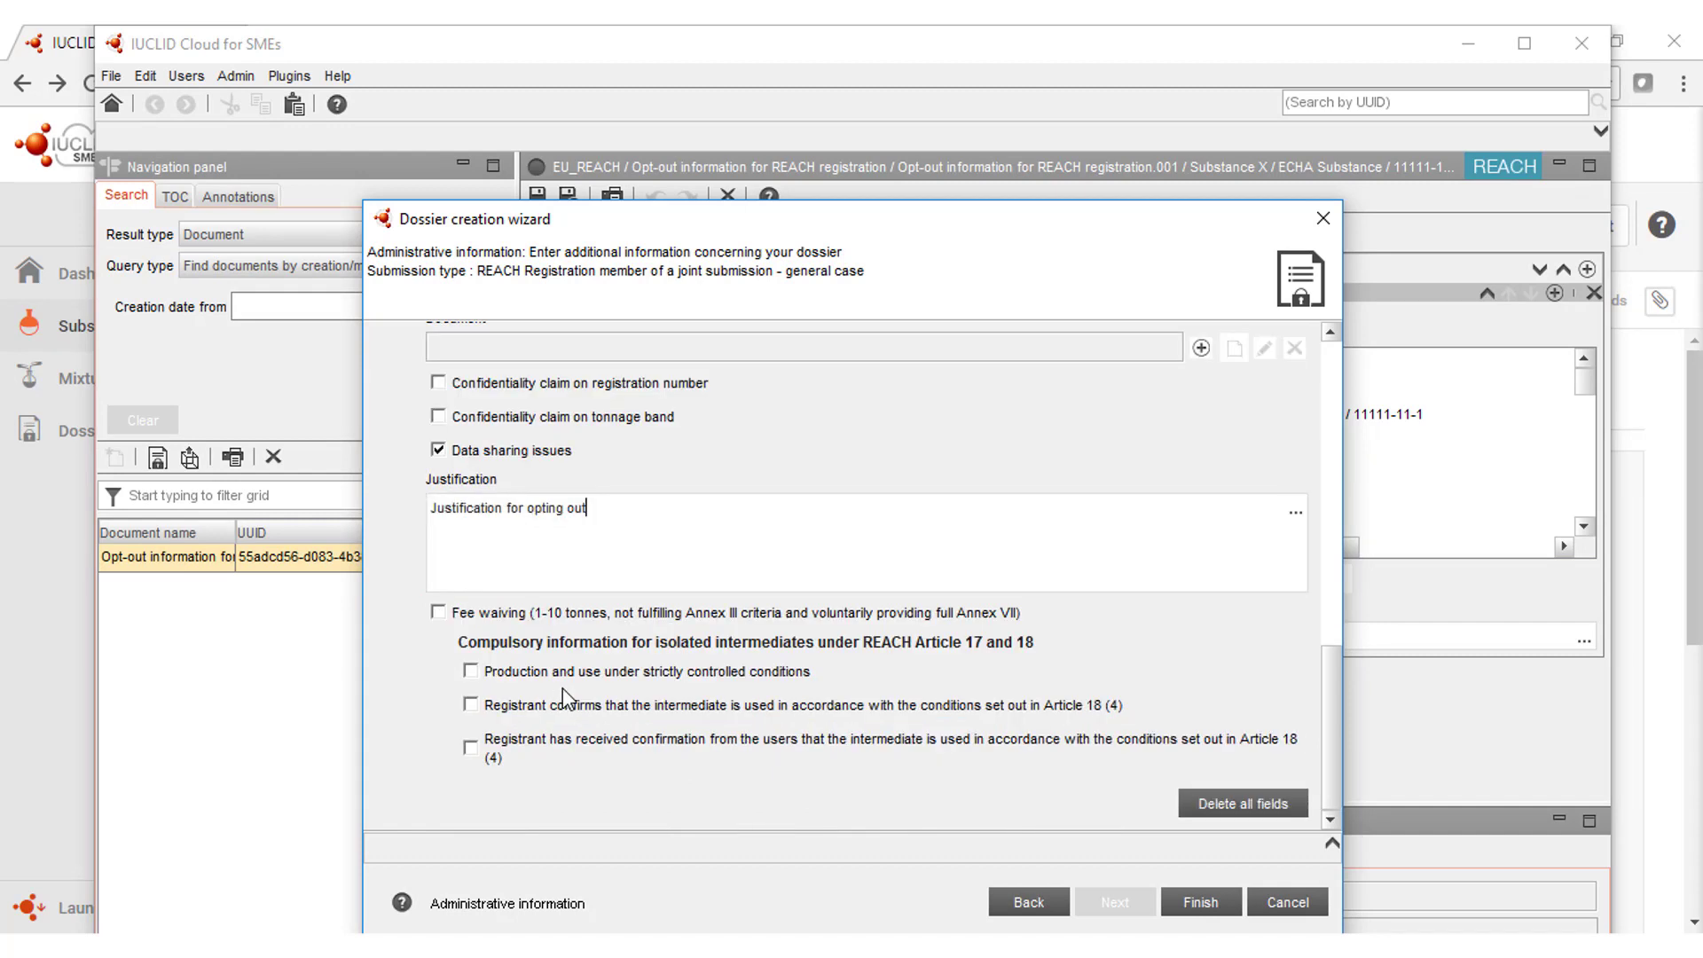
{"action": "left_click", "coordinate": [1211, 904]}
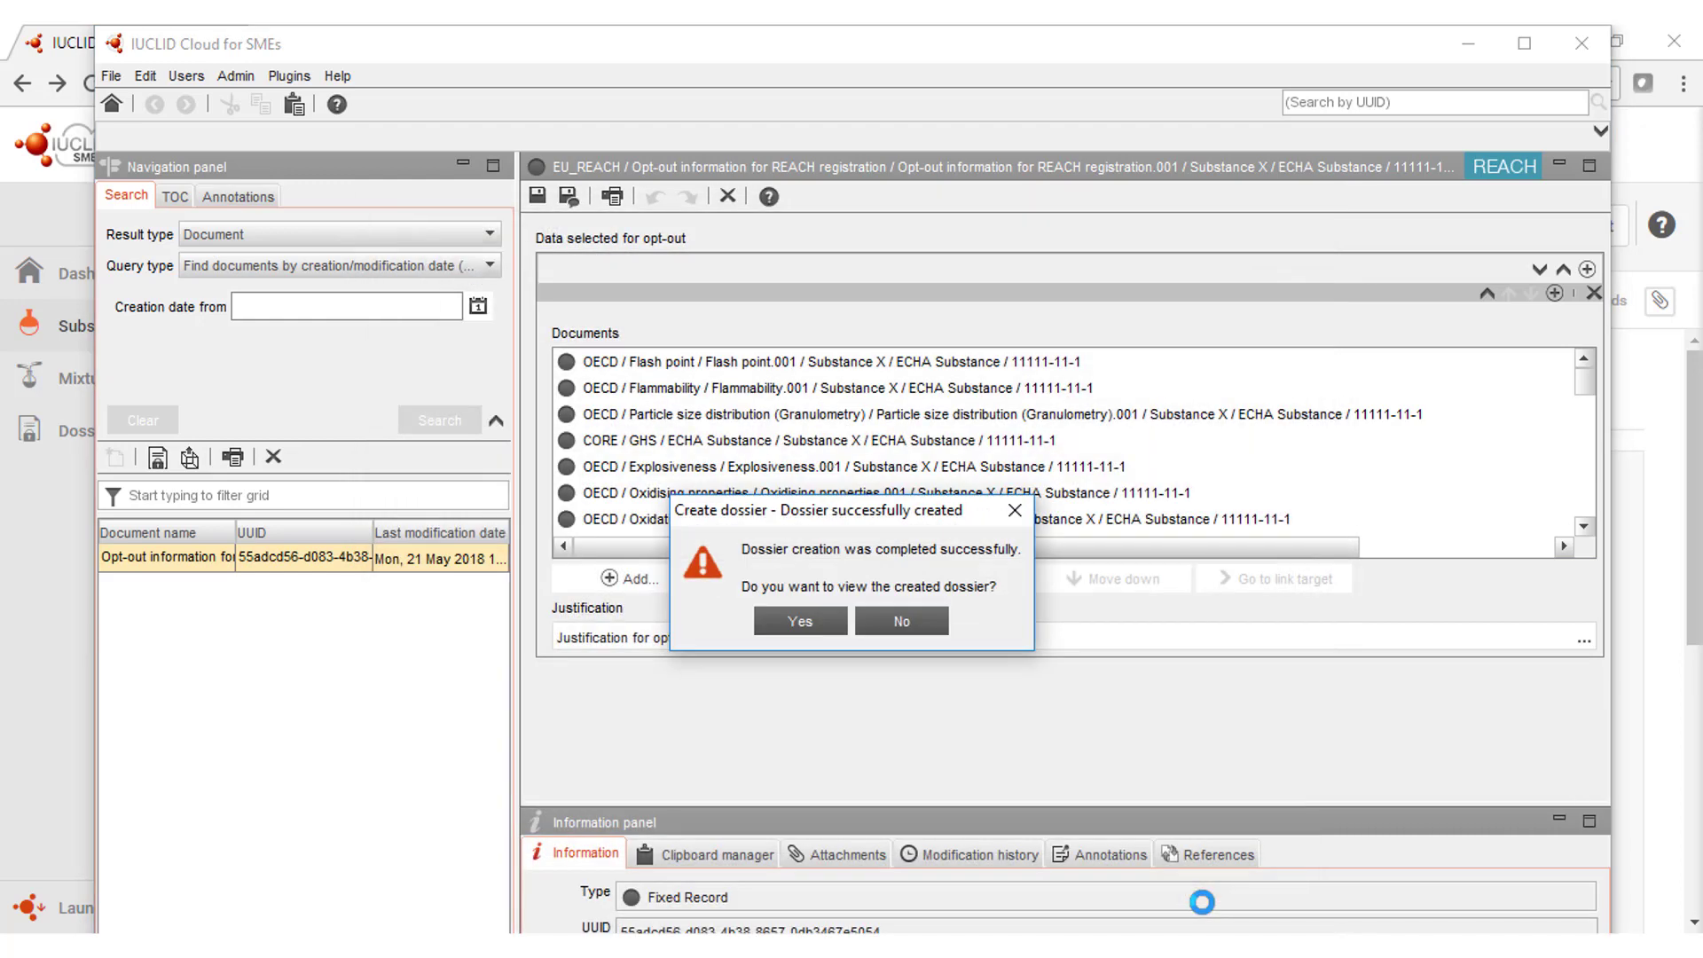
{"action": "left_click", "coordinate": [801, 626]}
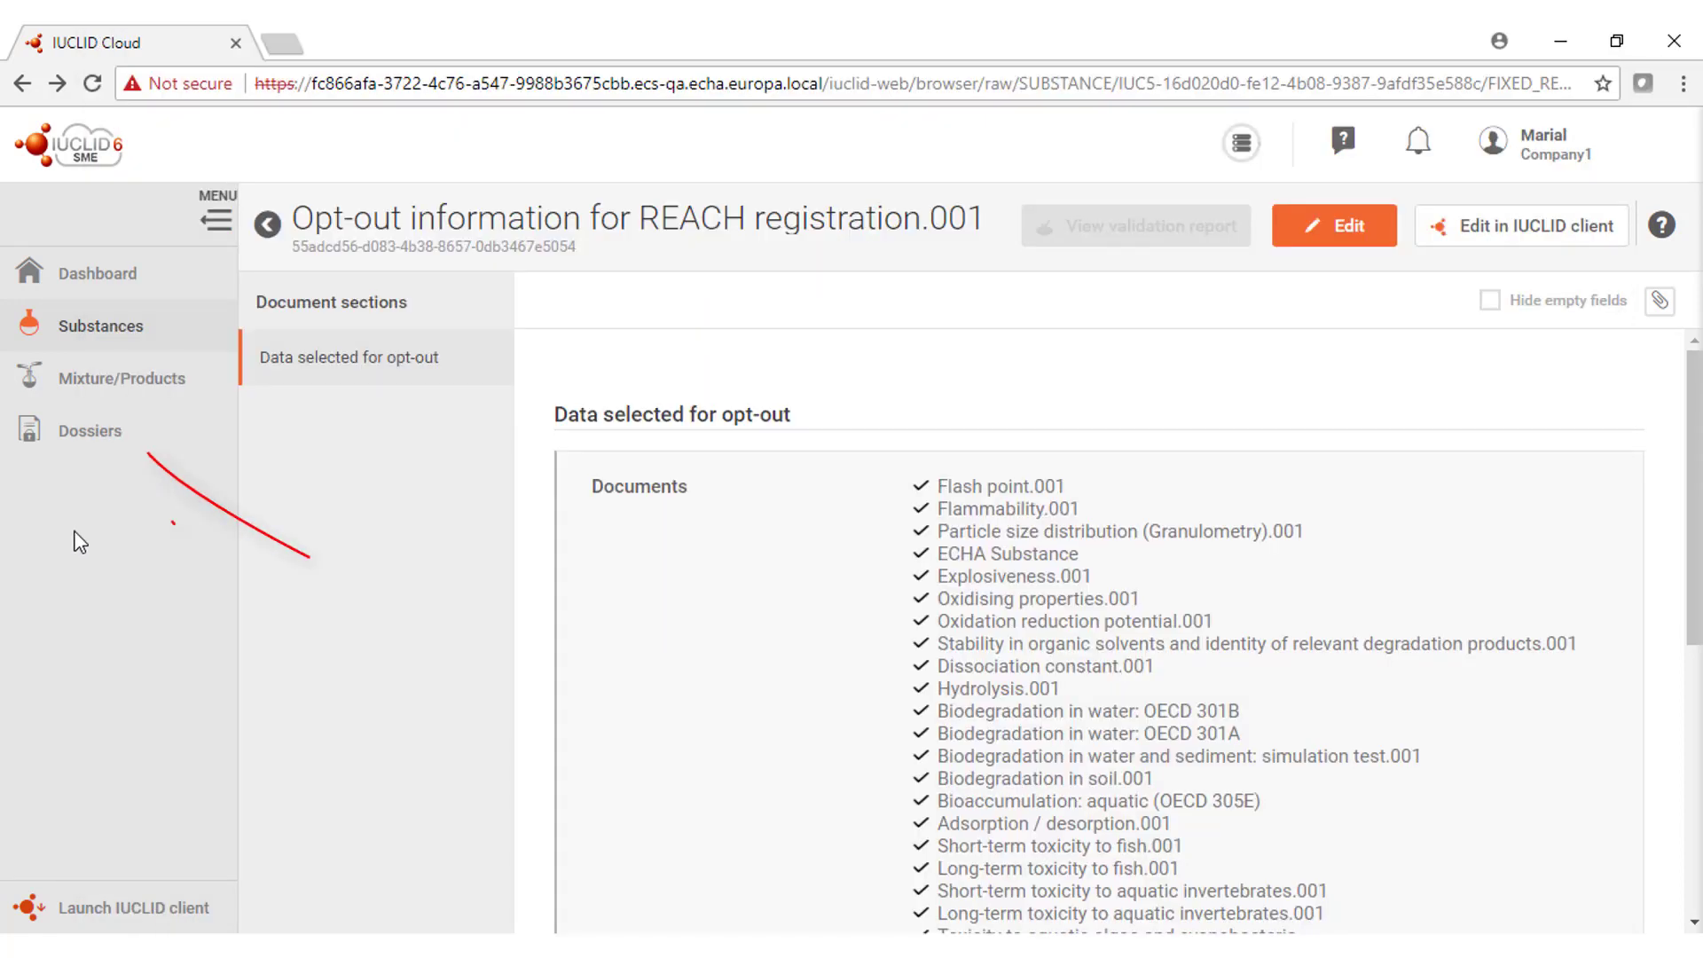
Step: Open the new dossier in the web interface and examine its Ecotoxicological information and Toxicological information sections
{"action": "left_click", "coordinate": [100, 453]}
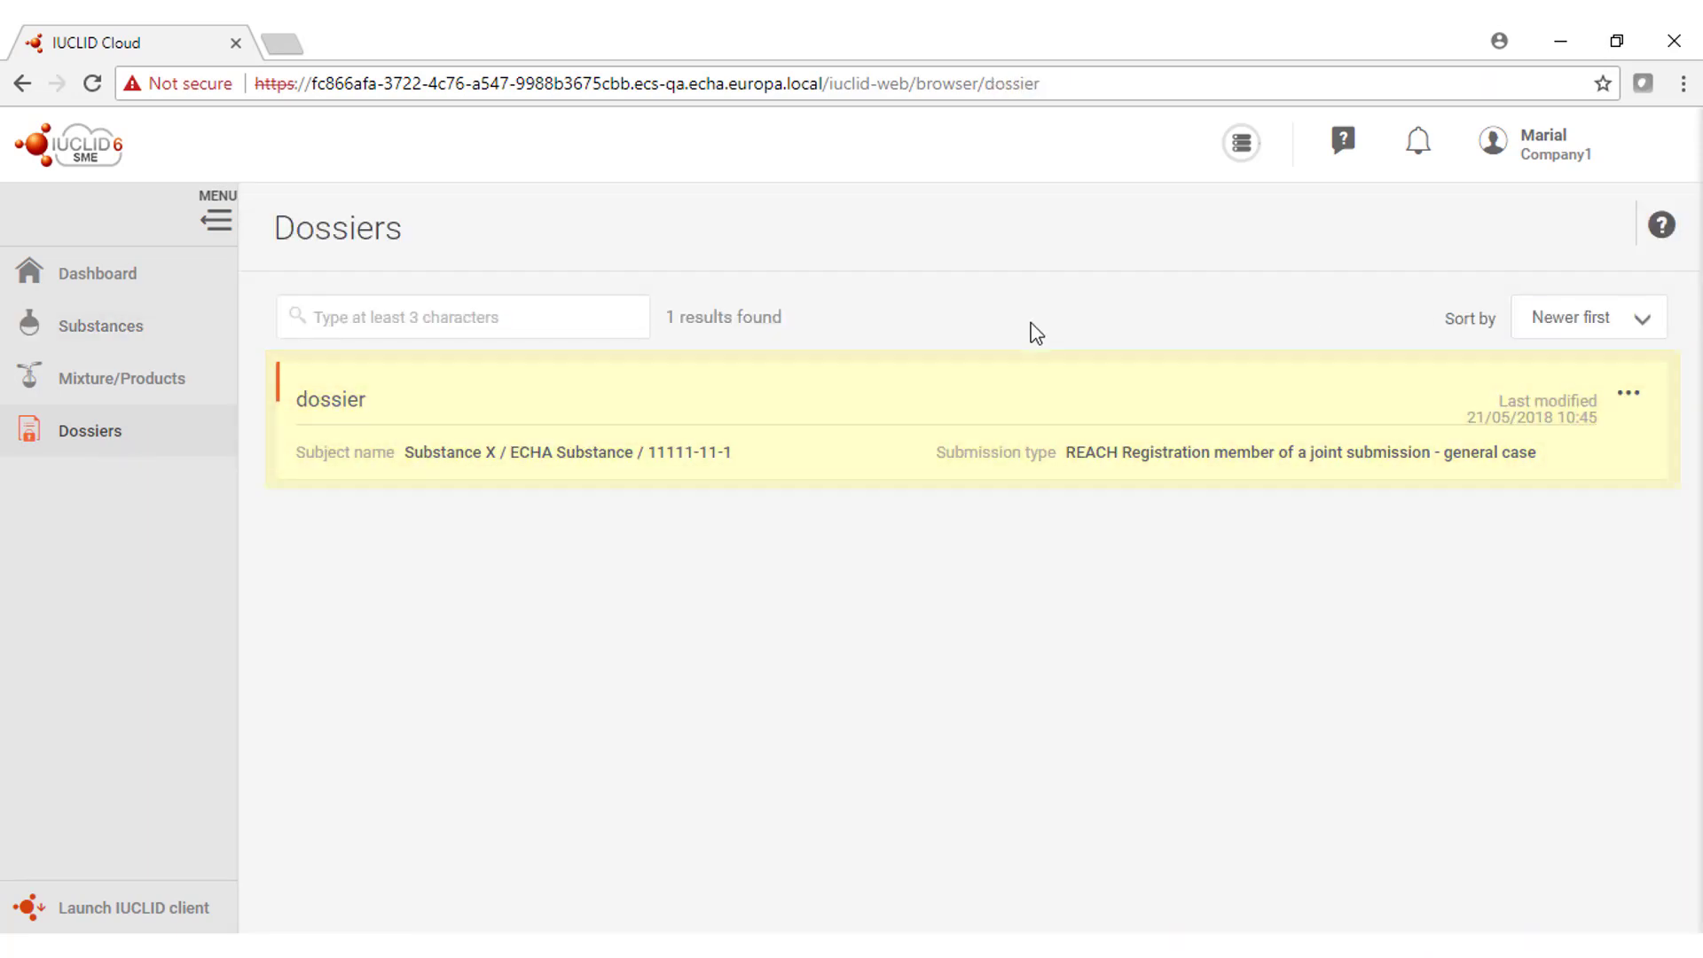
{"action": "left_click", "coordinate": [581, 457]}
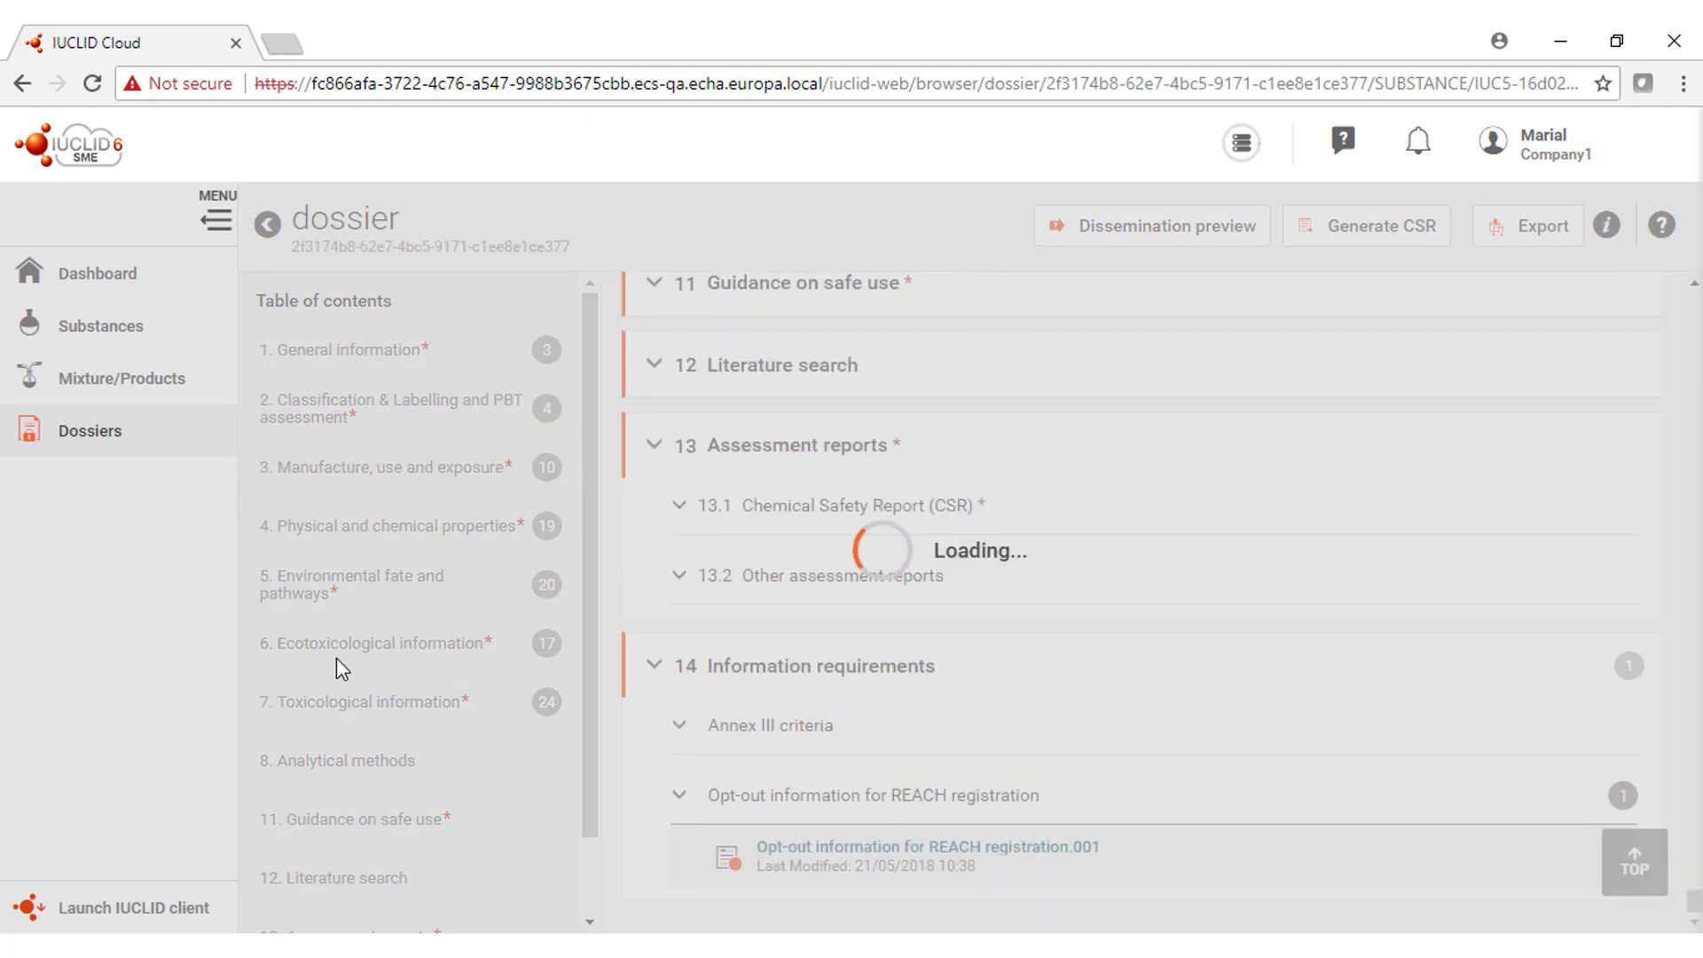
{"action": "left_click", "coordinate": [340, 658]}
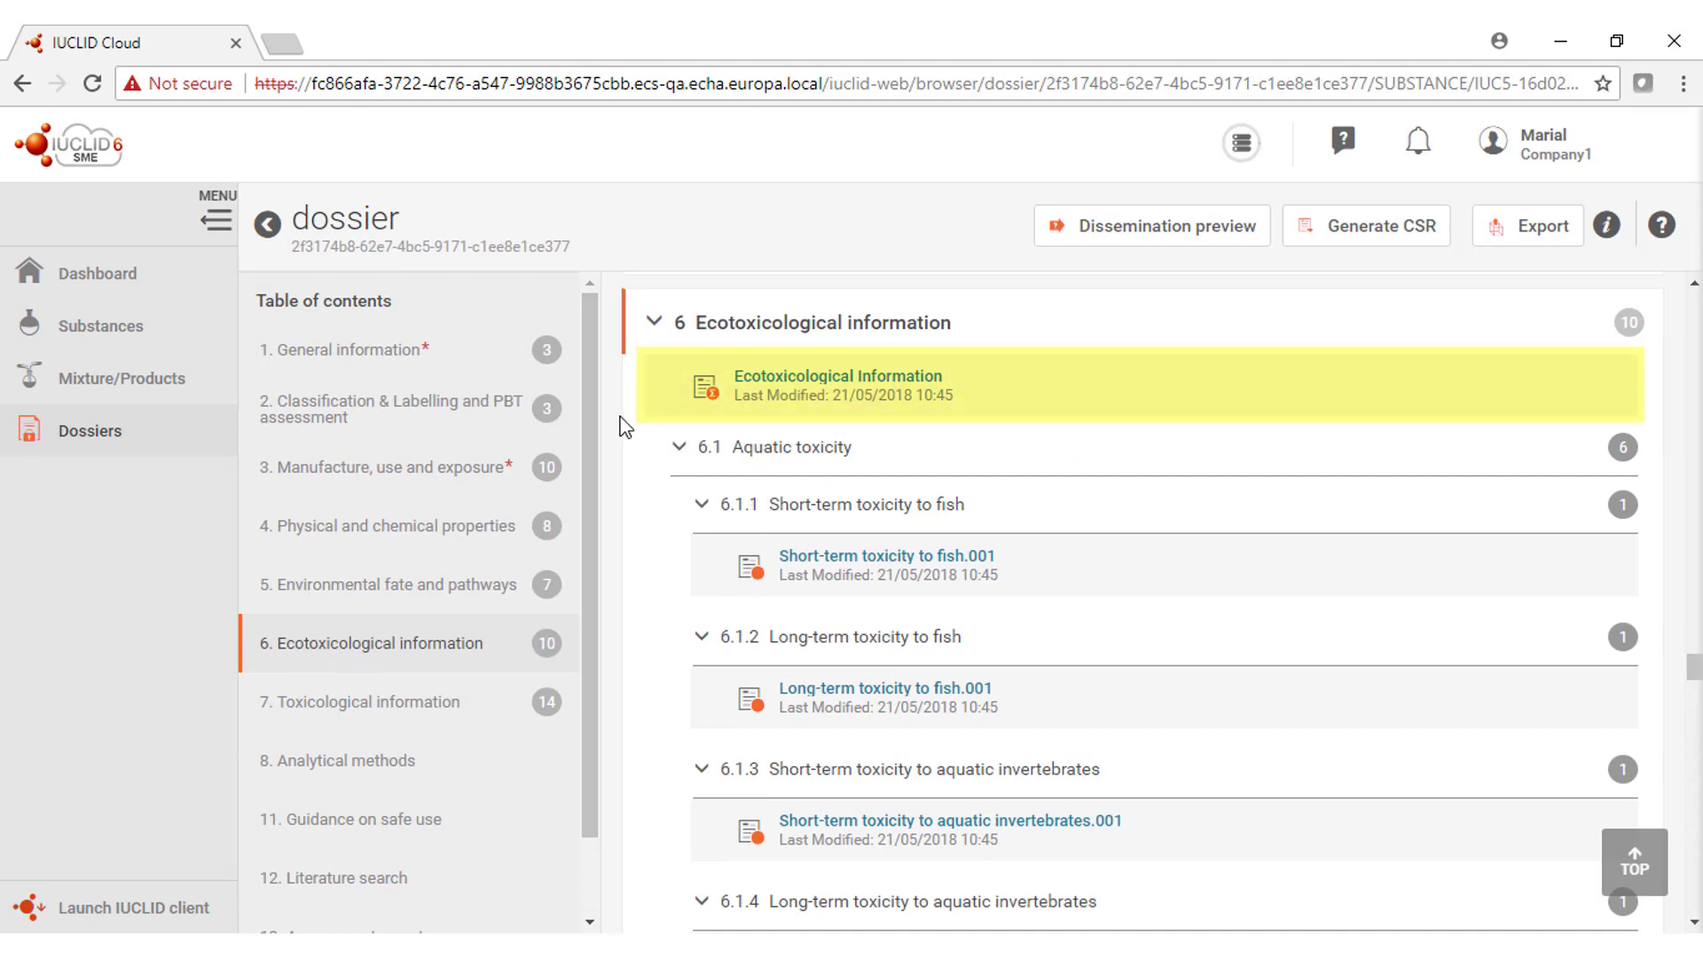
{"action": "left_click", "coordinate": [334, 703]}
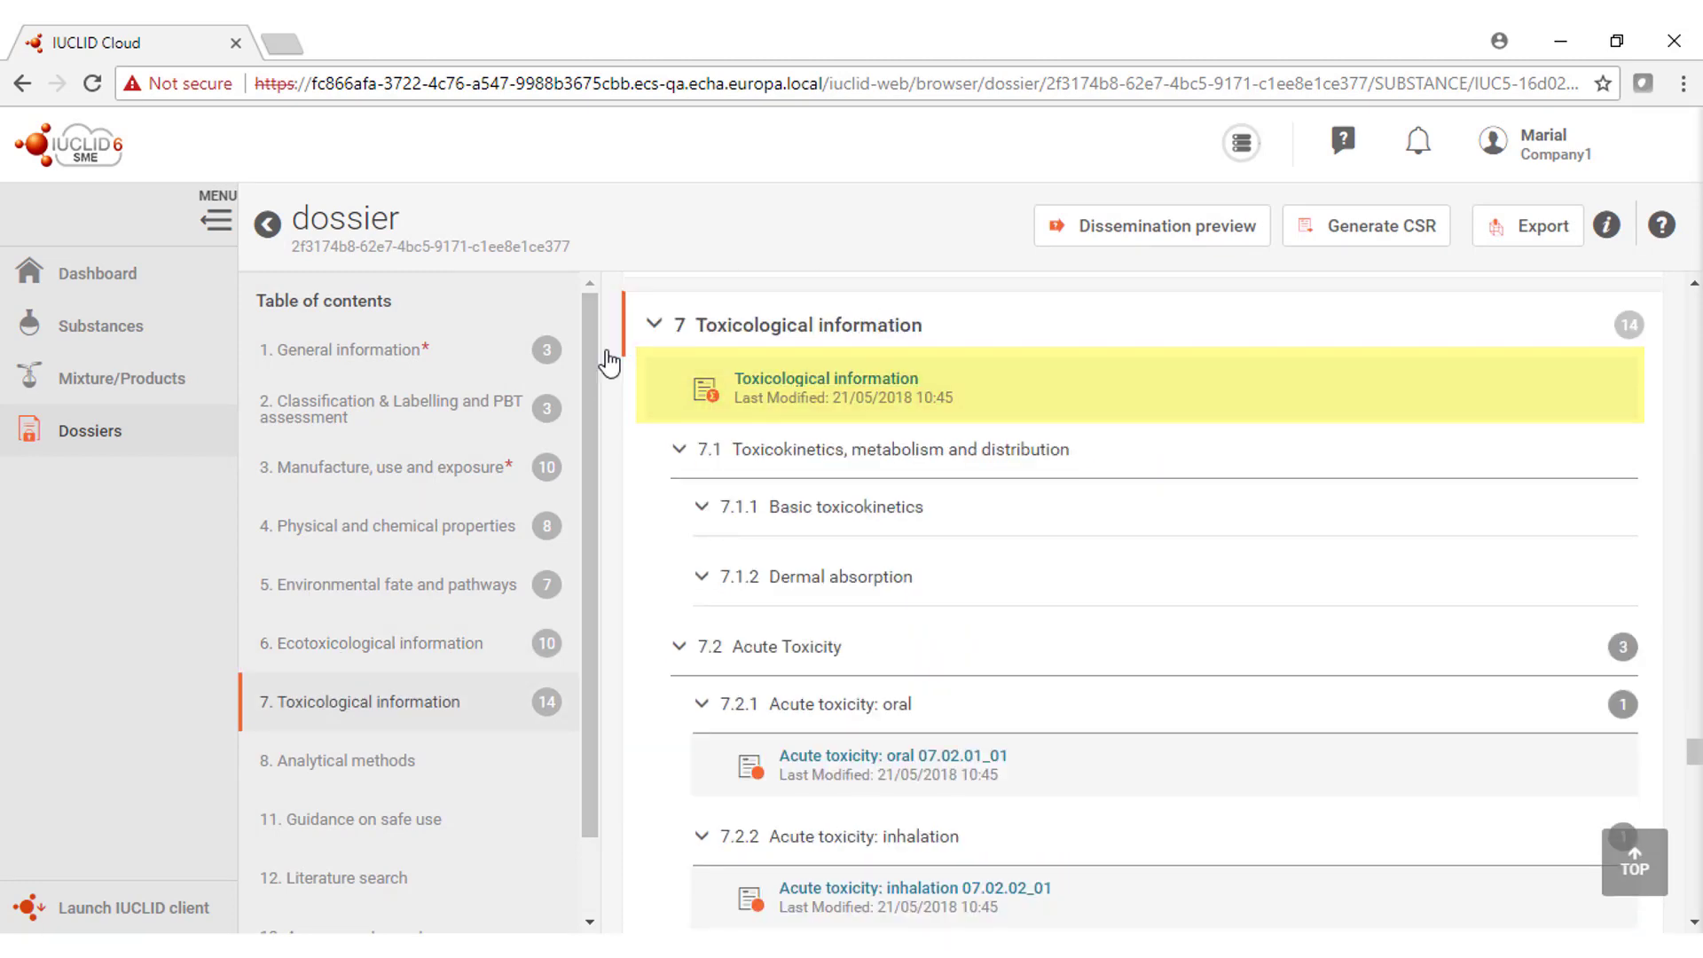